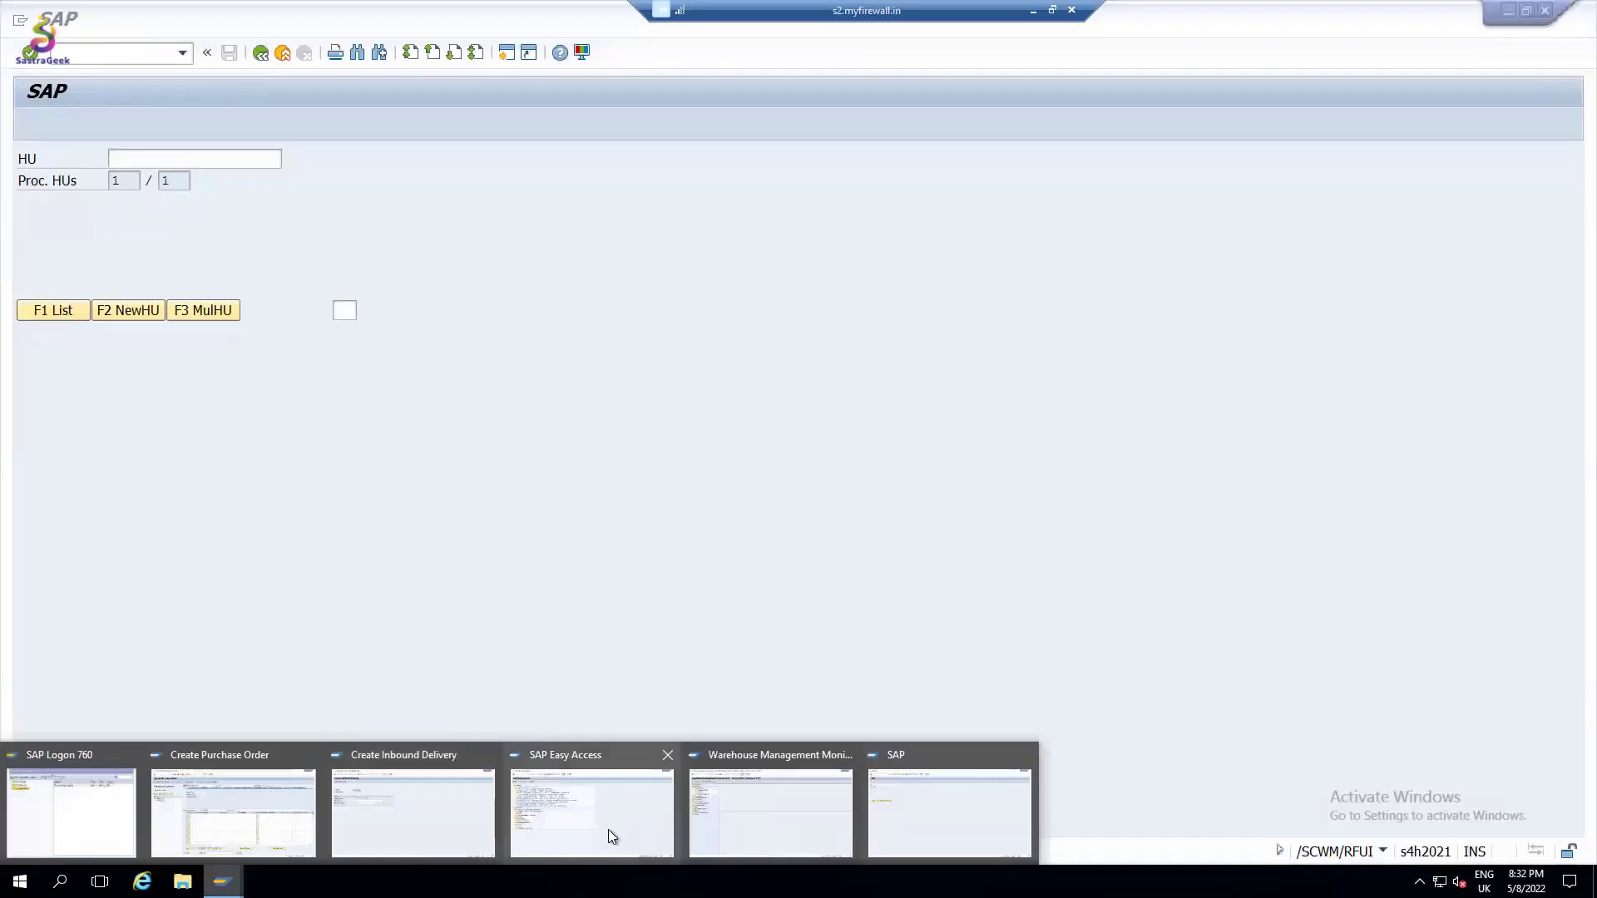
Step: Switch to the SAP Easy Access session and start the Warehouse Management Monitor with transaction /N/SCWM/mon
left_click(611, 755)
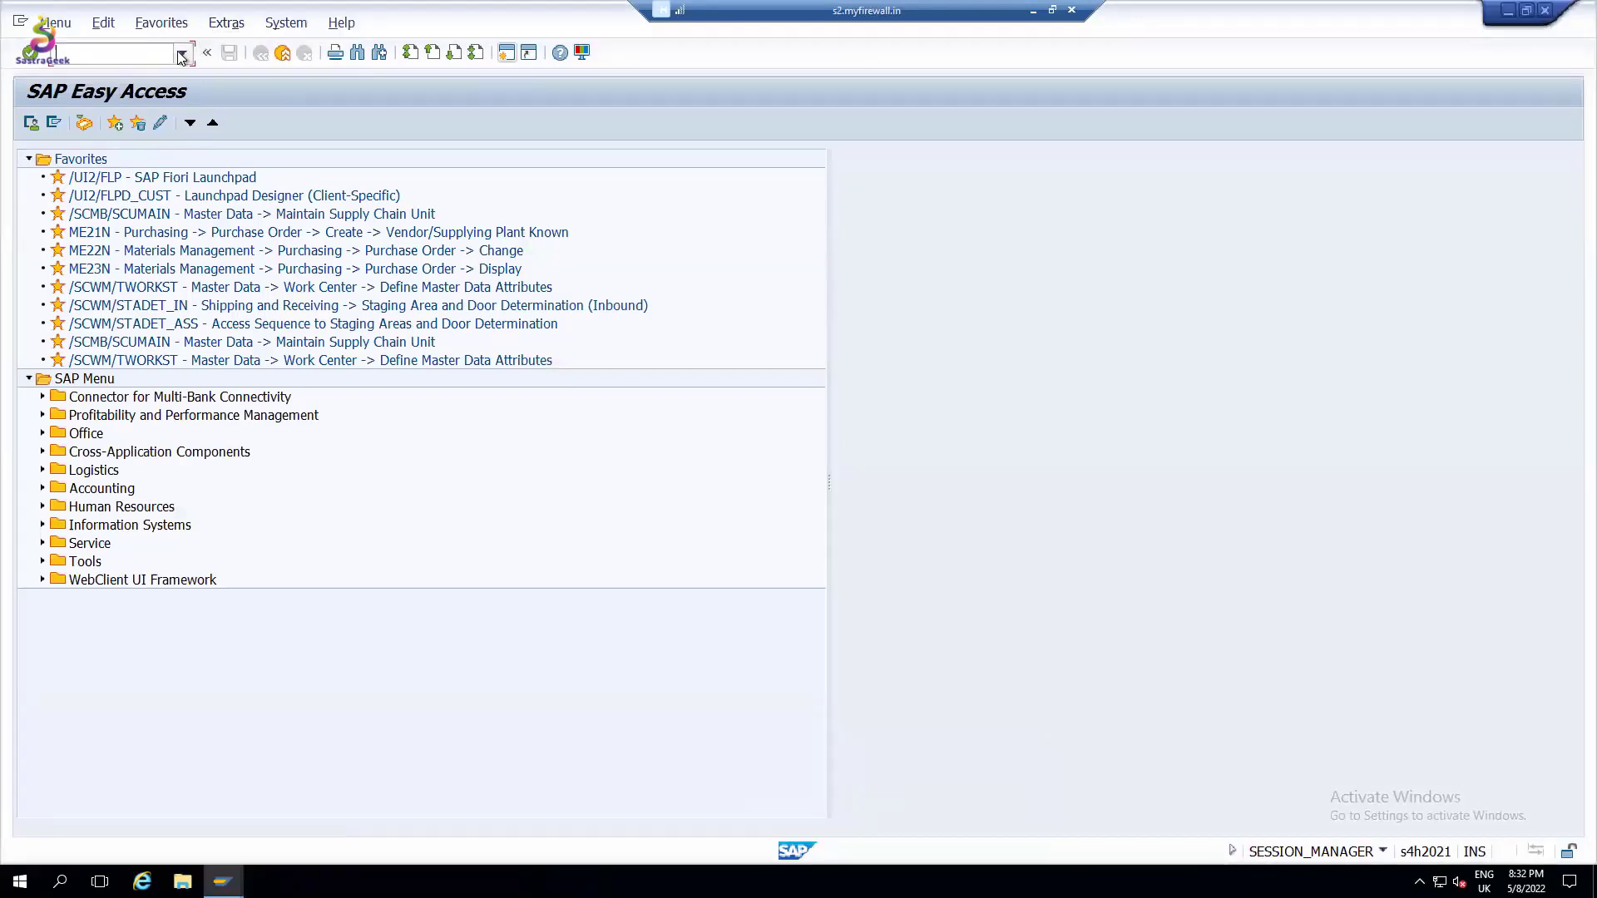
left_click(182, 52)
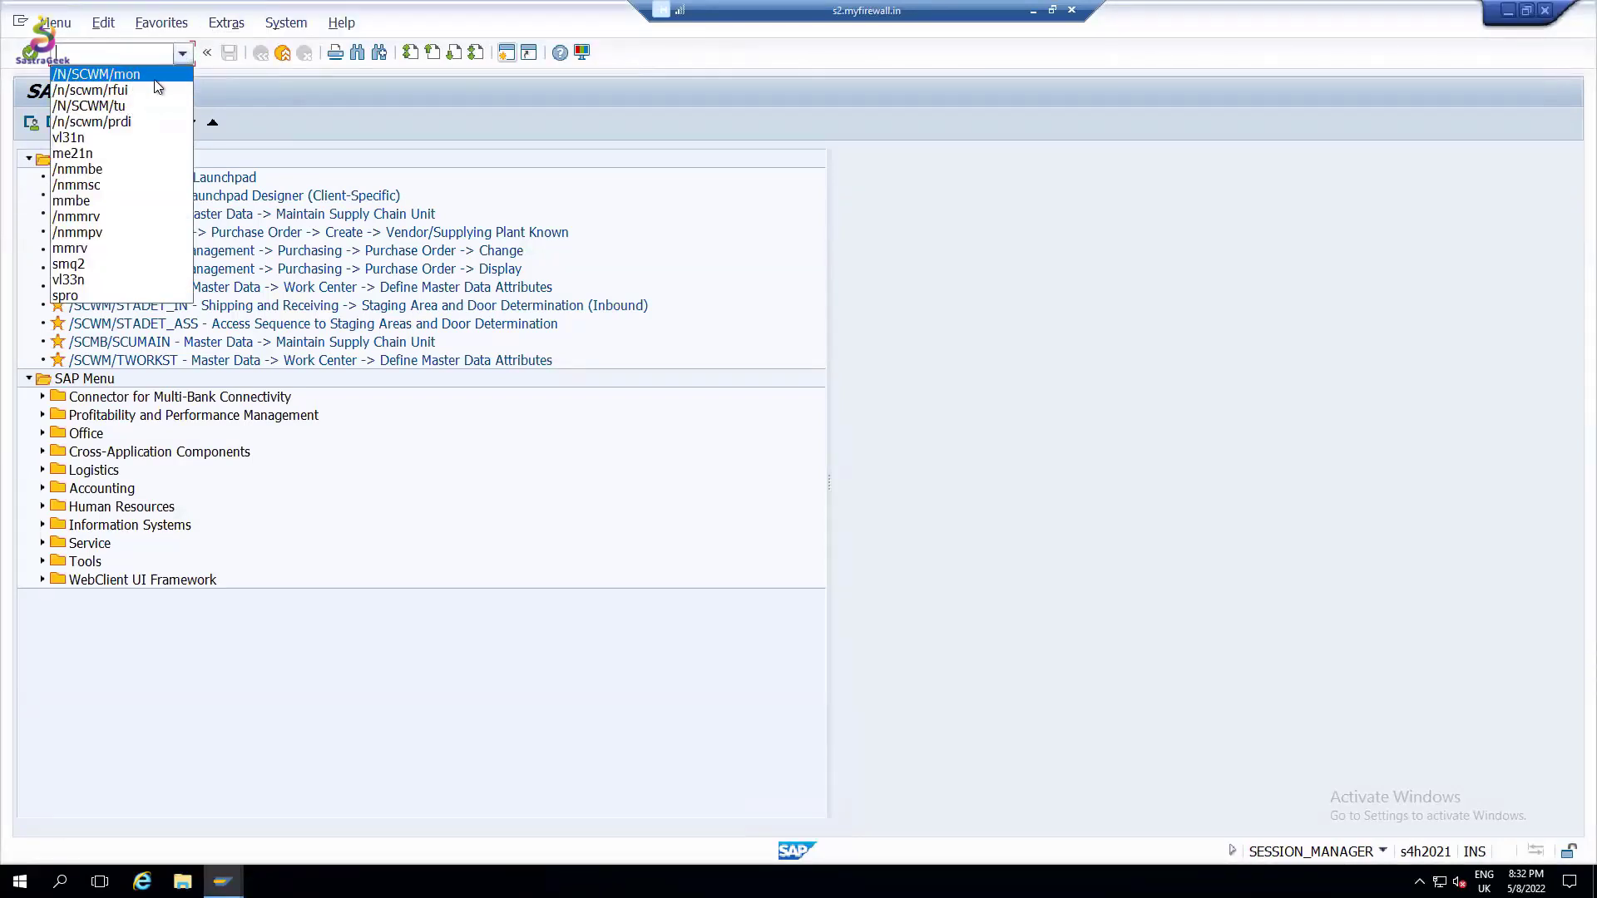
left_click(96, 74)
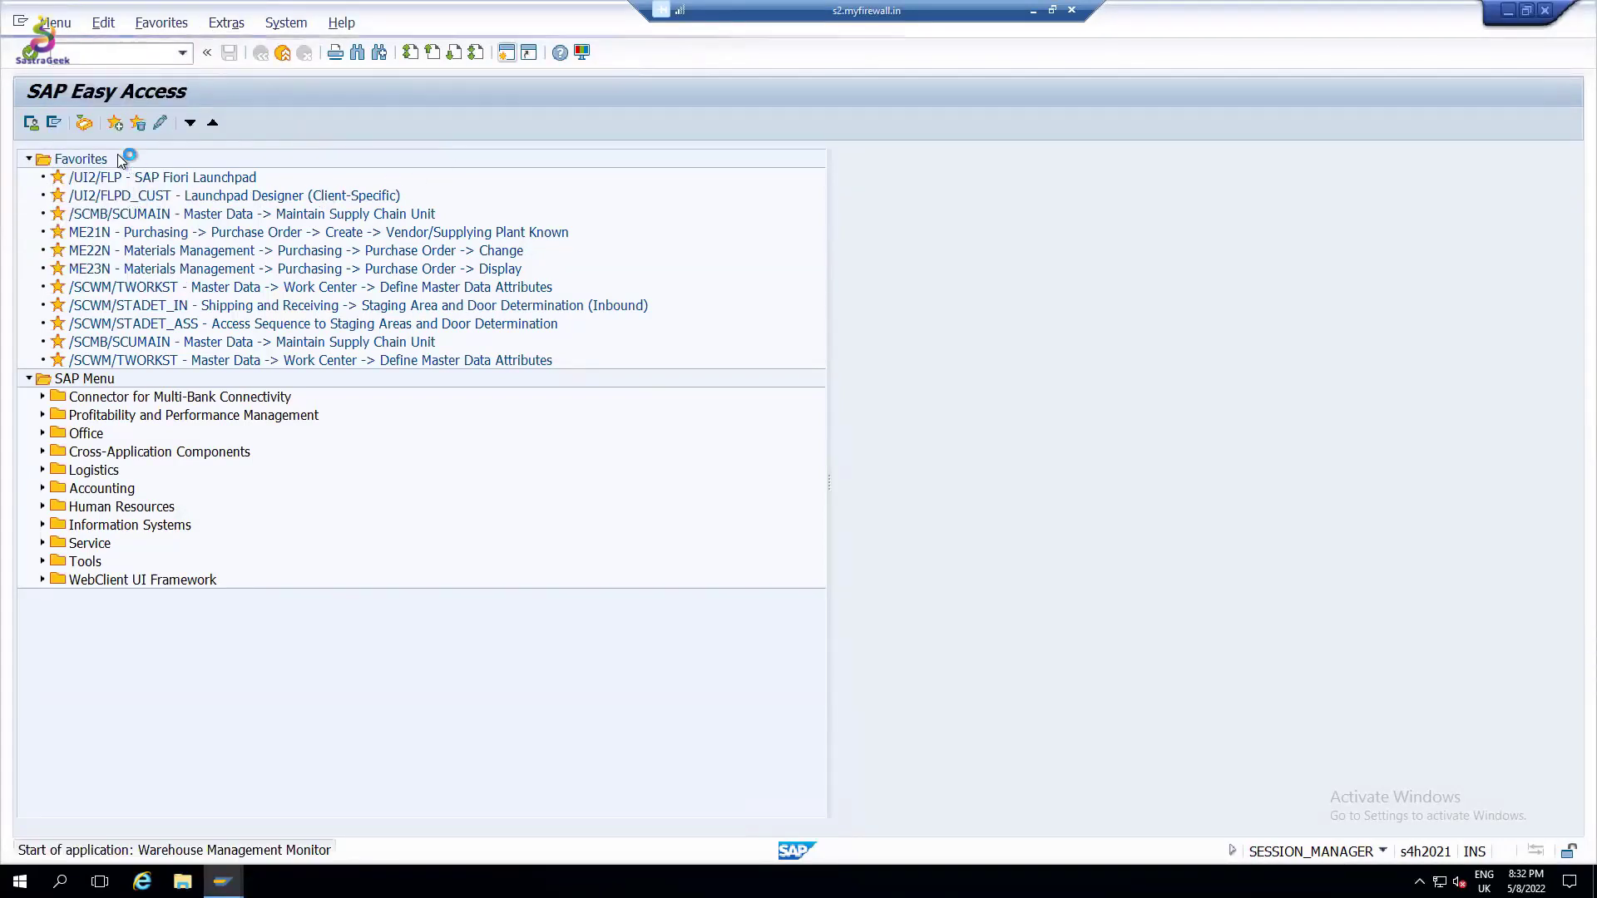
Step: Query the inbound deliveries in the monitor by the ASN TU-COMX-INB-DEMO-1
double_click(158, 209)
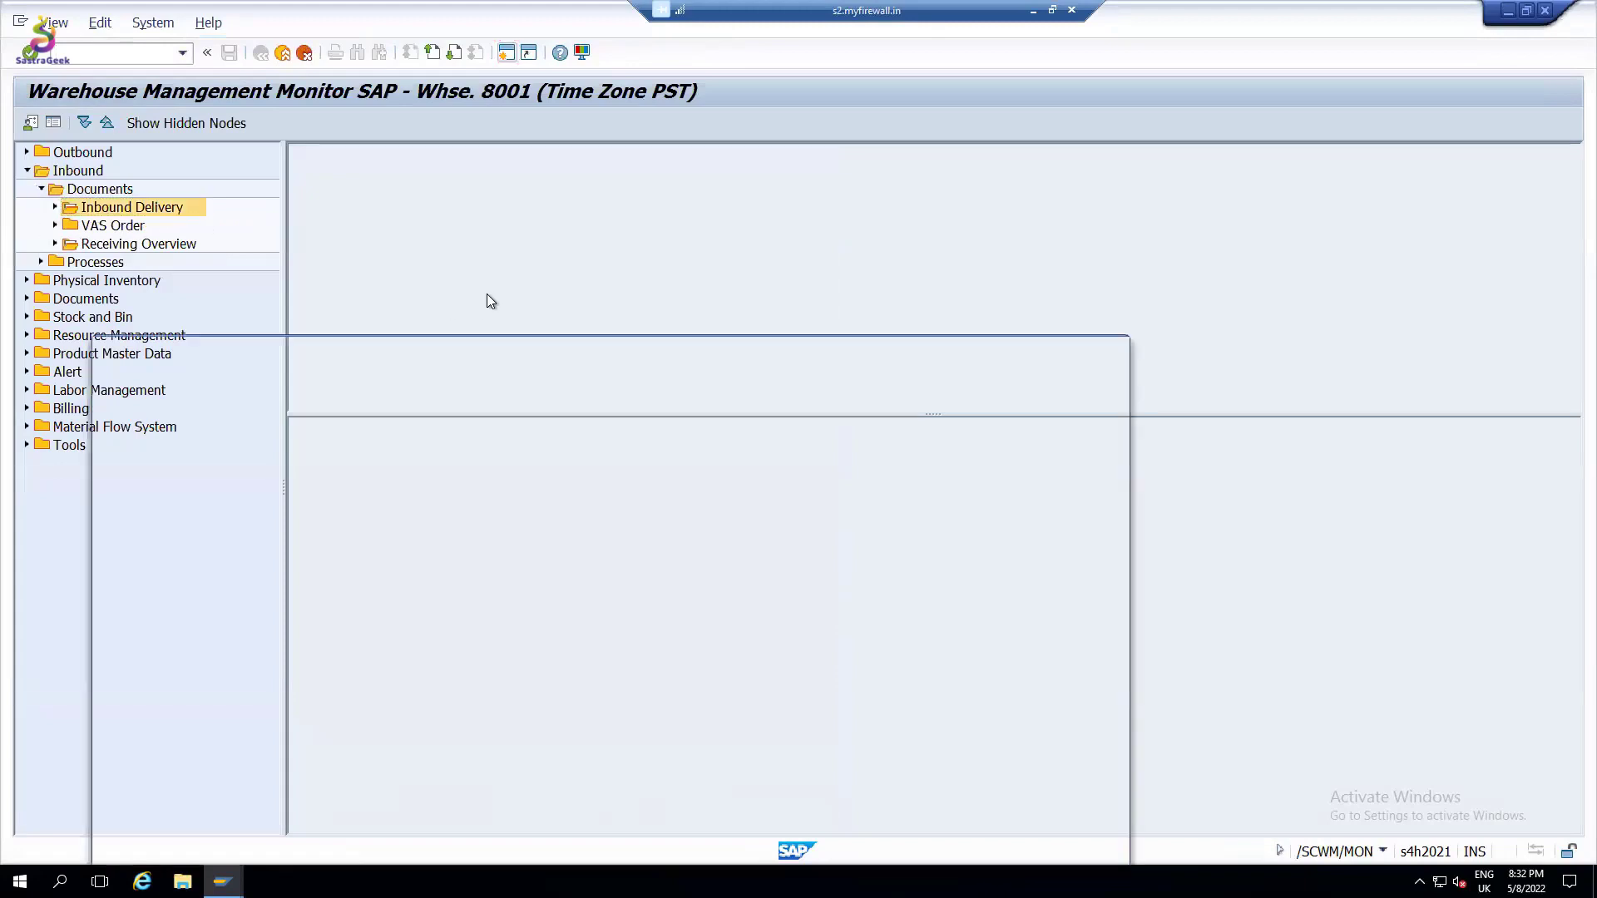
left_click(426, 452)
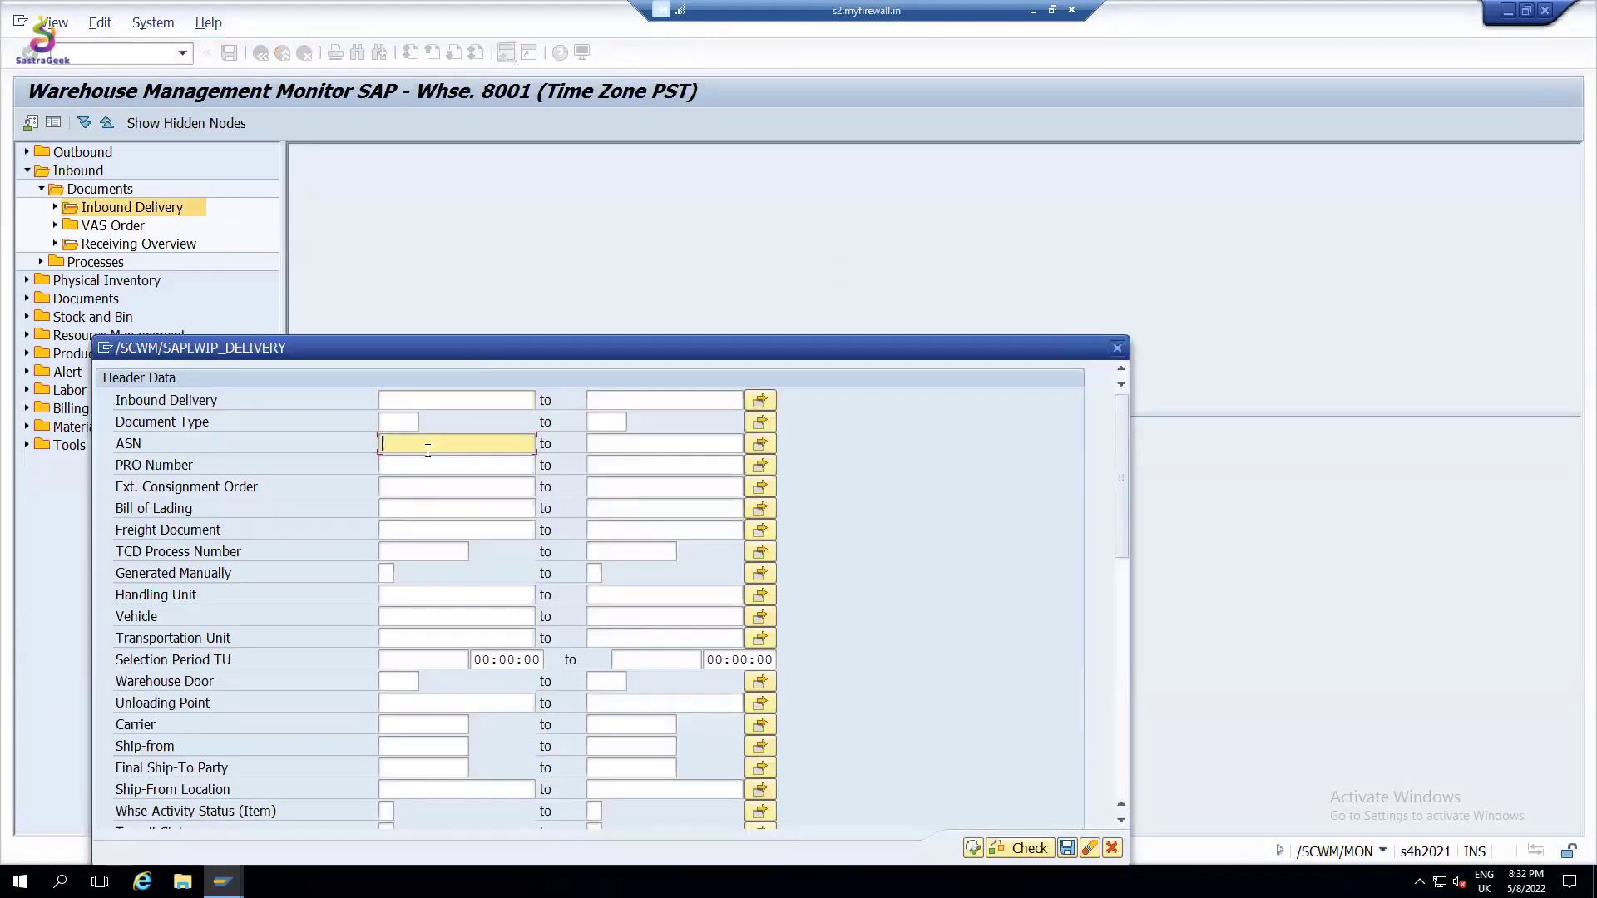
left_click(426, 453)
left_click(426, 464)
left_click(973, 848)
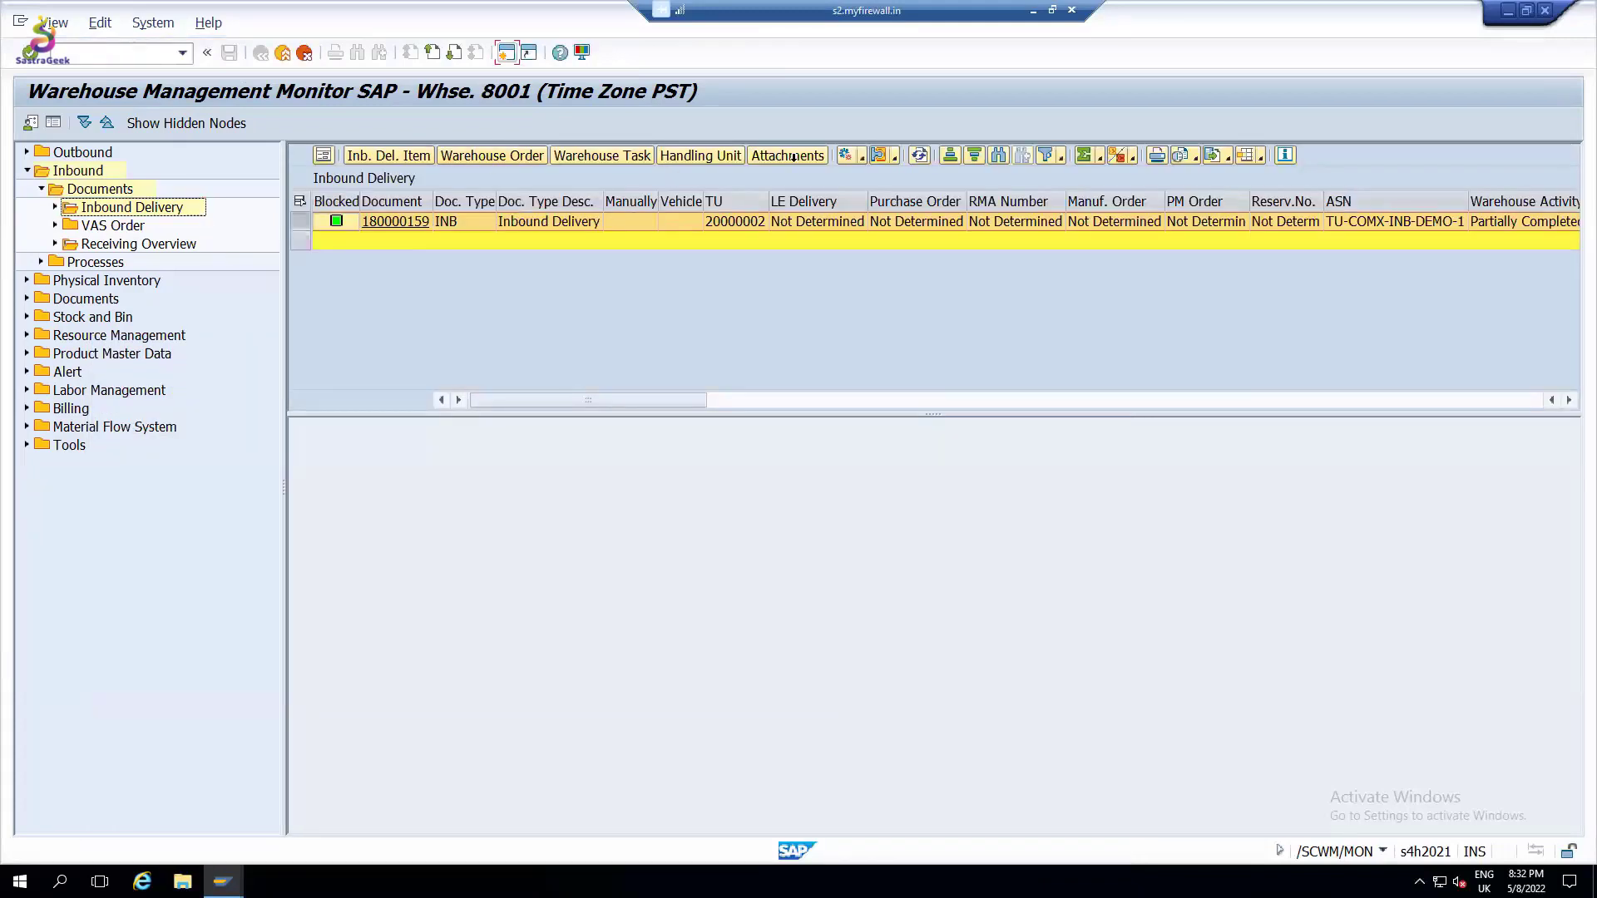
Step: List the warehouse tasks of the found inbound delivery and apply the saved layout /DECONS-WTS2 to them
left_click(603, 155)
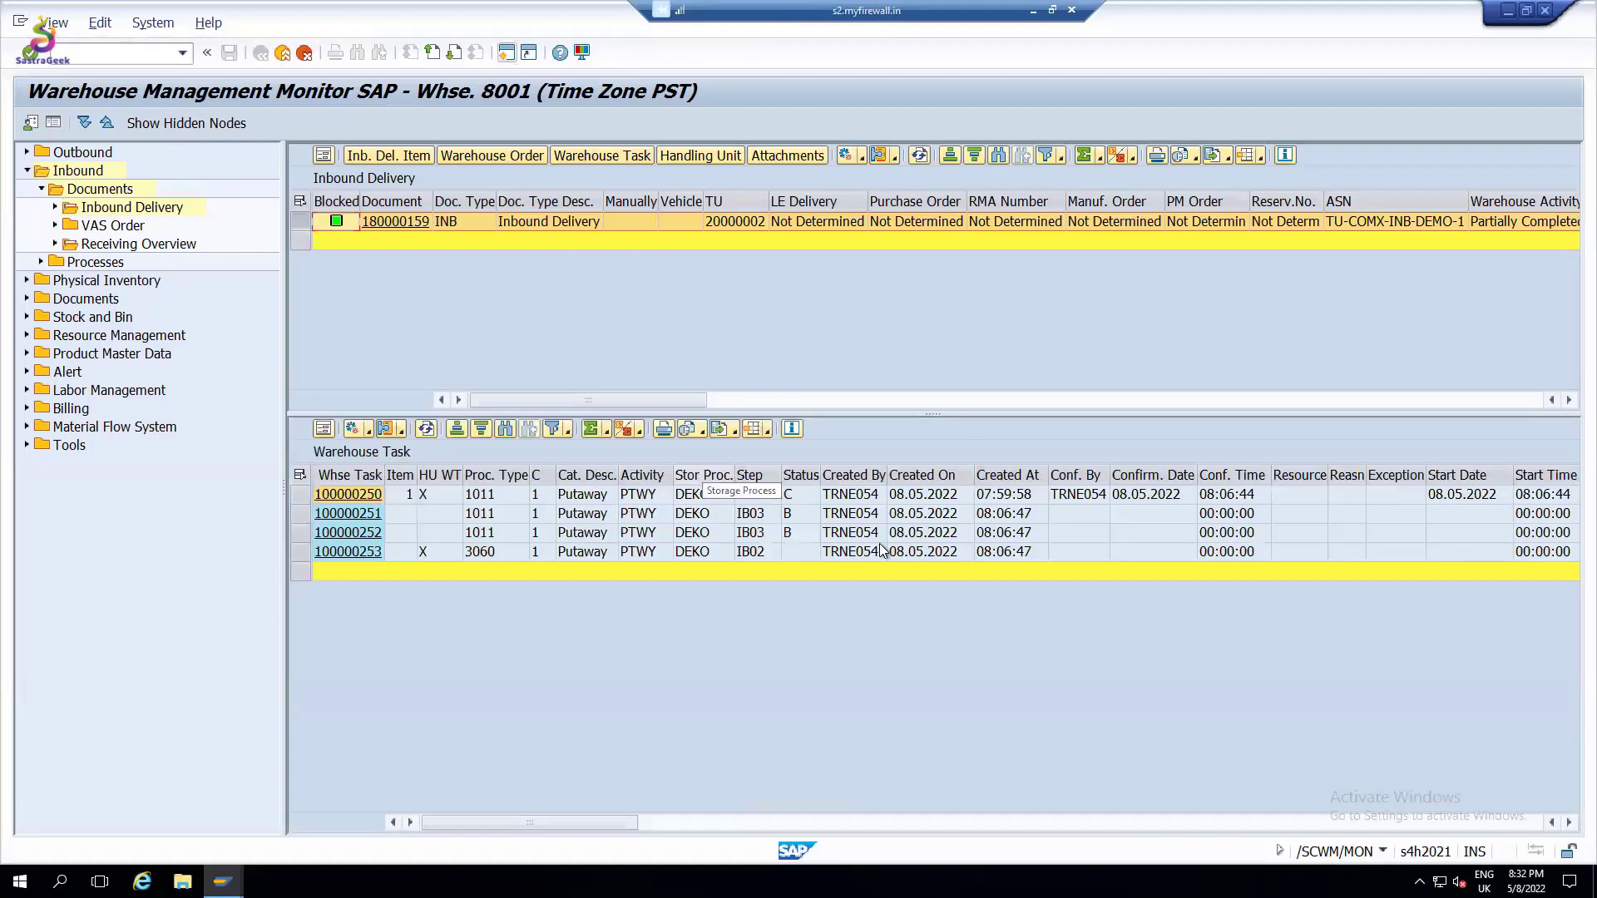
left_click(766, 430)
left_click(819, 452)
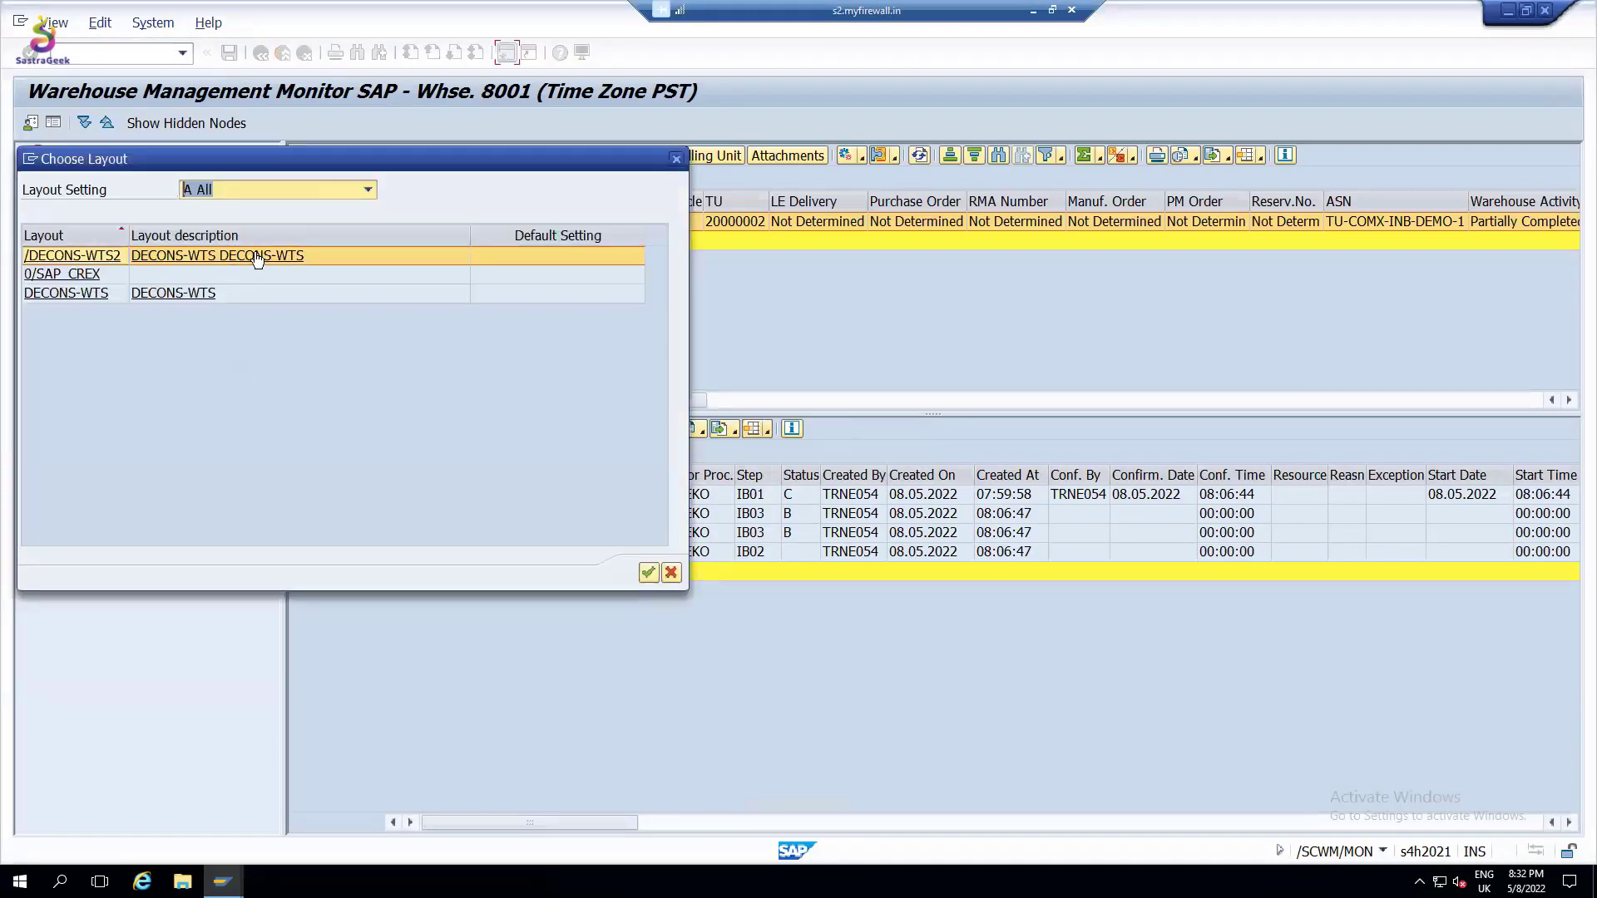
double_click(258, 260)
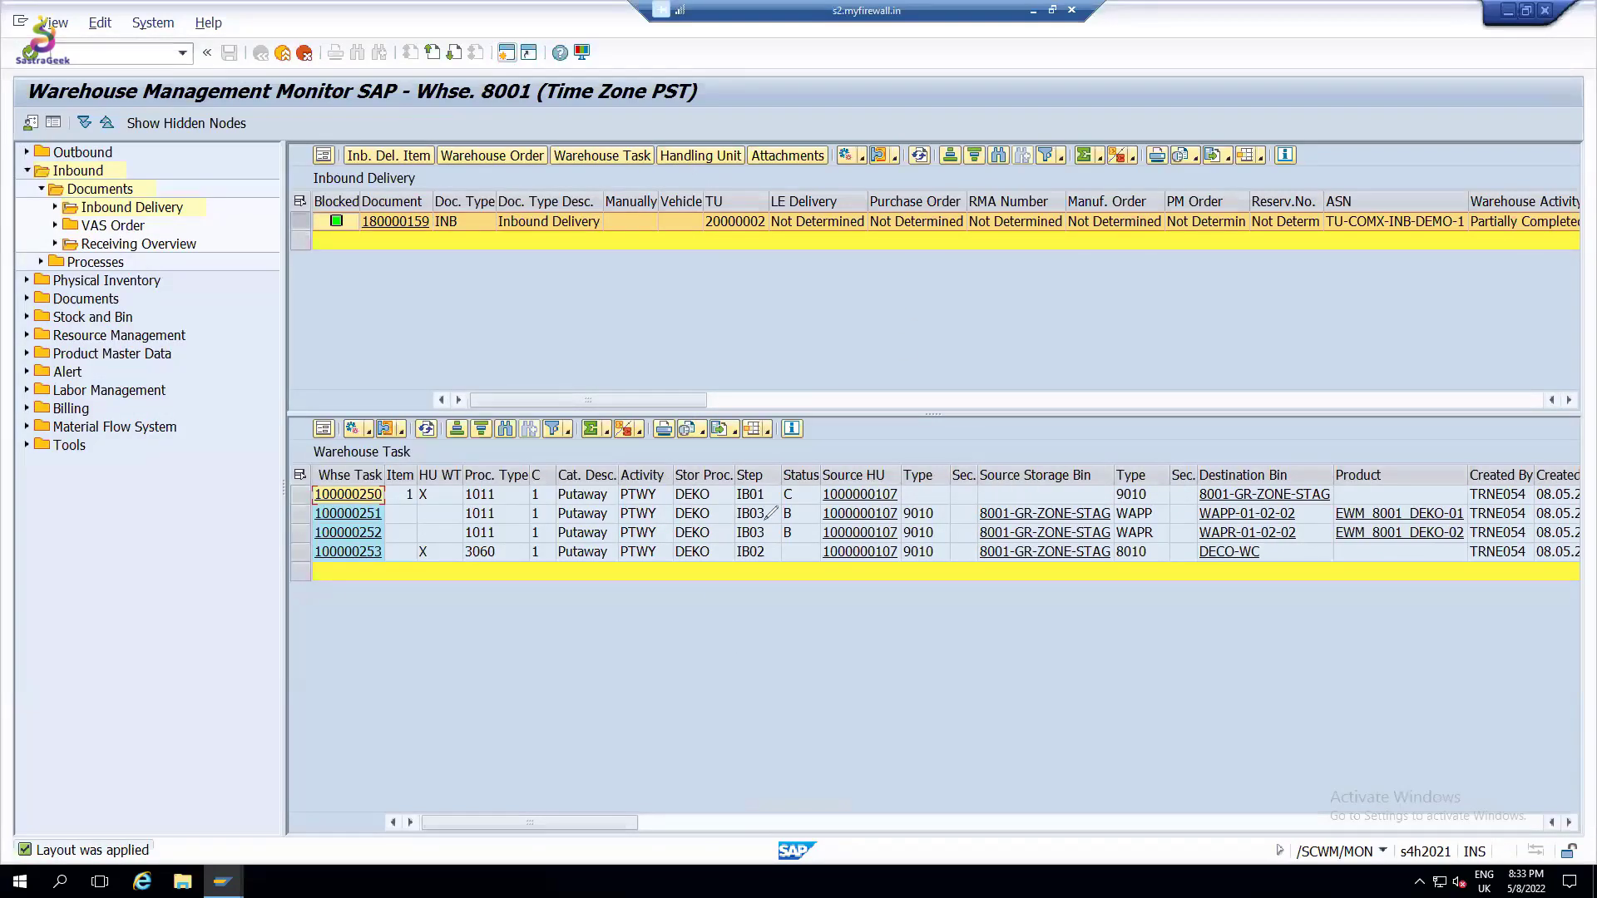
left_click_drag(792, 465, 753, 490)
left_click_drag(787, 498, 797, 497)
left_click_drag(725, 644, 725, 661)
left_click_drag(762, 485, 840, 431)
mouse_move(758, 556)
left_mouse_down()
mouse_move(769, 593)
mouse_move(798, 603)
left_mouse_up()
left_click_drag(742, 502, 728, 532)
left_click_drag(787, 676, 865, 693)
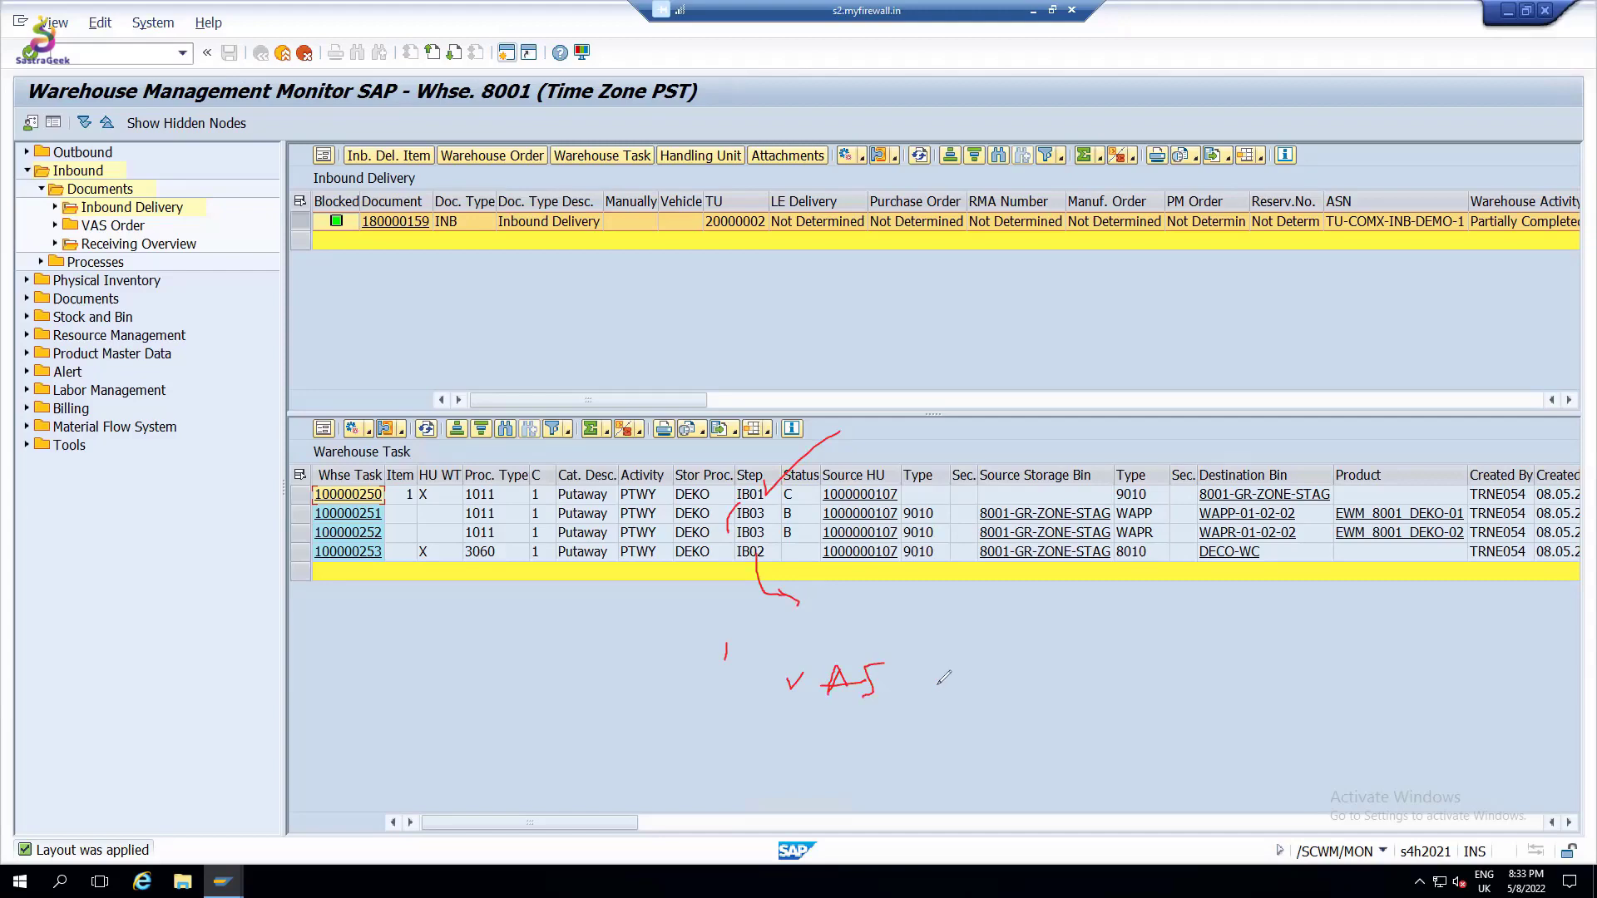
key("e")
mouse_move(857, 447)
left_mouse_down()
mouse_move(923, 420)
mouse_move(1103, 417)
left_mouse_up()
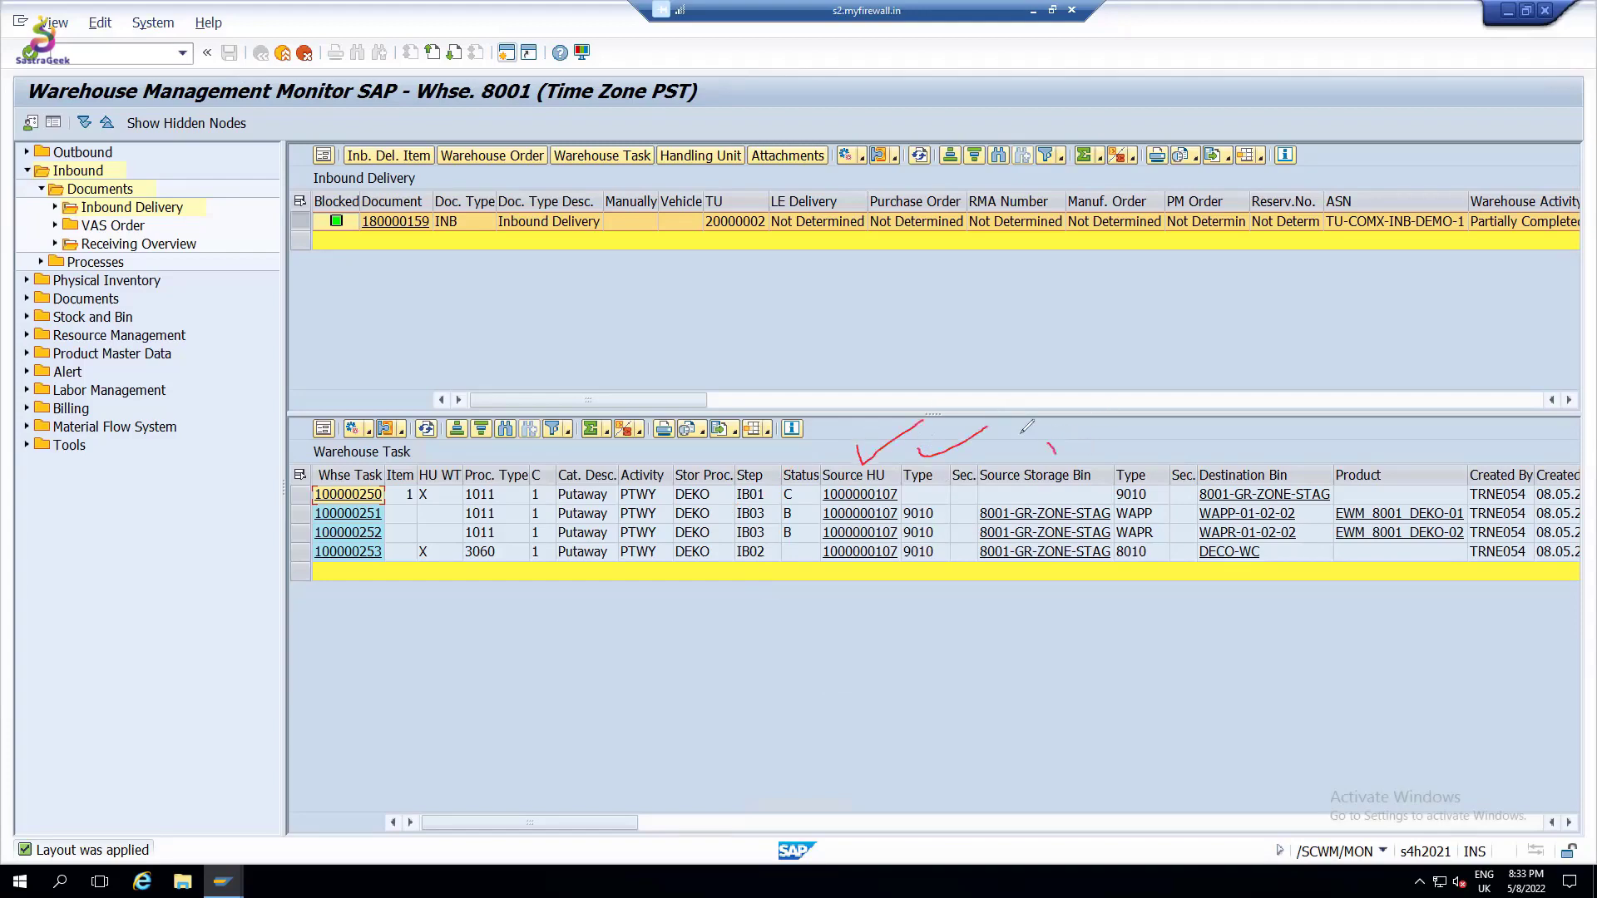
left_click_drag(818, 408, 803, 565)
mouse_move(1118, 407)
left_mouse_down()
mouse_move(1144, 425)
mouse_move(1151, 634)
left_mouse_up()
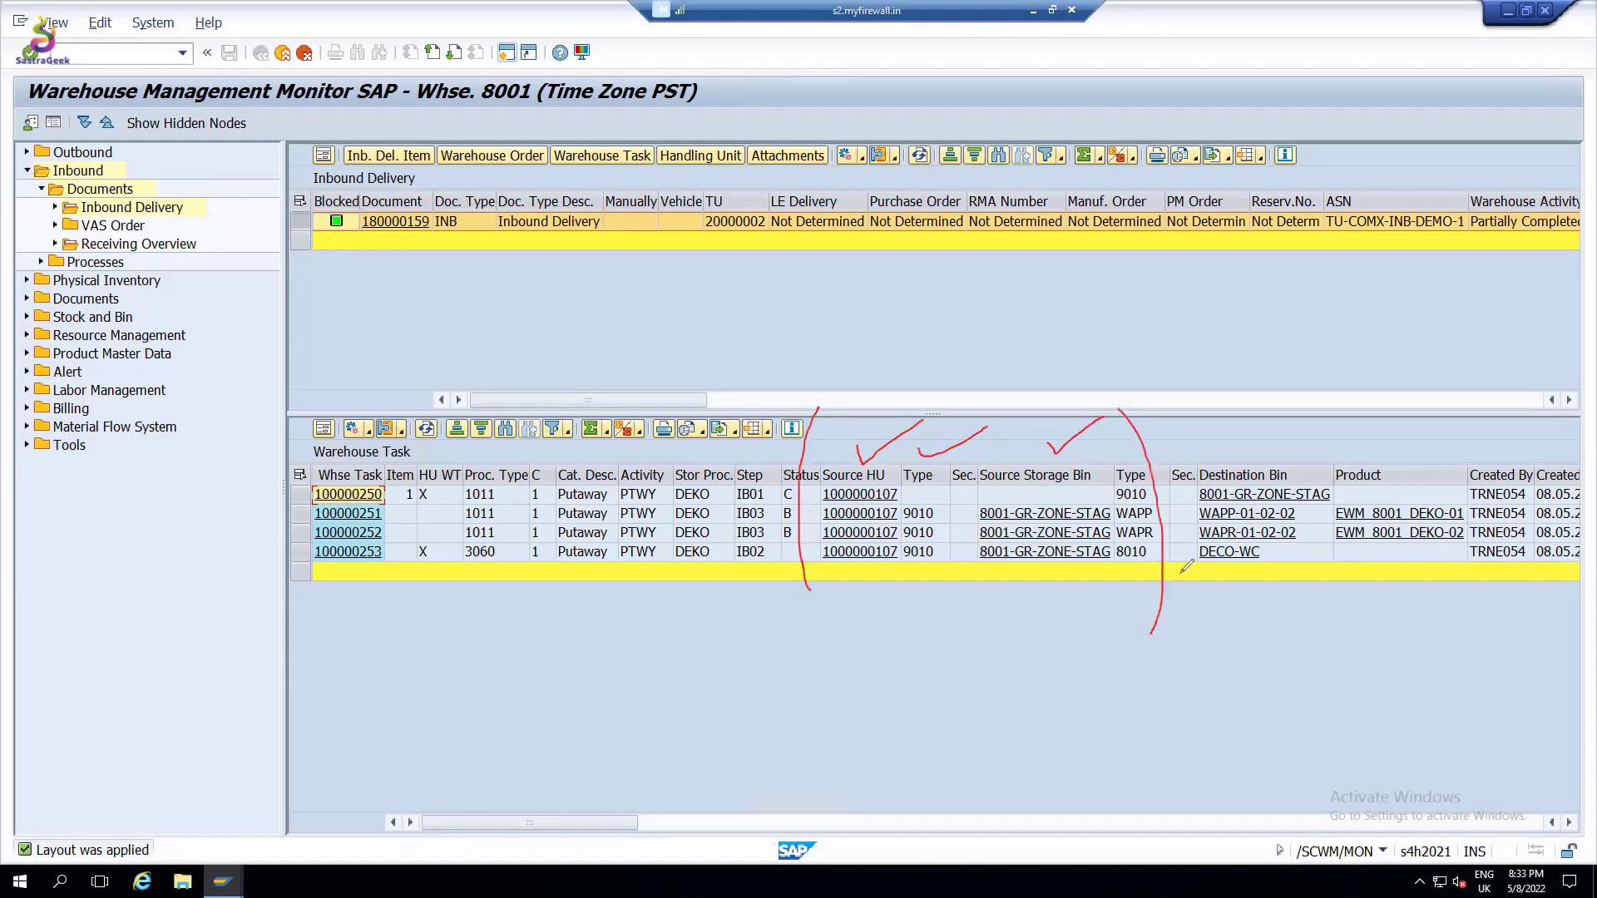
mouse_move(1203, 391)
left_mouse_down()
mouse_move(1223, 640)
mouse_move(1243, 434)
mouse_move(1309, 378)
left_mouse_up()
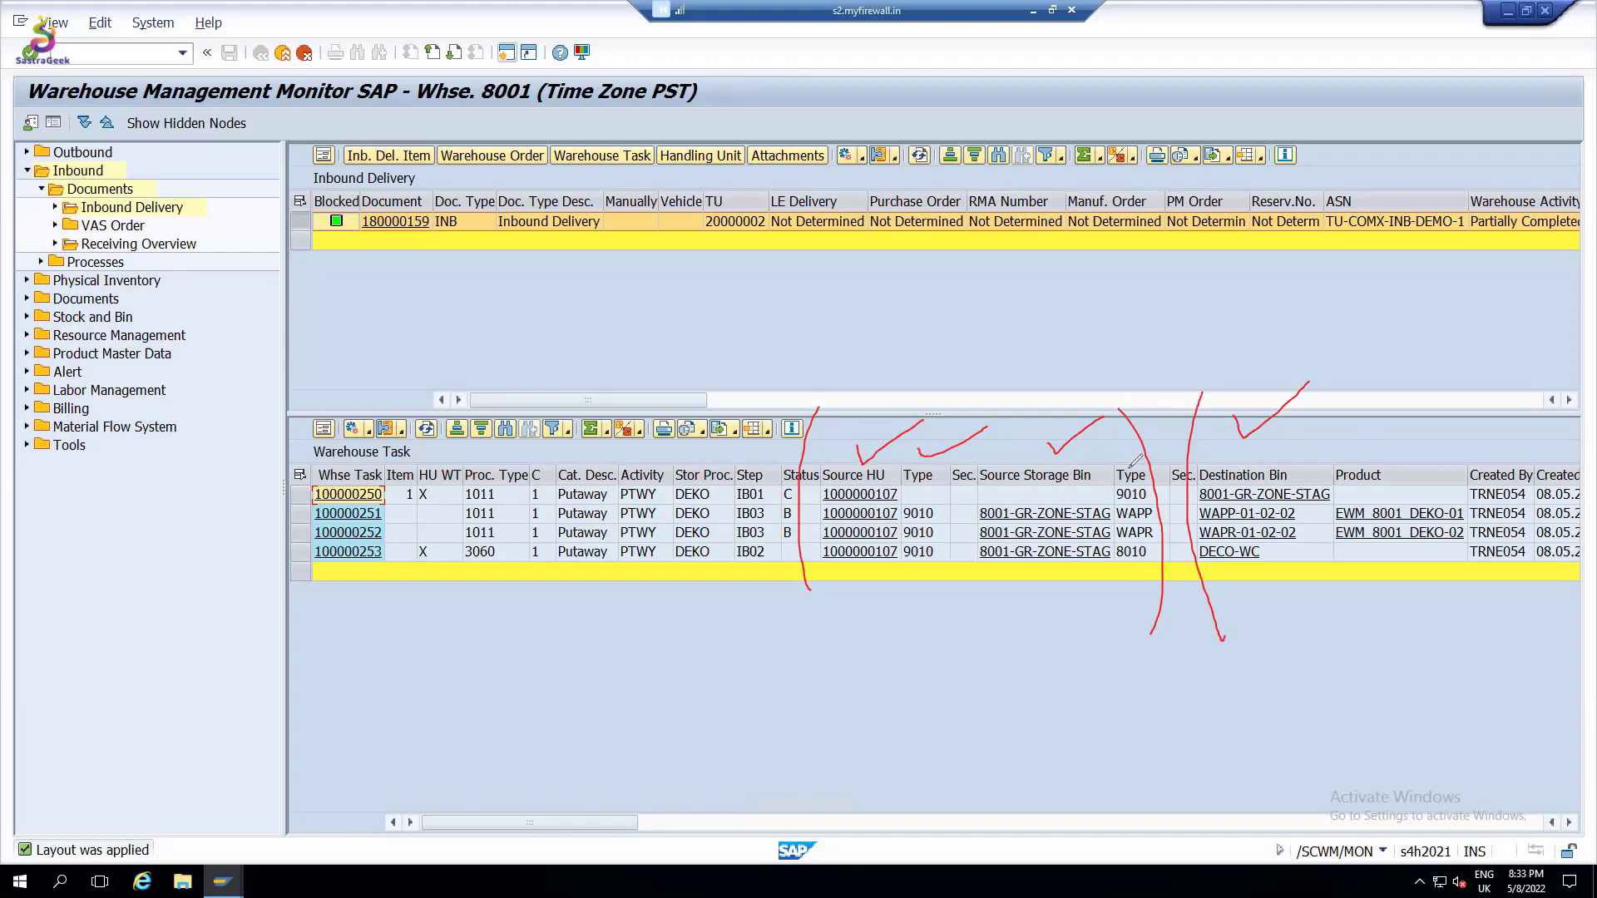
left_click_drag(1128, 450, 1186, 422)
key("e")
left_click_drag(808, 588, 1063, 582)
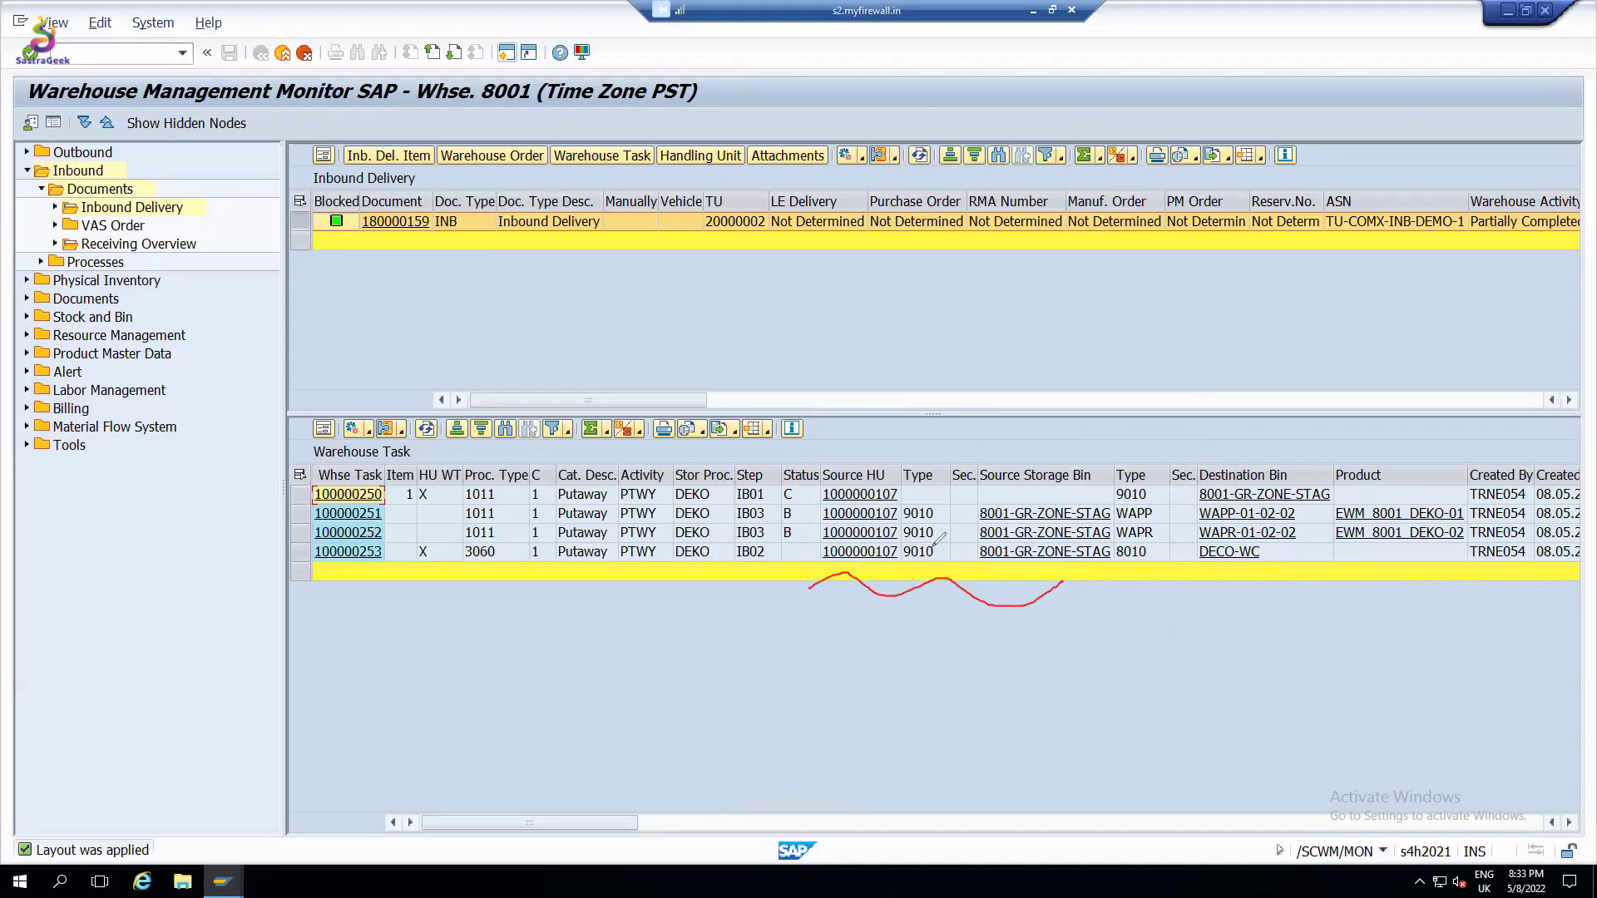
left_click_drag(1126, 587, 1341, 564)
mouse_move(1125, 442)
left_mouse_down()
mouse_move(1189, 405)
mouse_move(1296, 427)
left_mouse_up()
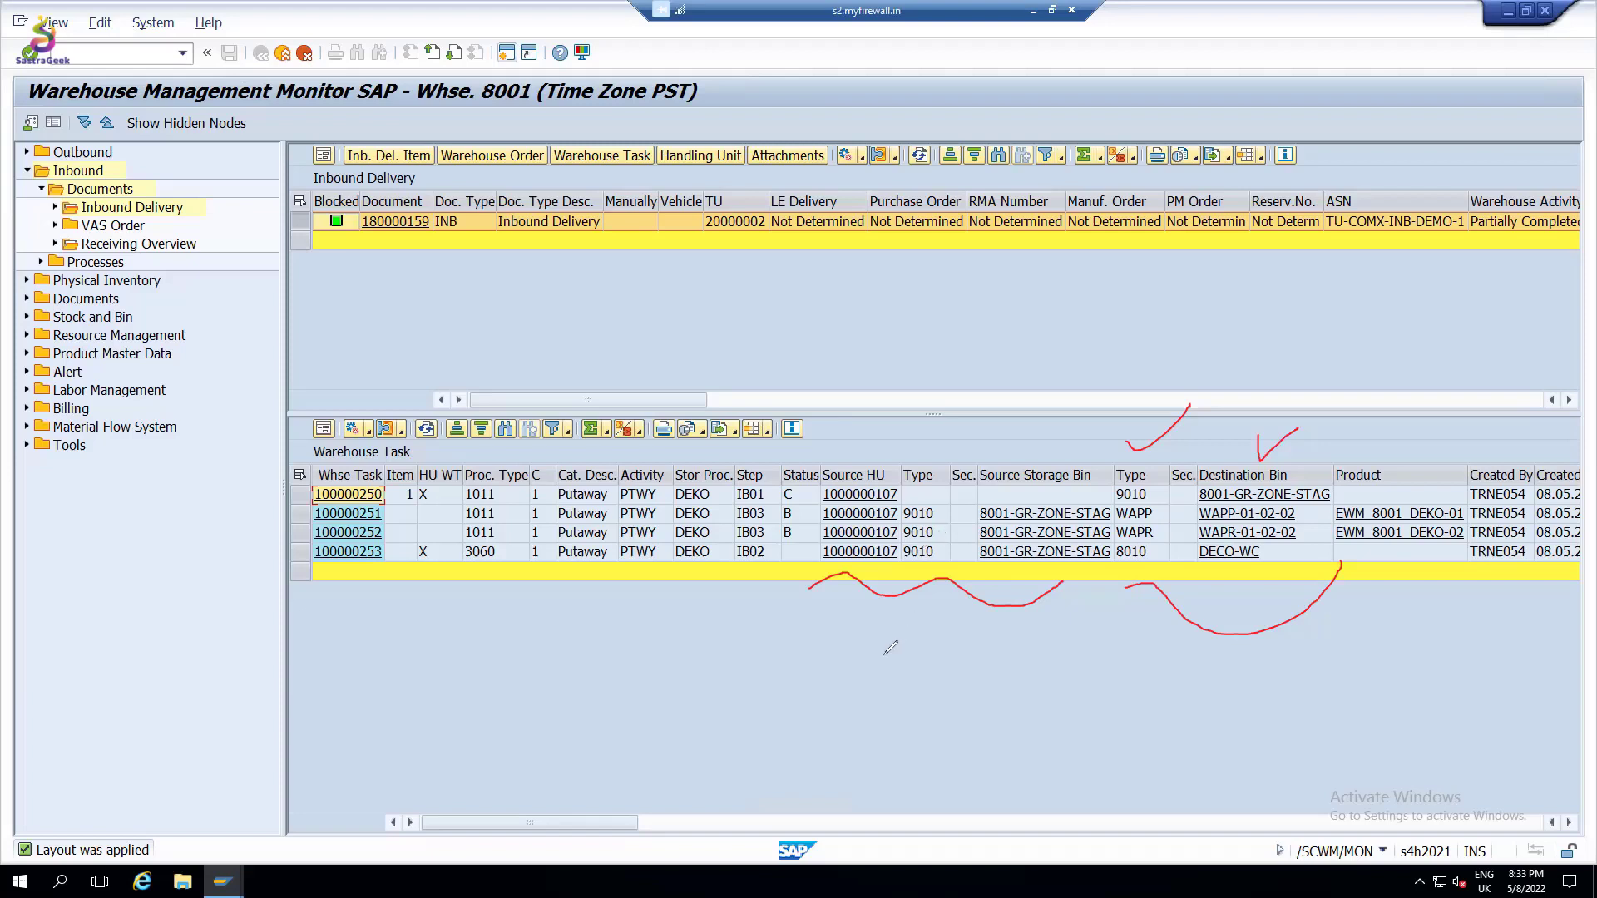
left_click_drag(871, 632, 869, 786)
left_click_drag(870, 663, 875, 707)
left_click_drag(918, 657, 918, 780)
mouse_move(914, 647)
left_mouse_down()
mouse_move(962, 629)
mouse_move(991, 780)
left_mouse_up()
mouse_move(842, 688)
left_mouse_down()
mouse_move(915, 661)
mouse_move(935, 678)
left_mouse_up()
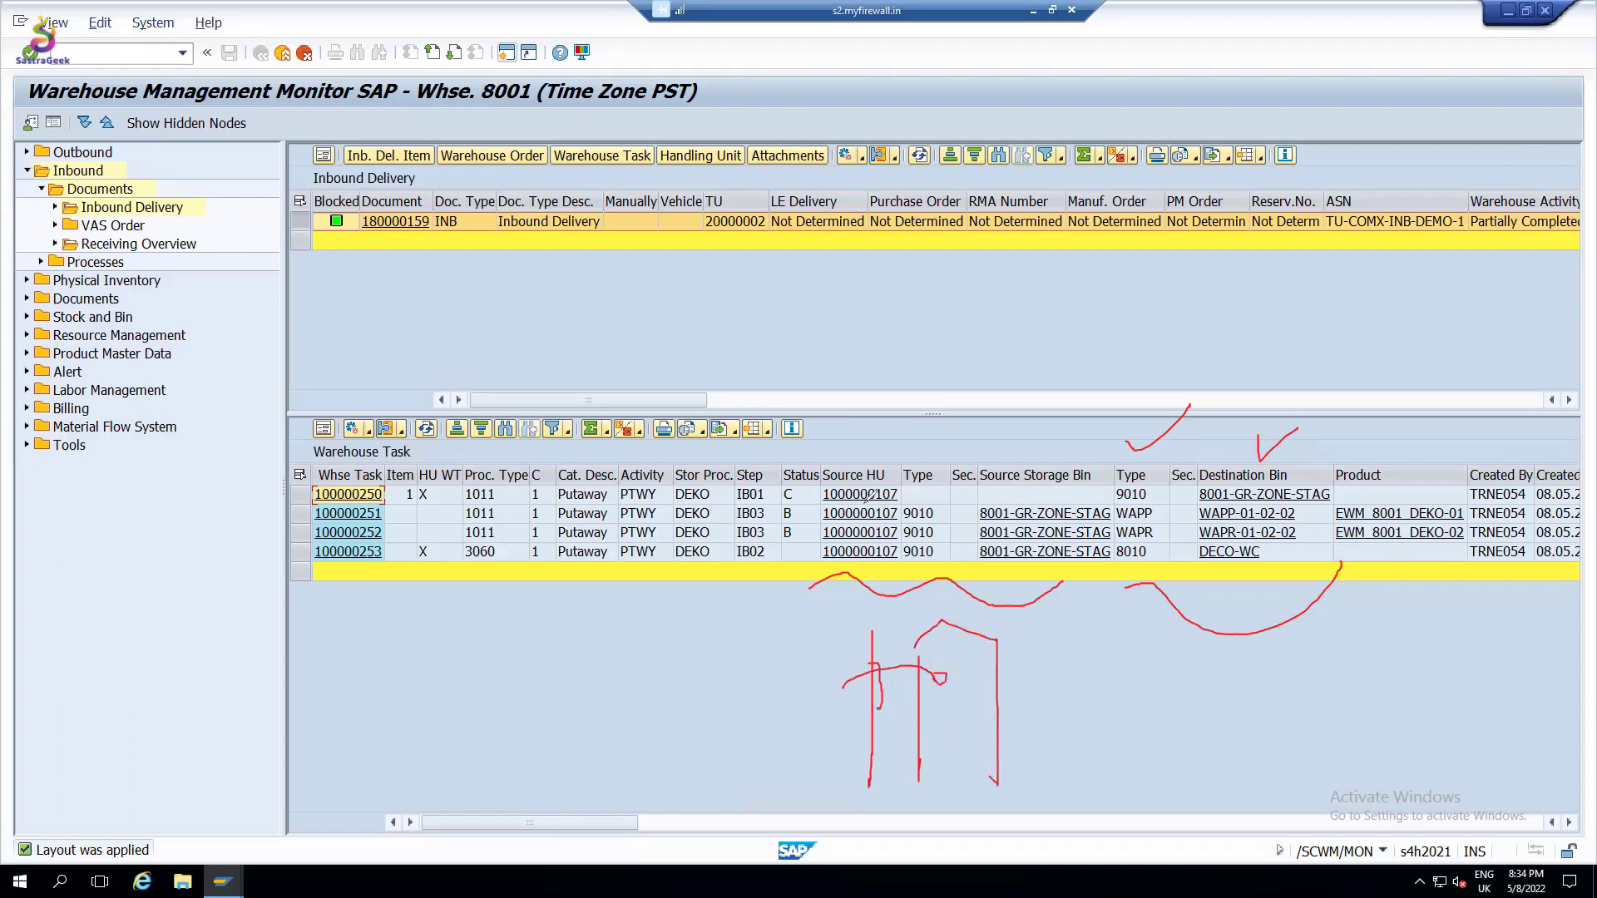
left_click_drag(922, 482, 957, 463)
mouse_move(969, 707)
left_mouse_down()
mouse_move(1154, 592)
mouse_move(1172, 478)
mouse_move(1183, 509)
mouse_move(949, 742)
mouse_move(991, 708)
mouse_move(925, 749)
left_mouse_up()
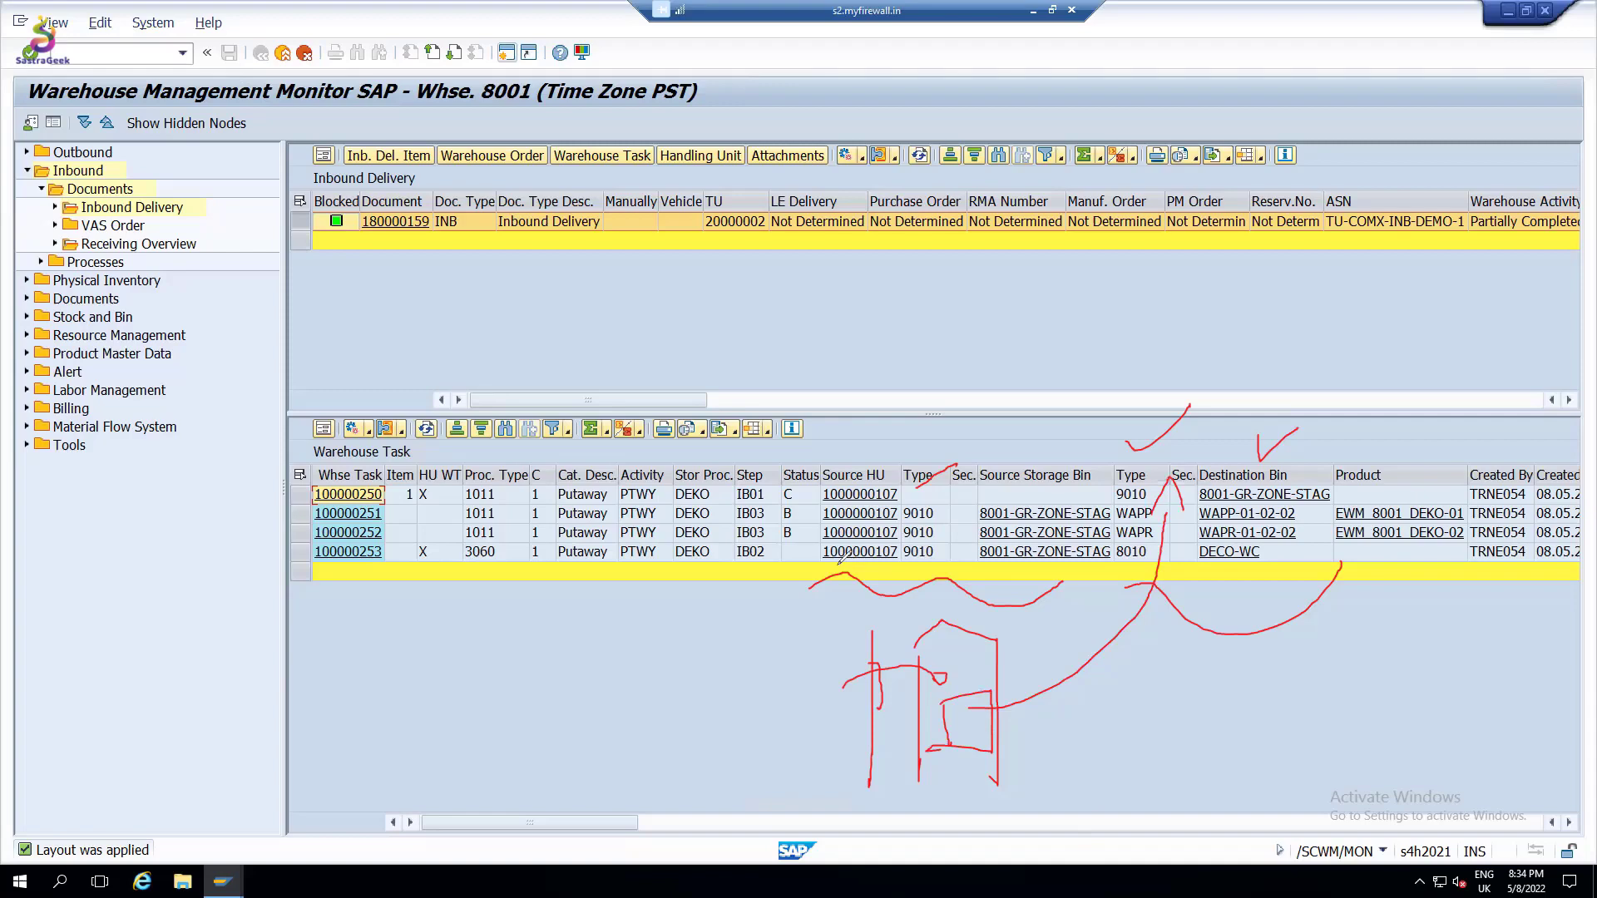
left_click_drag(785, 552, 800, 556)
left_click_drag(1003, 722, 1205, 730)
mouse_move(1175, 678)
left_mouse_down()
mouse_move(1185, 769)
mouse_move(1189, 665)
mouse_move(1328, 643)
mouse_move(1214, 777)
mouse_move(1186, 775)
left_mouse_up()
left_click_drag(1243, 730, 1243, 691)
left_click_drag(1243, 690, 1307, 709)
left_click_drag(1310, 706, 1326, 737)
left_click_drag(1270, 726, 1307, 709)
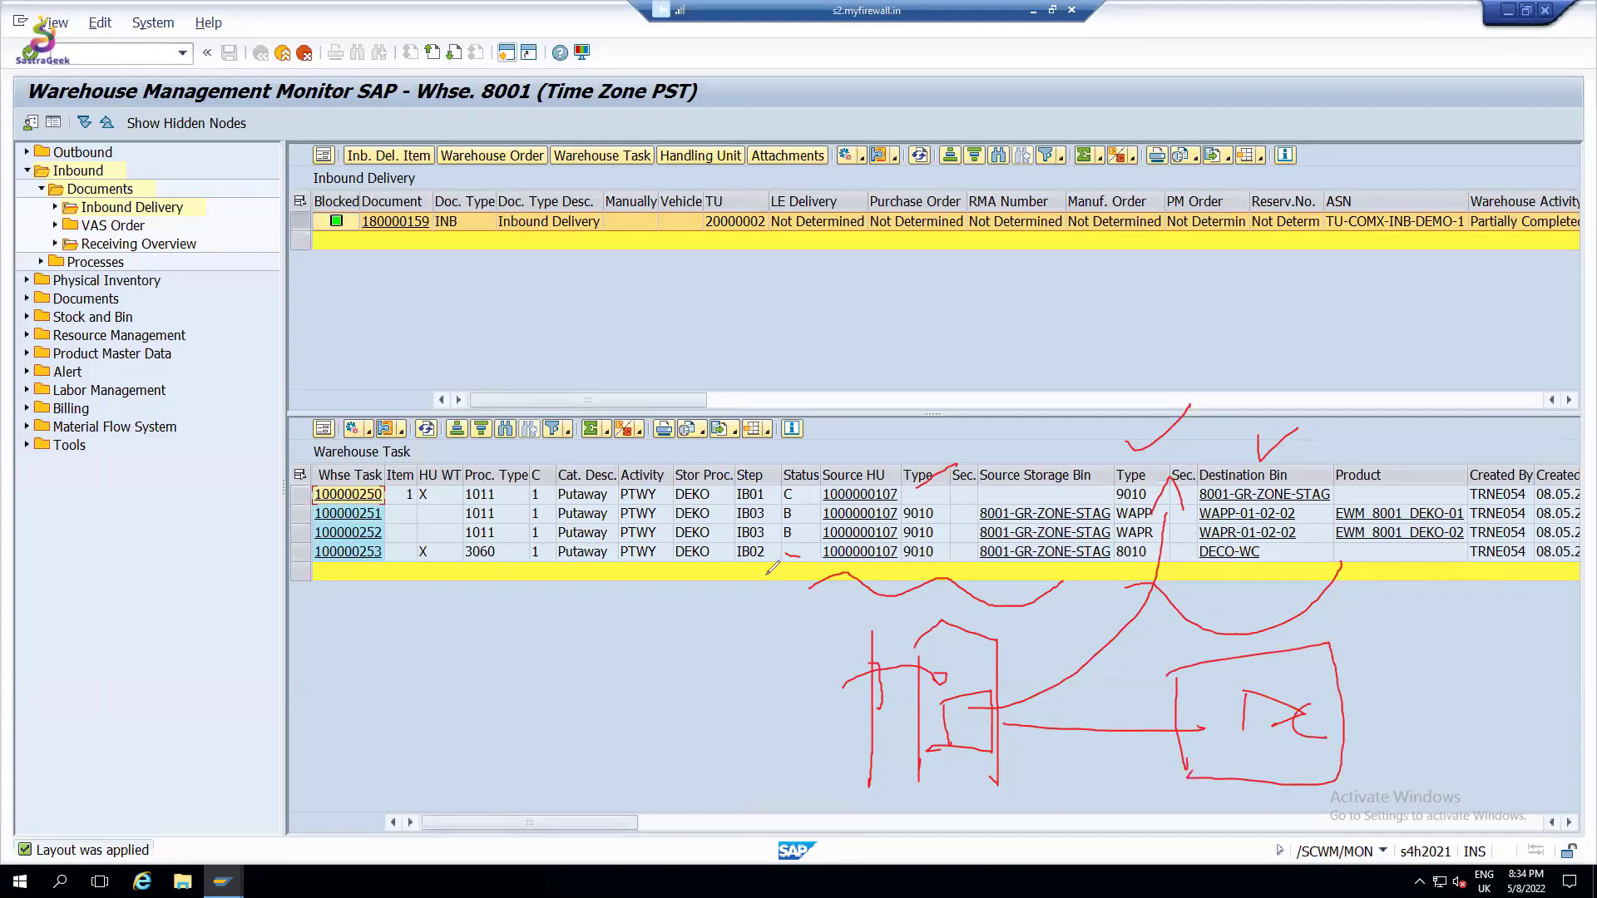
left_click_drag(933, 551, 997, 640)
mouse_move(1148, 547)
left_mouse_down()
mouse_move(1218, 639)
mouse_move(1197, 664)
left_mouse_up()
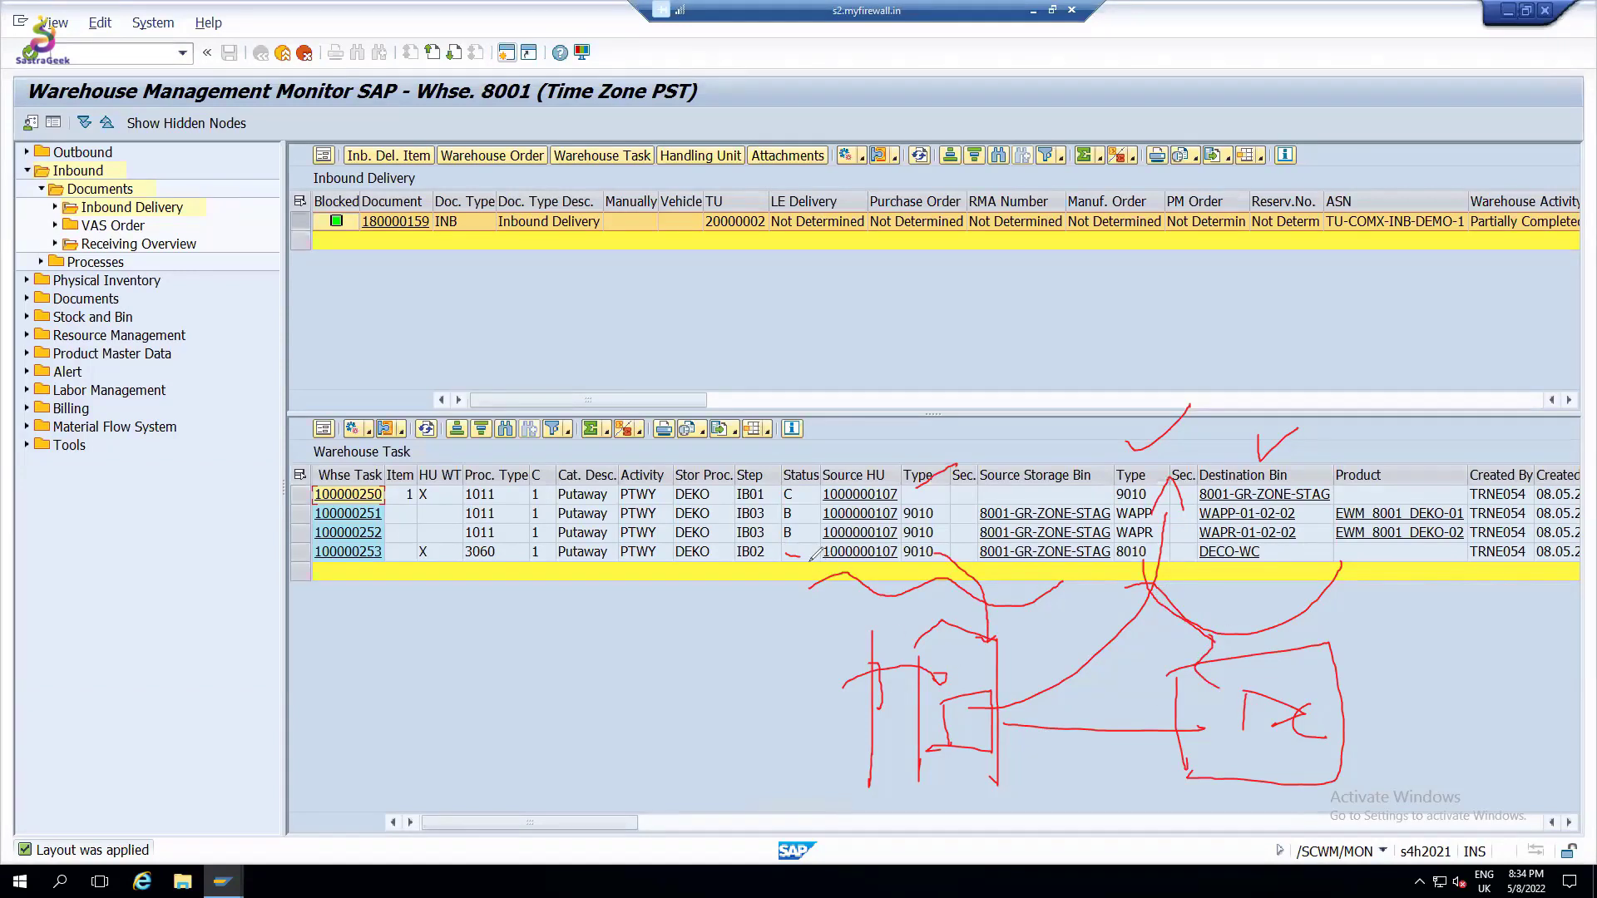
mouse_move(783, 547)
left_mouse_down()
mouse_move(773, 572)
mouse_move(833, 556)
left_mouse_up()
key("Escape")
Step: Confirm the IB02 warehouse task with destination bin DECO-WC in the background
left_click(302, 554)
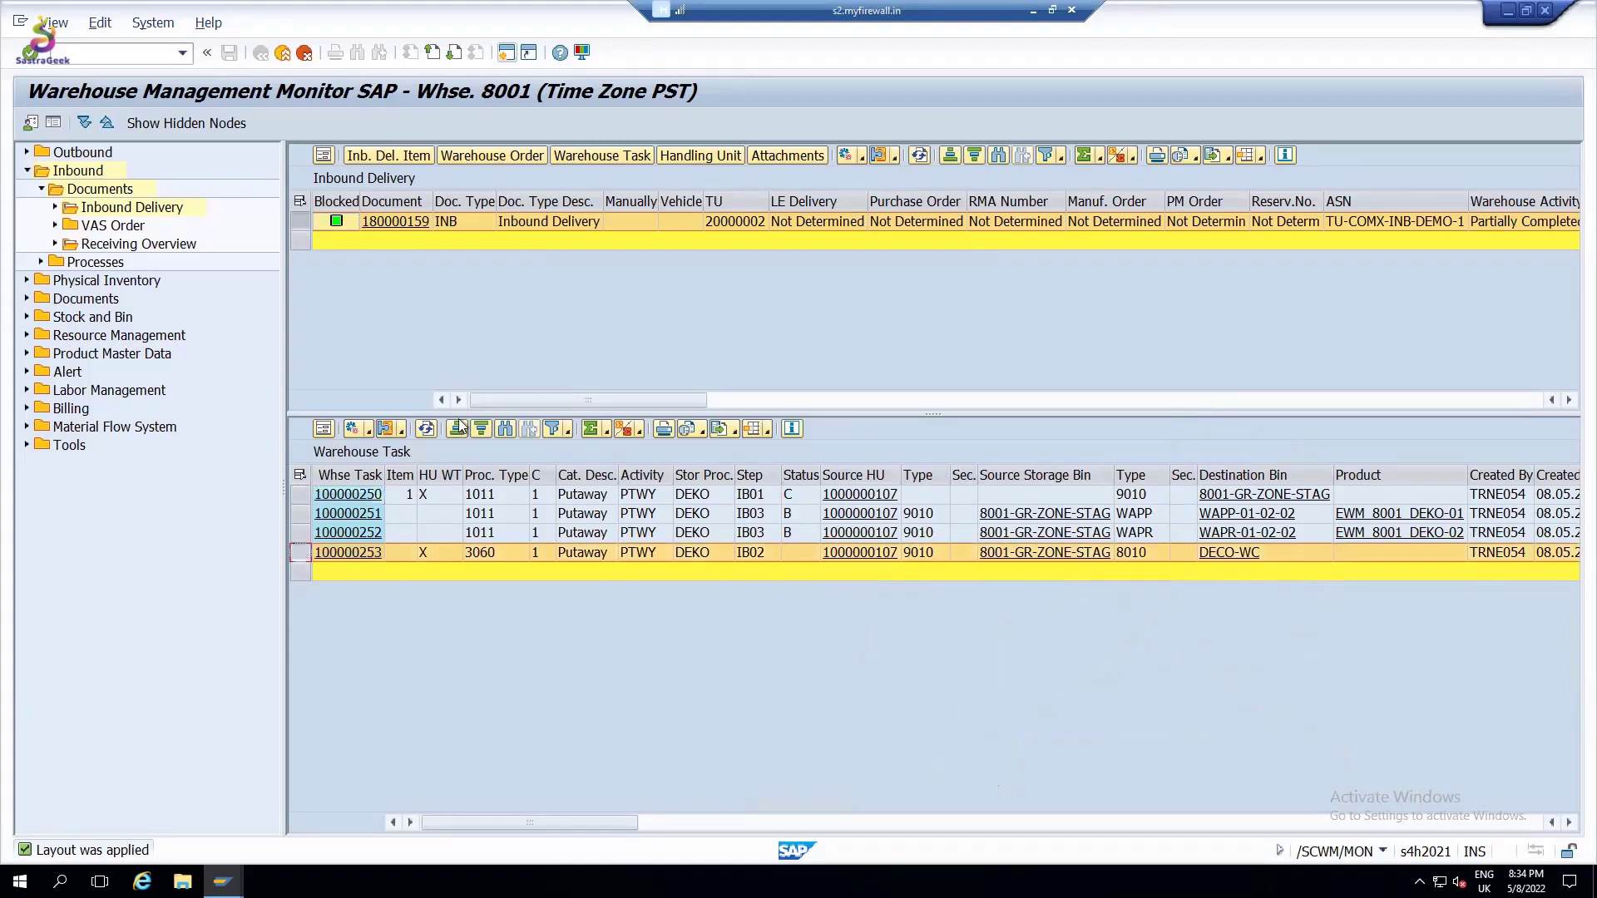
left_click(367, 433)
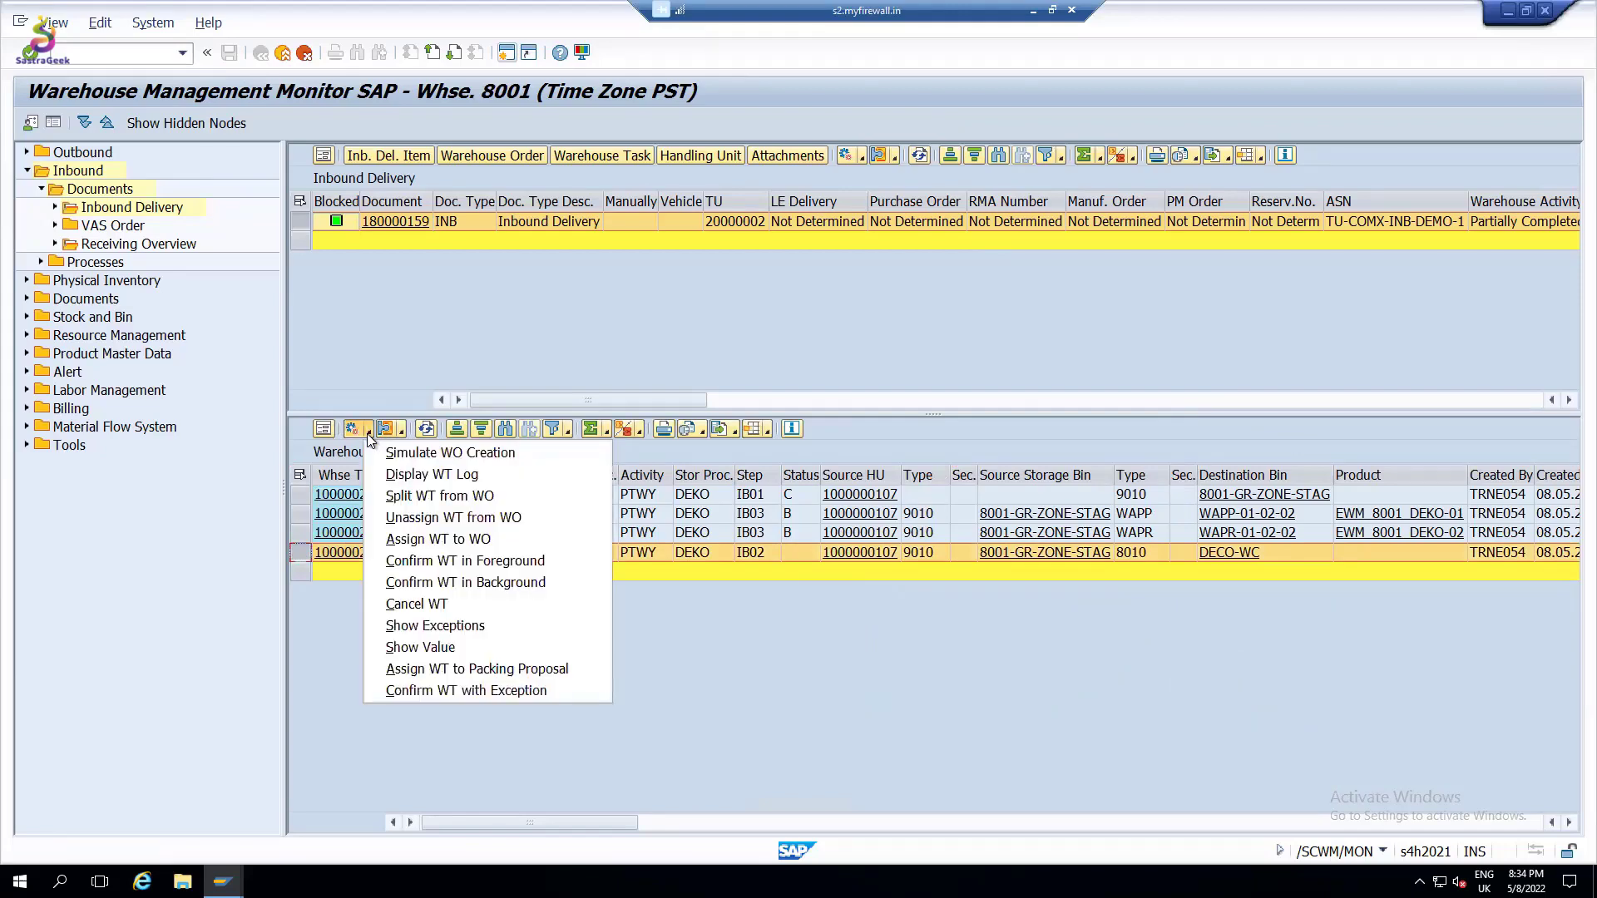
left_click(521, 586)
left_click(504, 442)
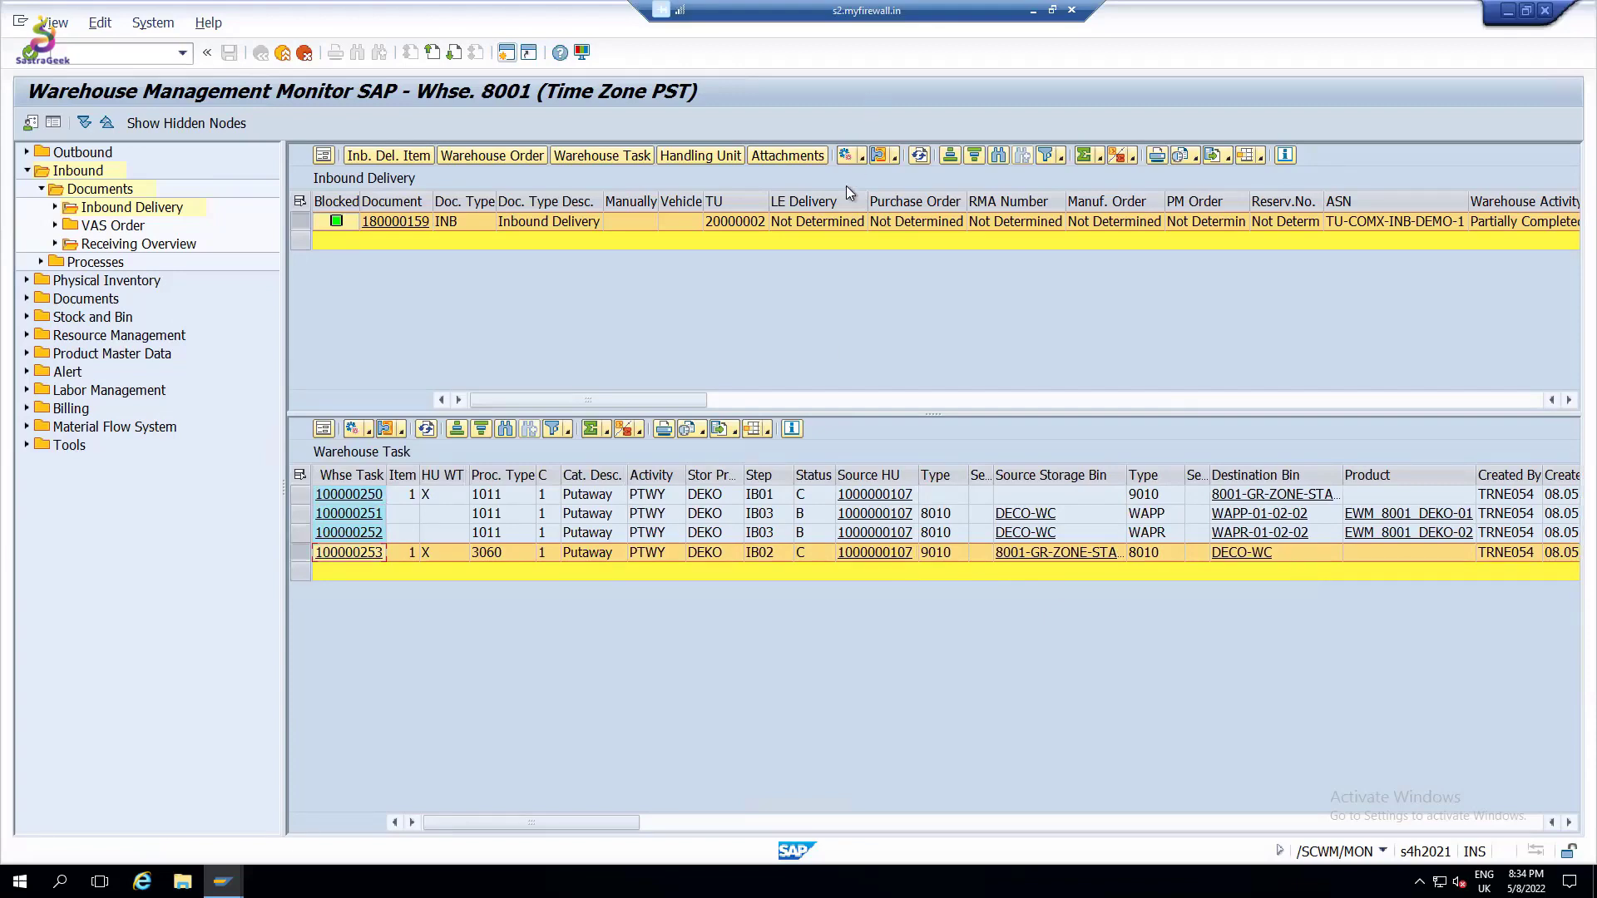
left_click(805, 521)
left_click(808, 532)
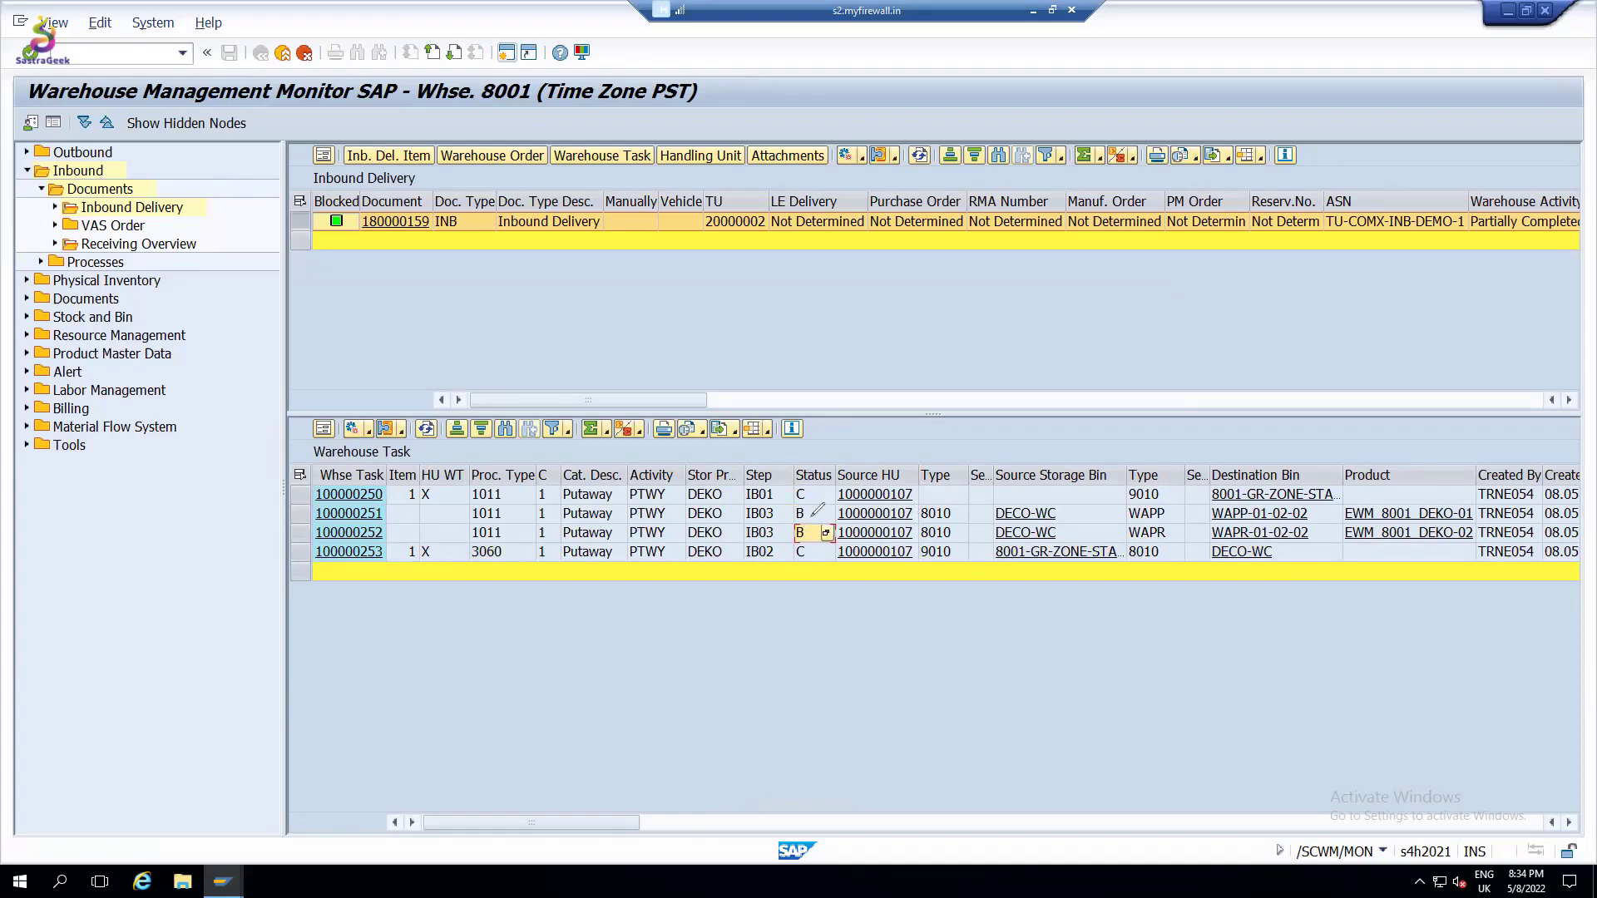
mouse_move(811, 516)
left_mouse_down()
mouse_move(1080, 408)
mouse_move(1204, 499)
mouse_move(1222, 493)
left_mouse_up()
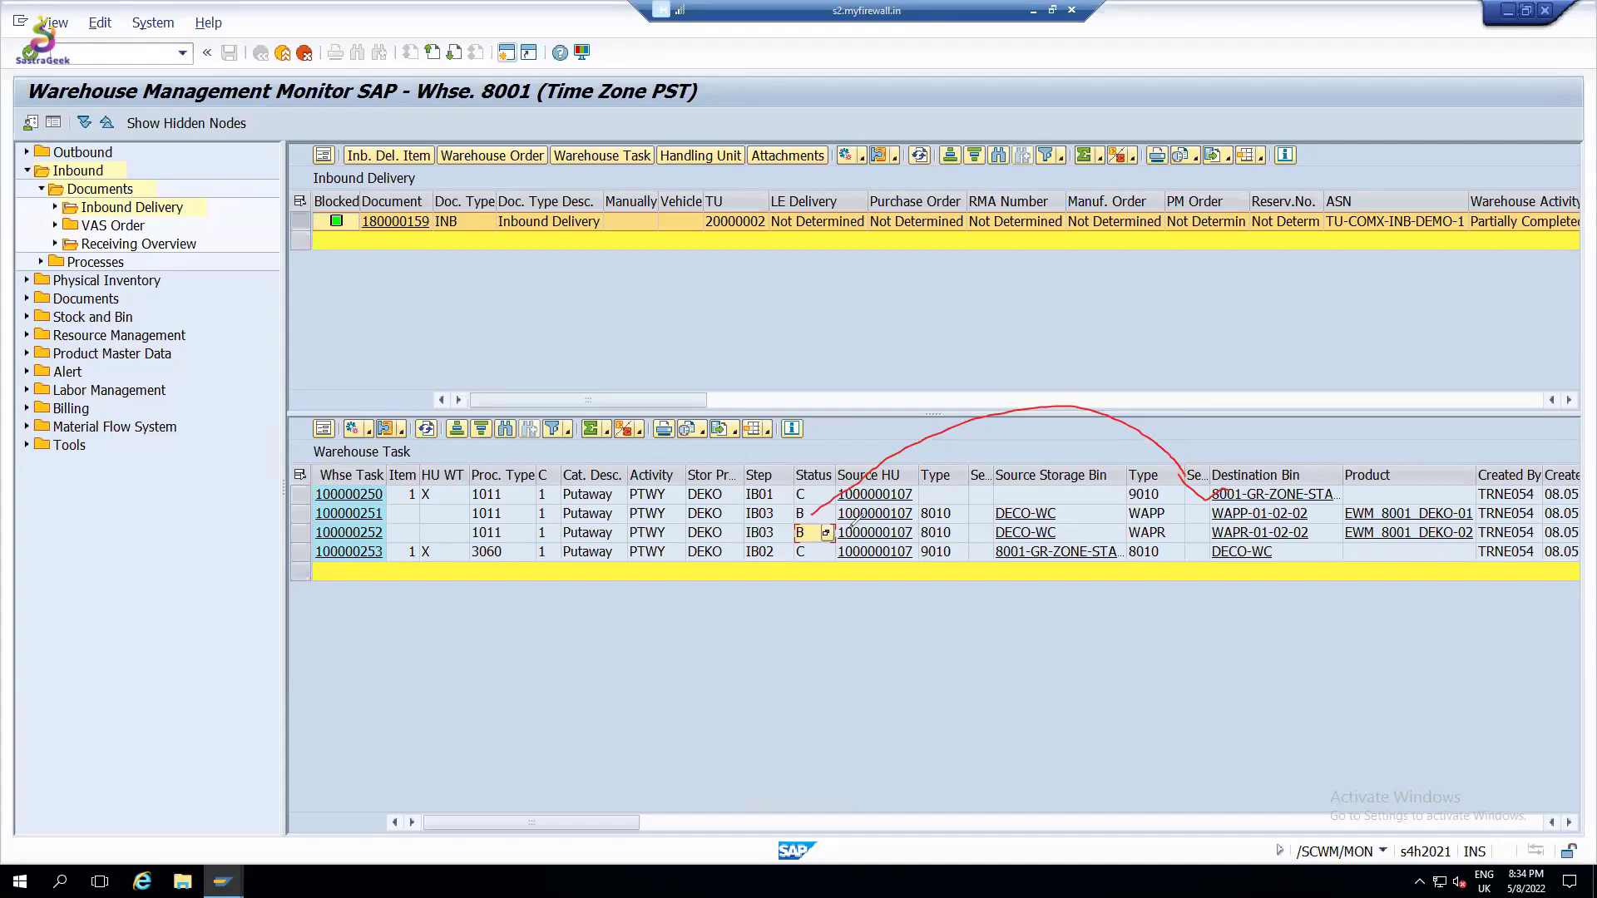
mouse_move(883, 537)
left_mouse_down()
mouse_move(1197, 593)
mouse_move(1291, 547)
left_mouse_up()
mouse_move(1374, 515)
left_mouse_down()
mouse_move(1309, 514)
mouse_move(1323, 579)
left_mouse_up()
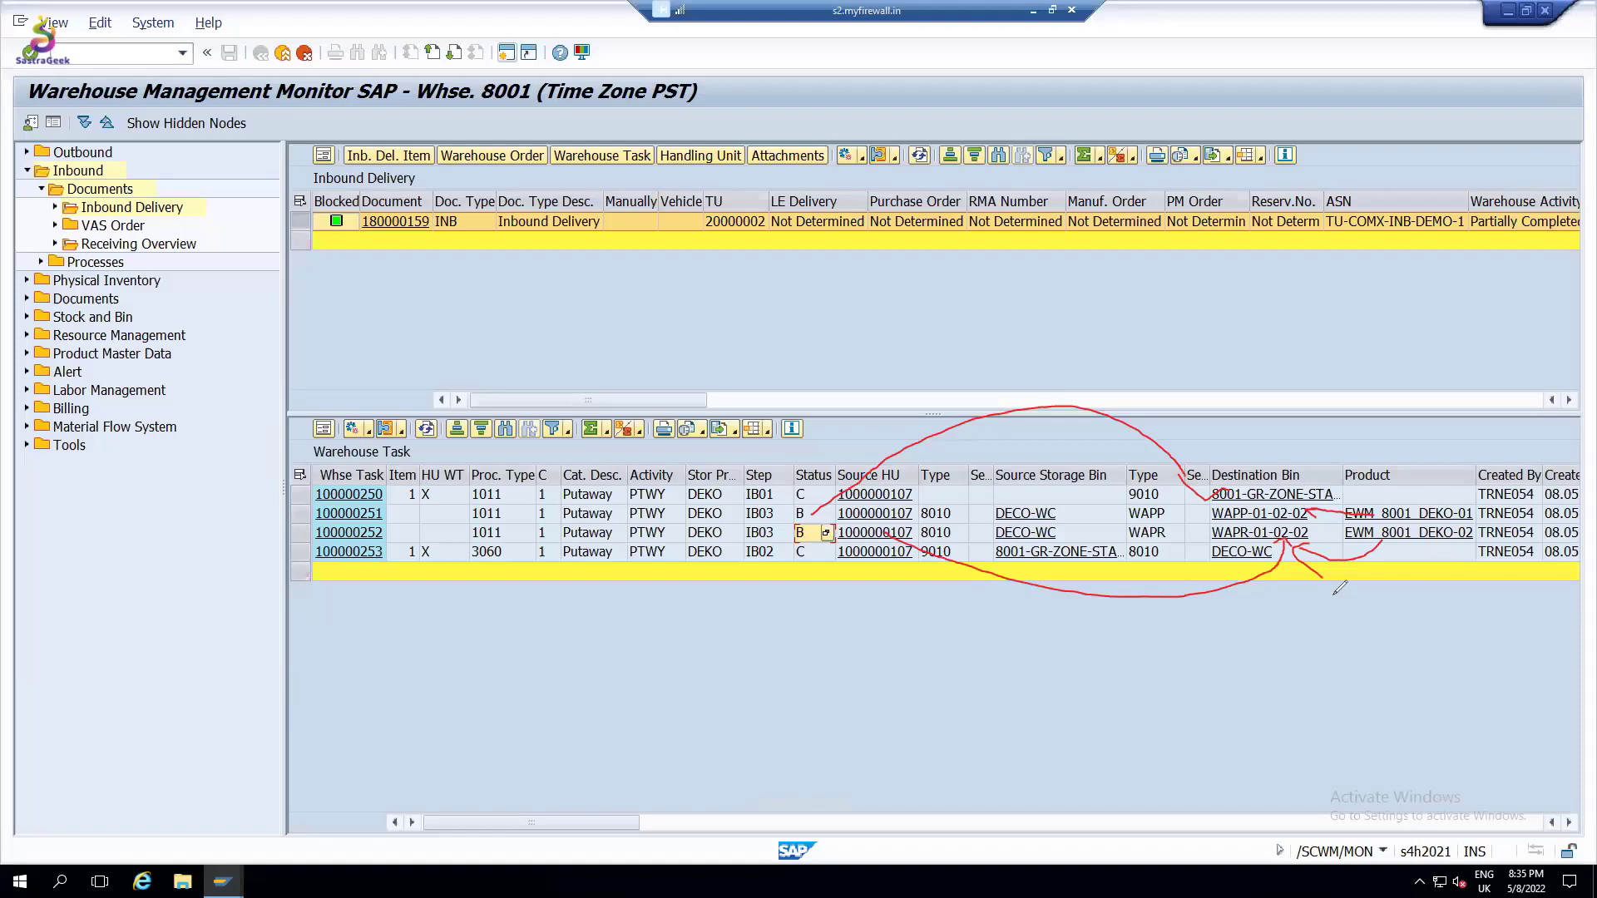
key("e")
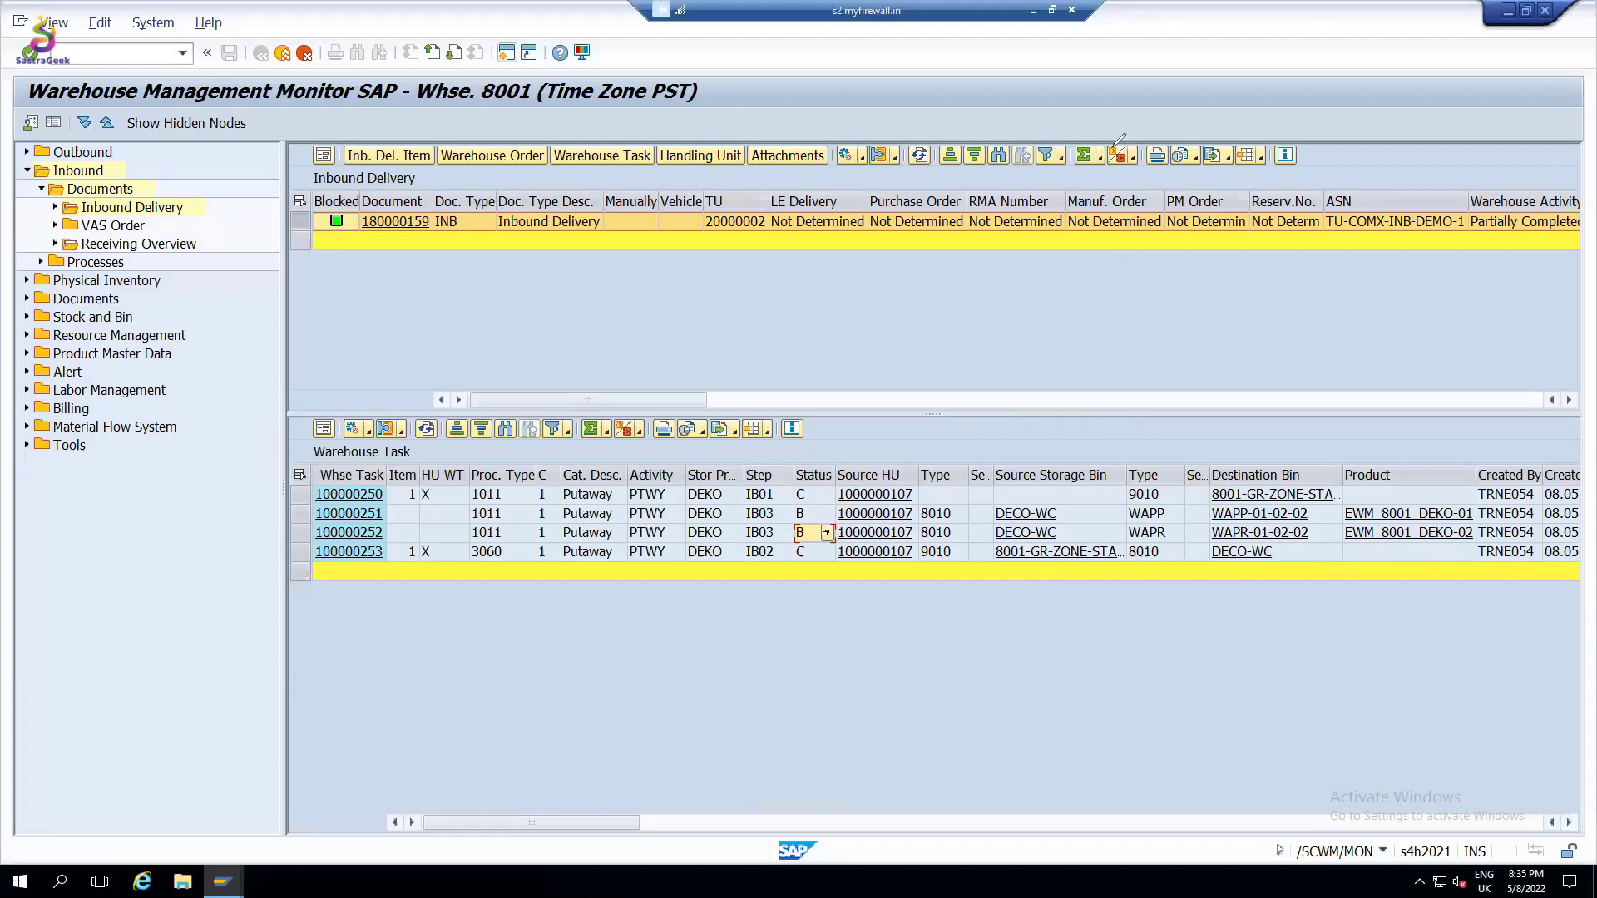
left_click(804, 551)
Step: Switch to the /SCWM/RFUI session, return to its main menu and bring up the Deconsolidation options of the Inbound Processes
mouse_move(221, 881)
mouse_move(790, 836)
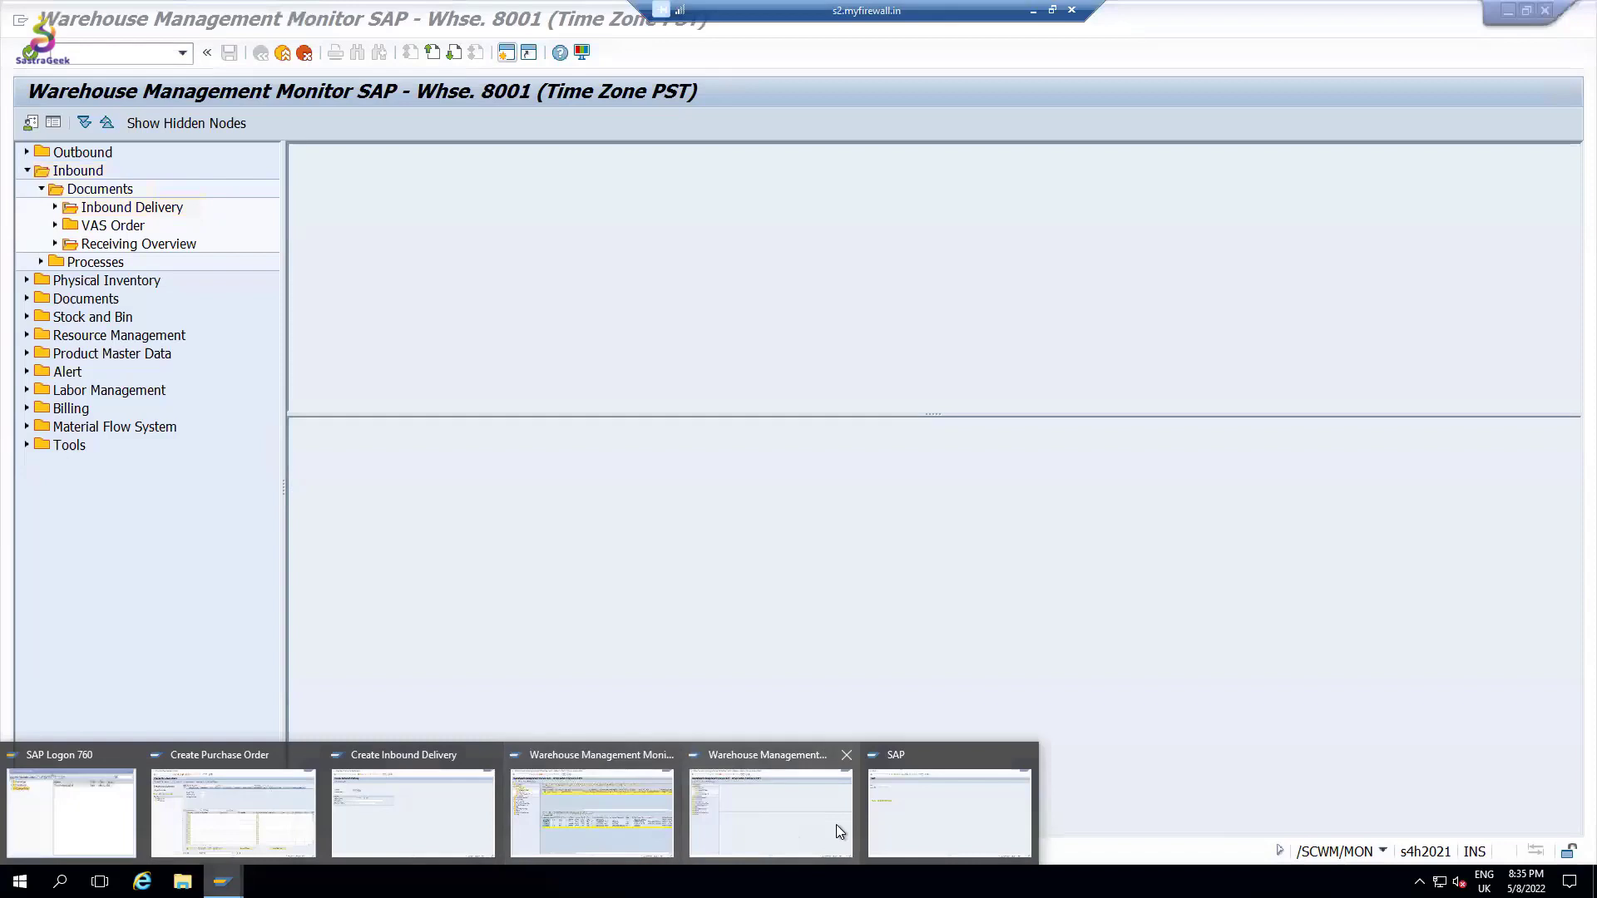
left_click(906, 811)
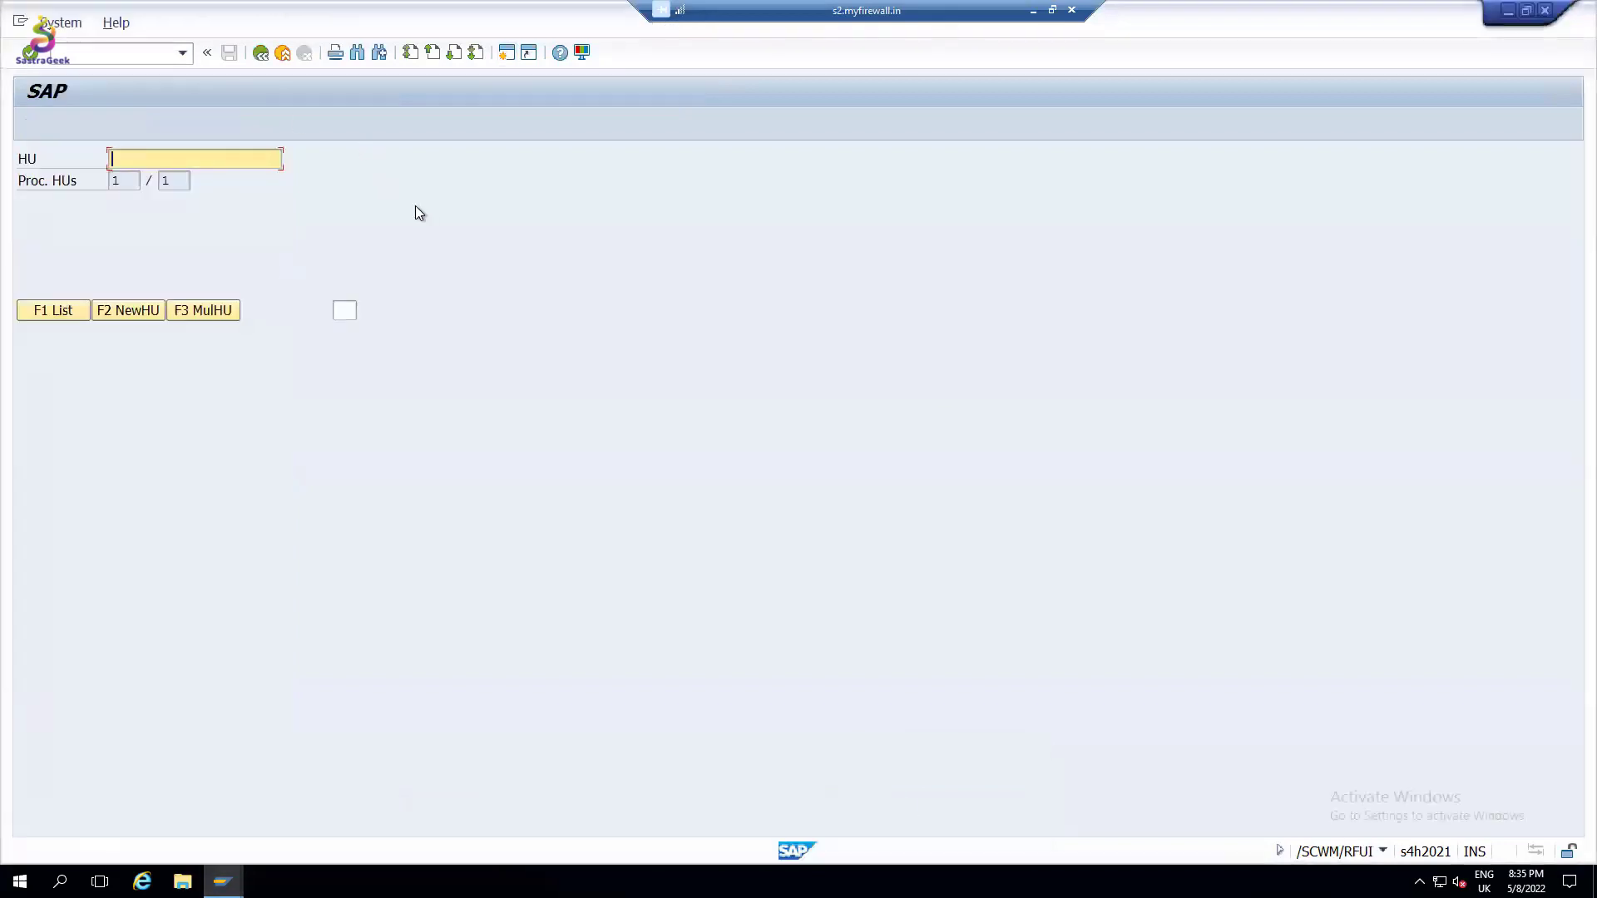
key("F7")
key("F7")
key("F7")
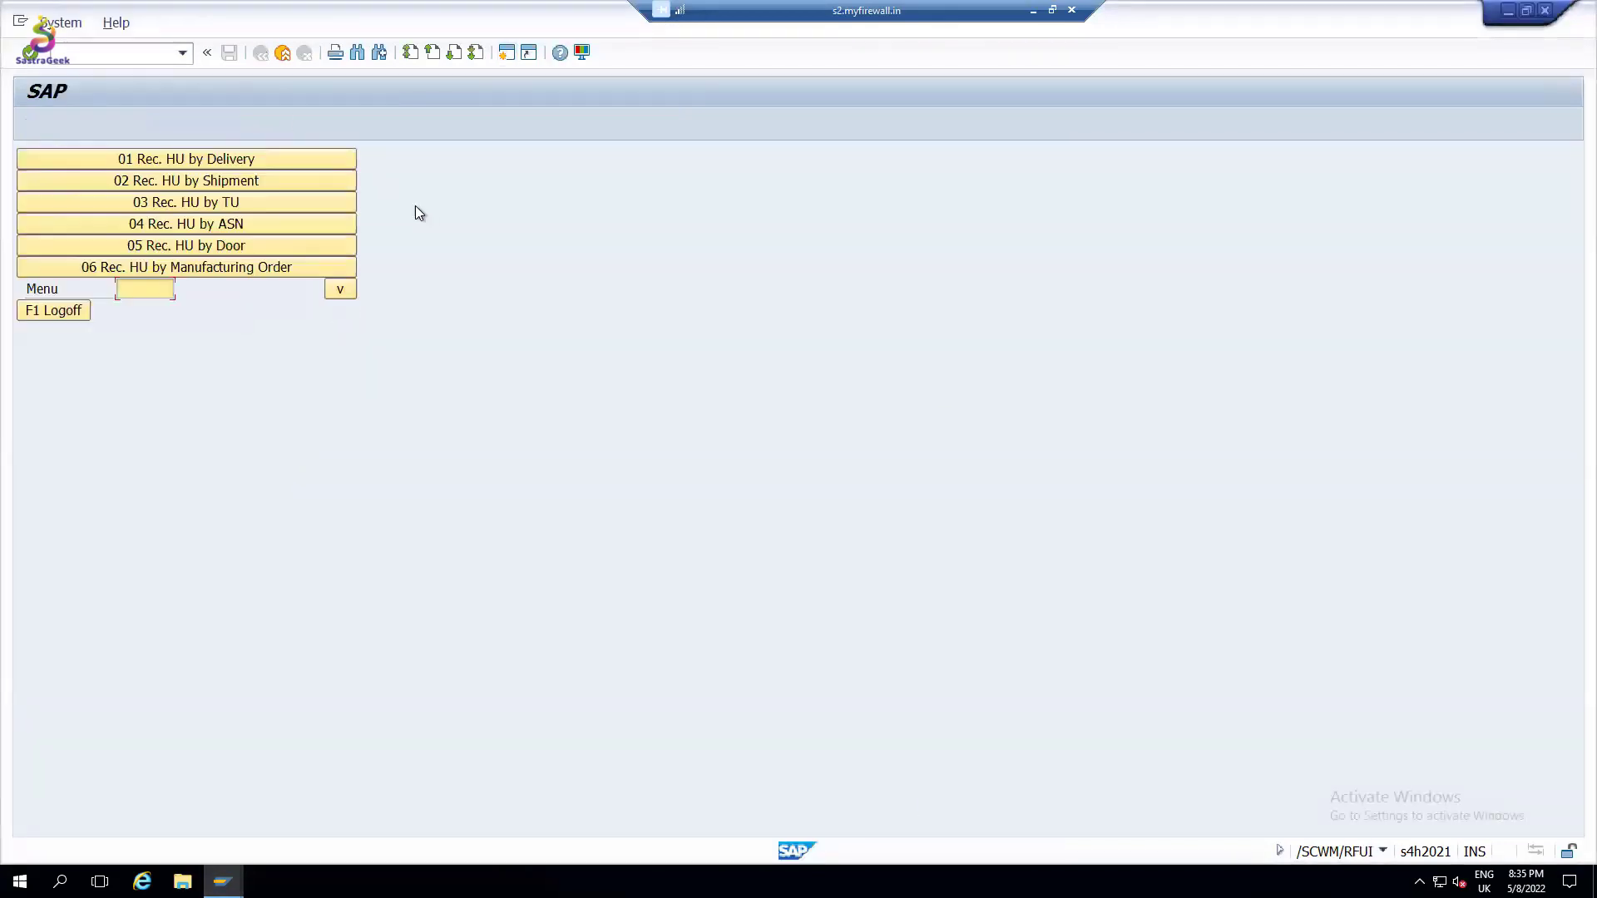
key("F7")
key("F7")
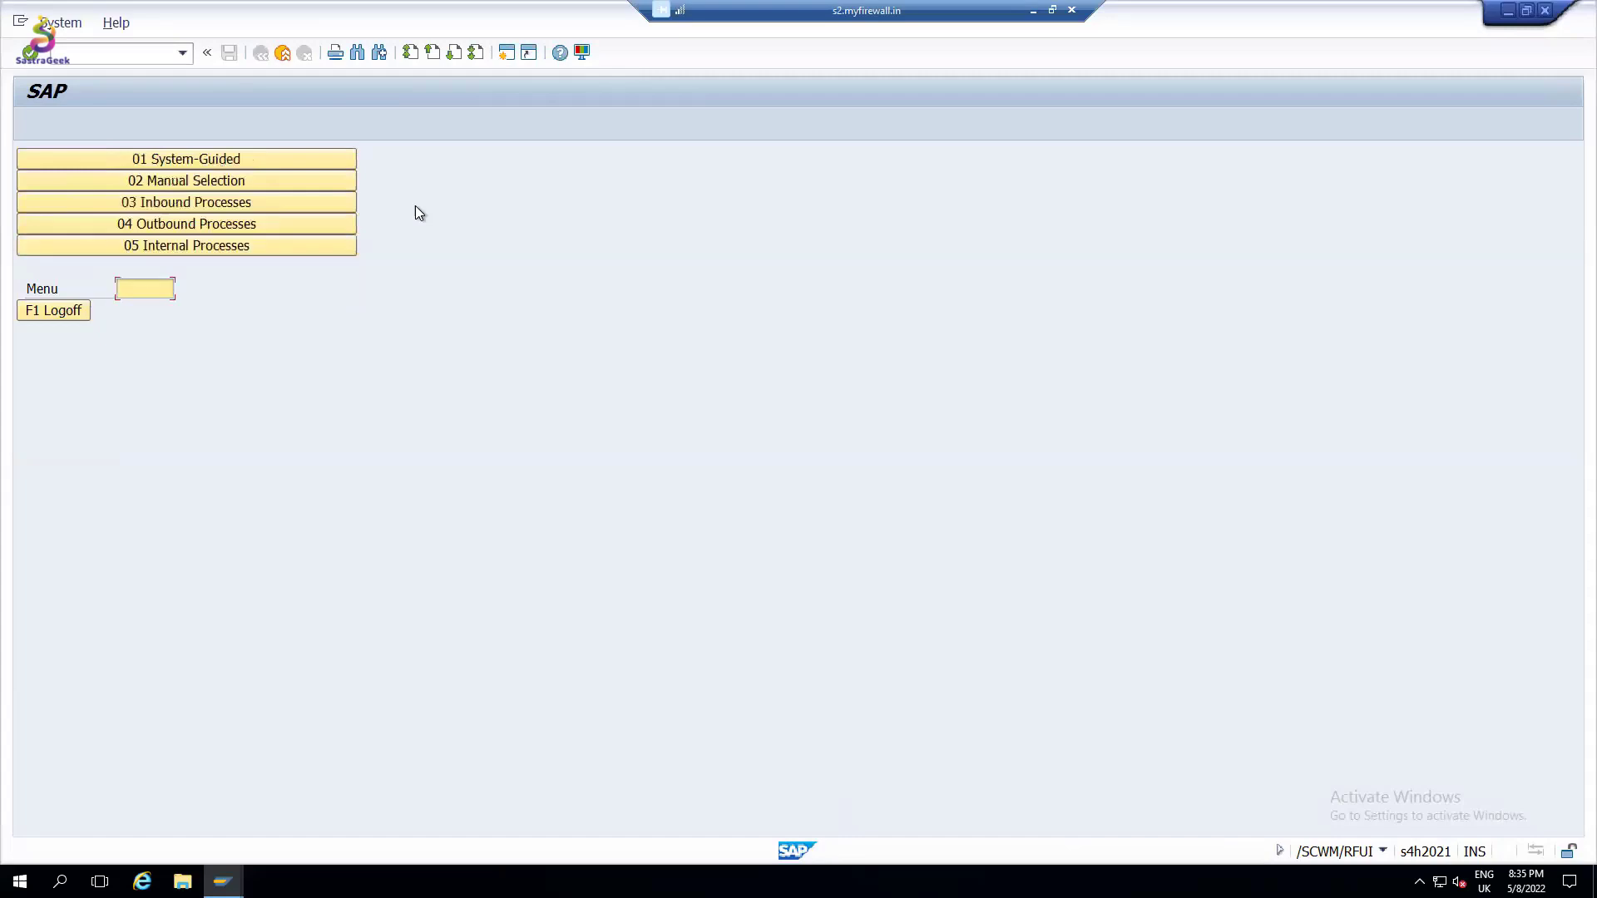
left_click(229, 202)
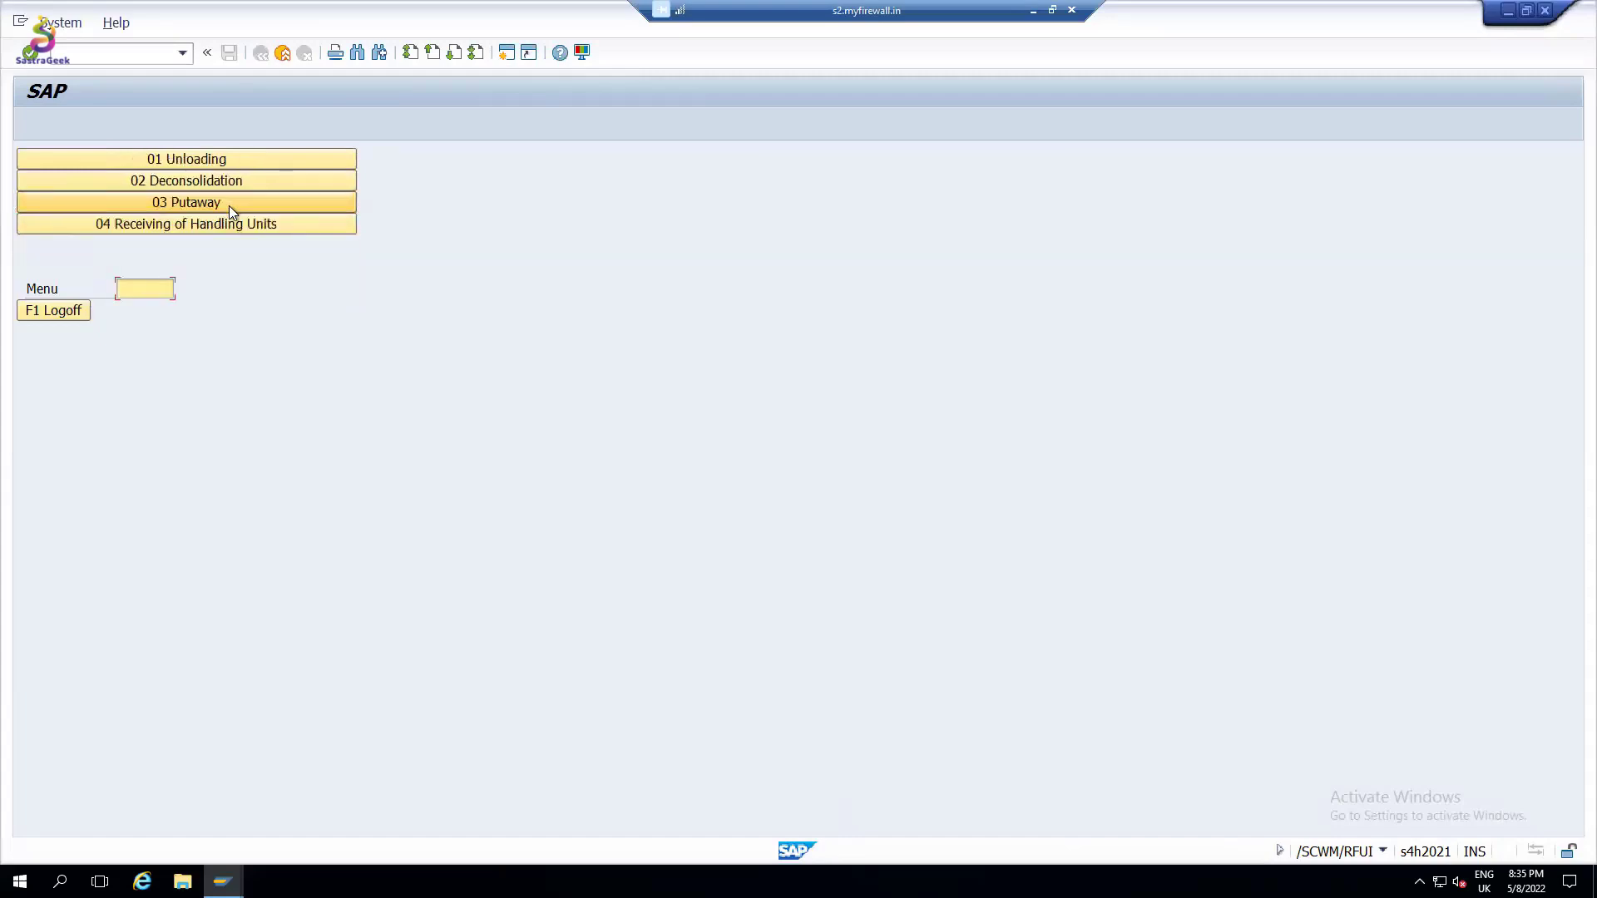
left_click(219, 181)
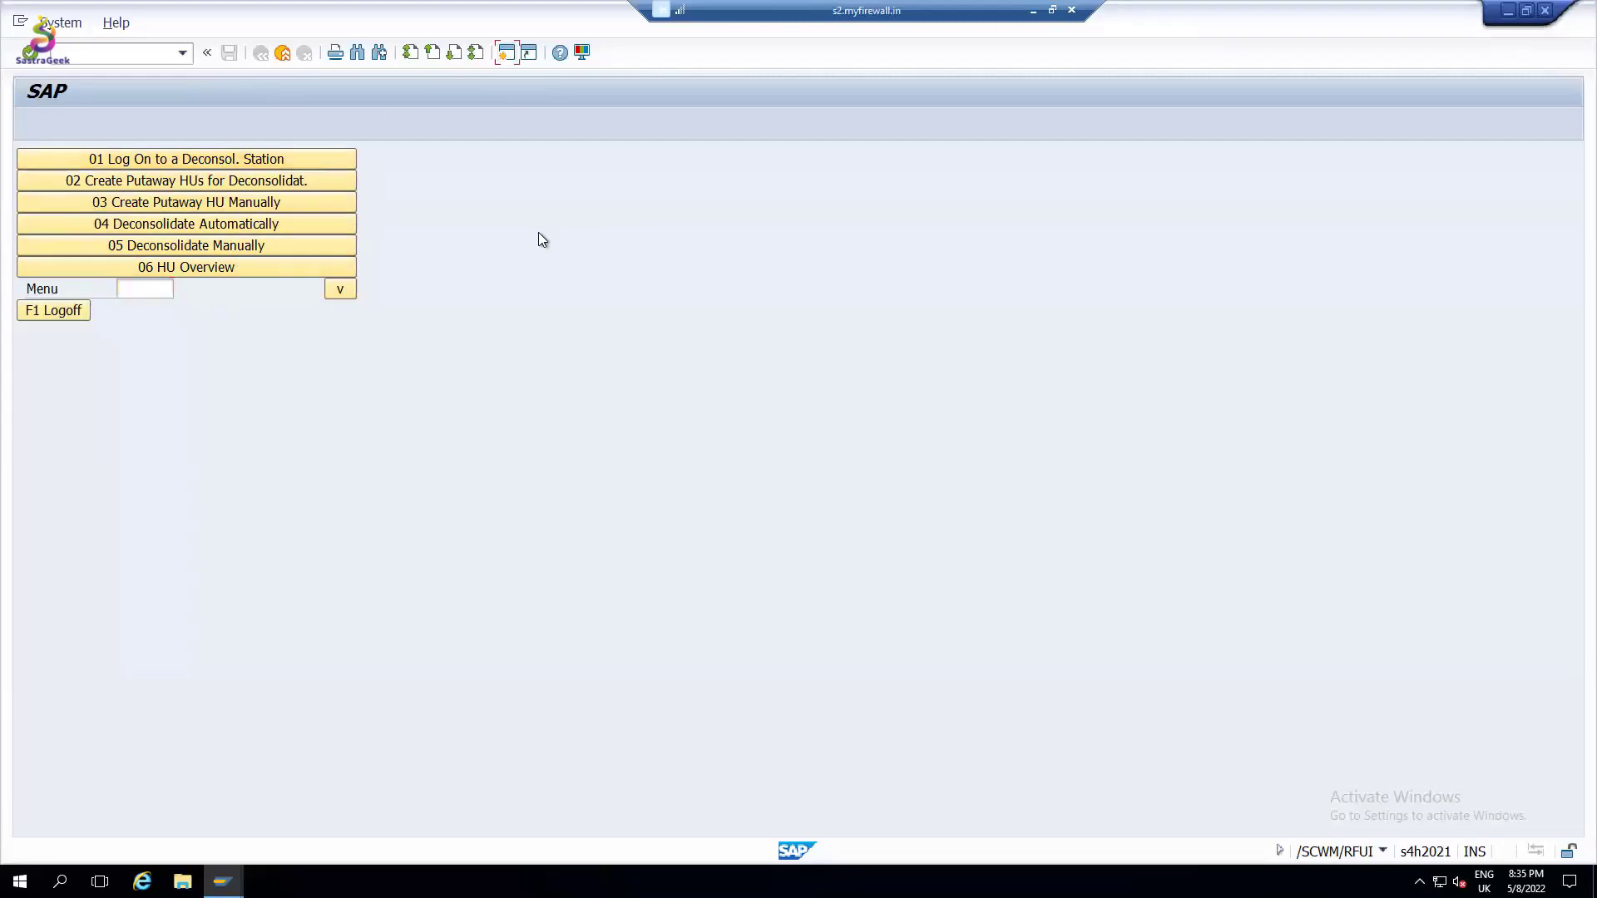
Step: Start the deconsolidation work center in a new SAP session with transaction /n/scwm/dcons
key("Return")
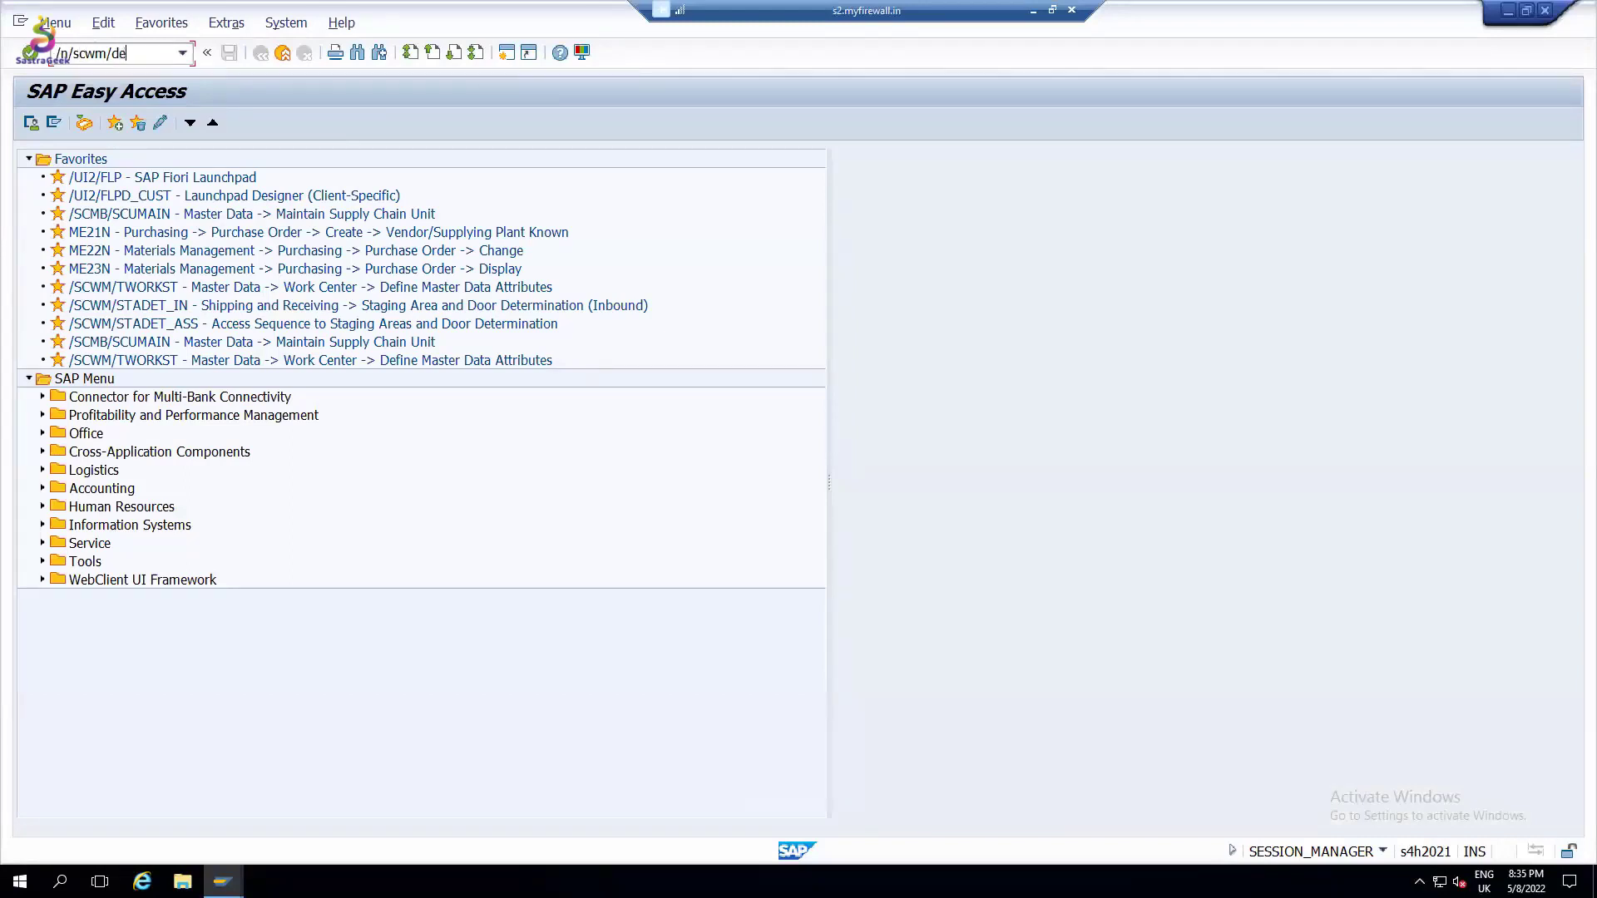
key("BackSpace")
type("cos")
key("Return")
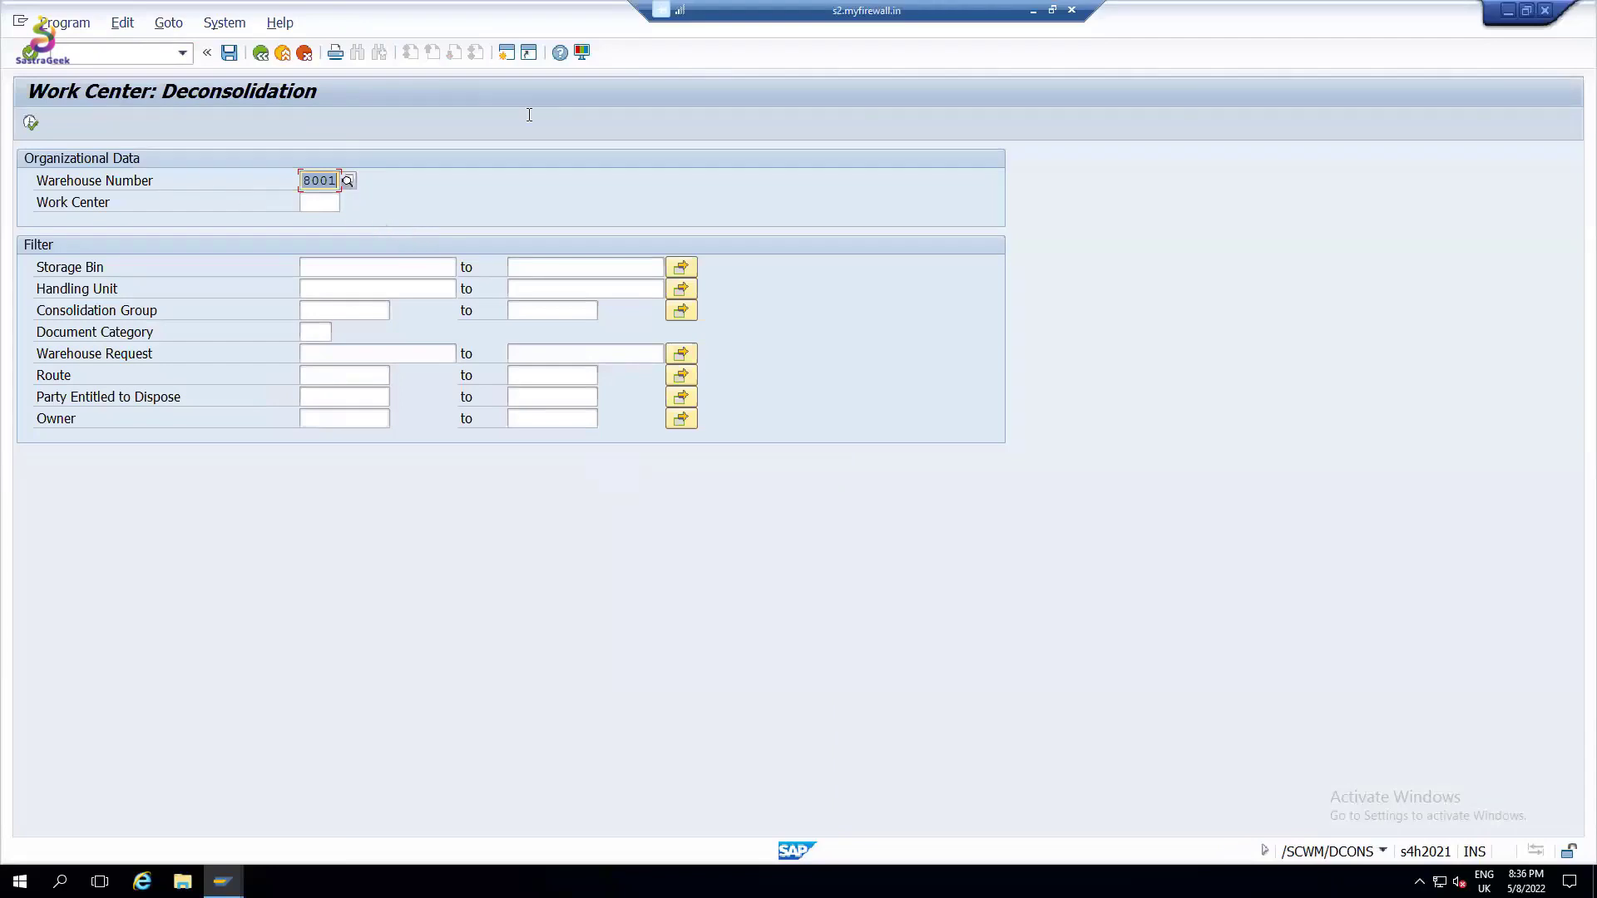
Step: Choose work center DECO for warehouse number 8001 in the organizational data
left_click_drag(366, 175, 413, 165)
left_click_drag(310, 225, 354, 223)
left_click(331, 203)
left_click(347, 203)
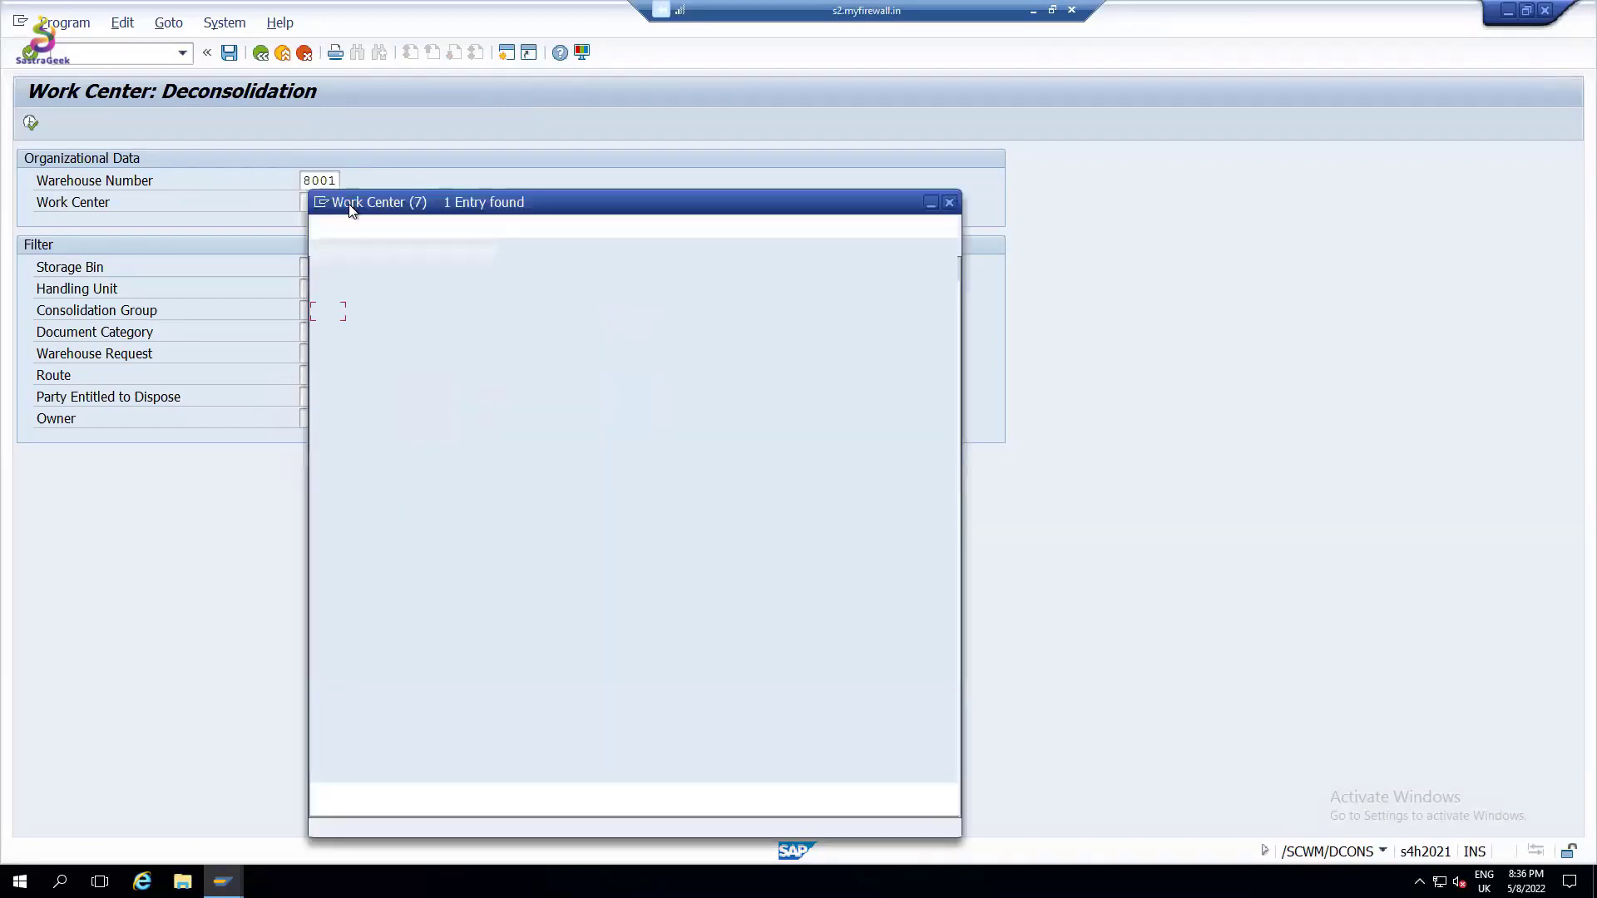
double_click(361, 313)
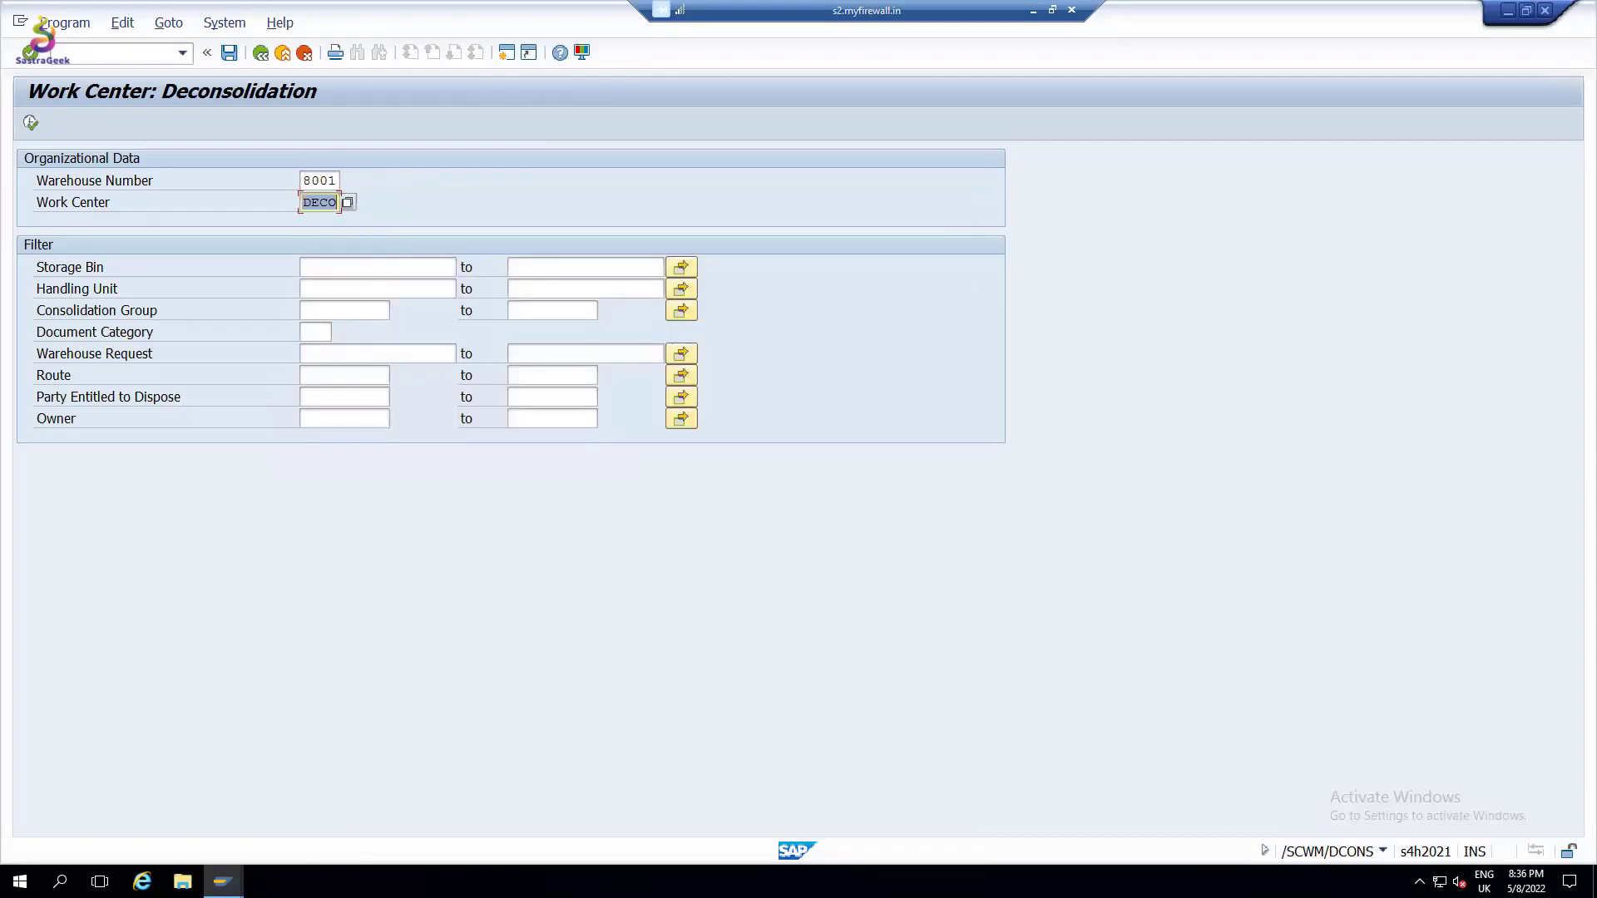
left_click(222, 881)
left_click(612, 826)
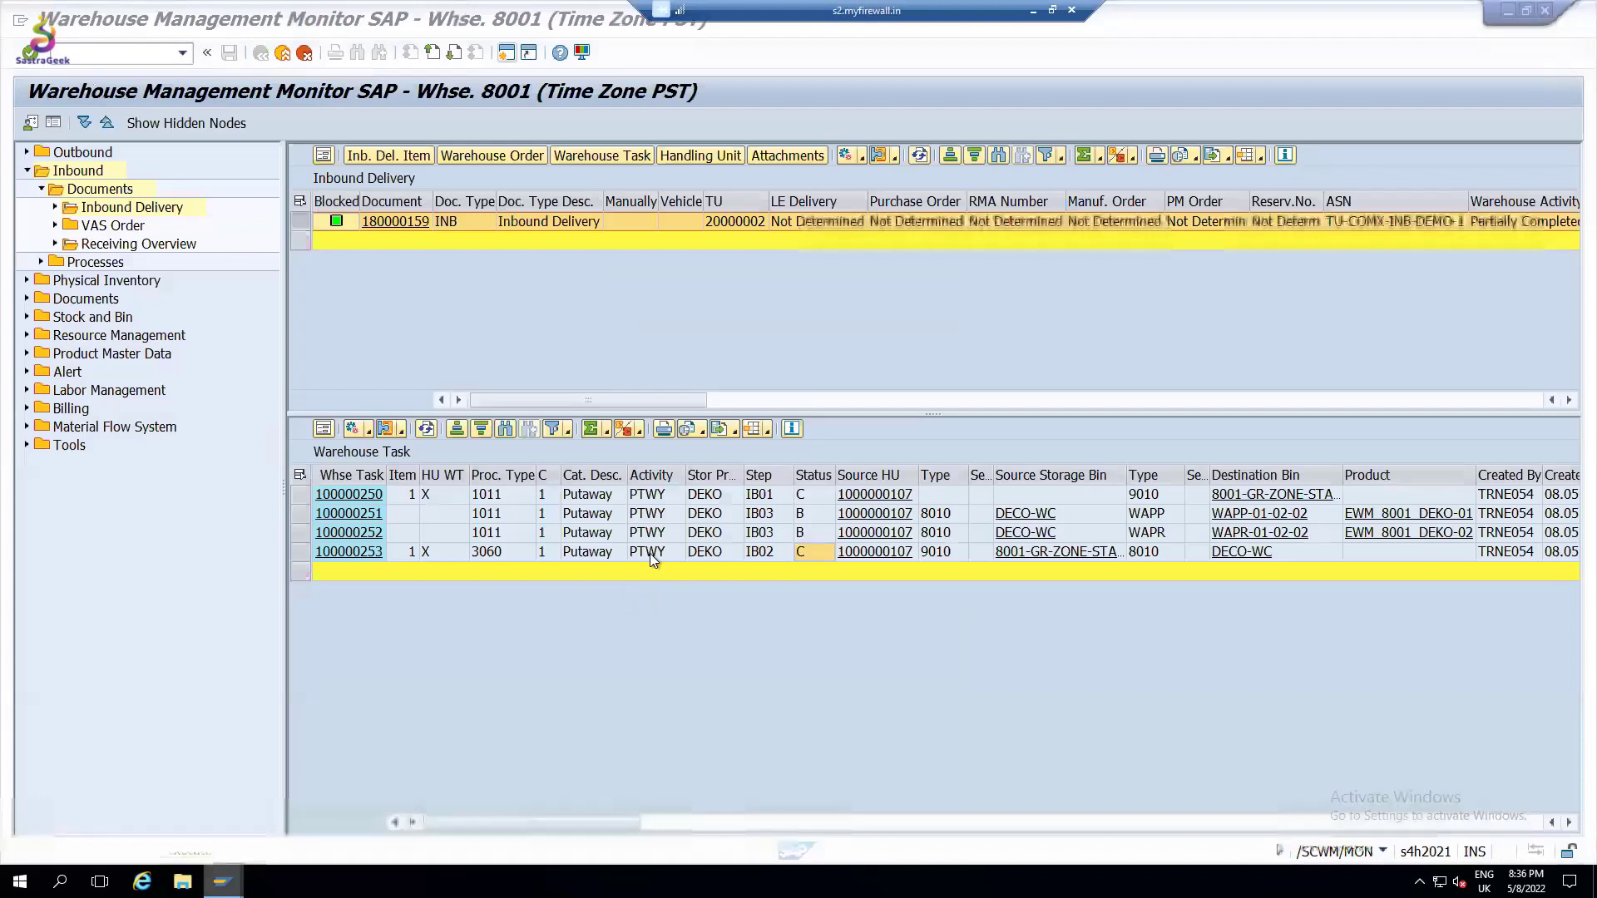
right_click(892, 553)
left_click(921, 565)
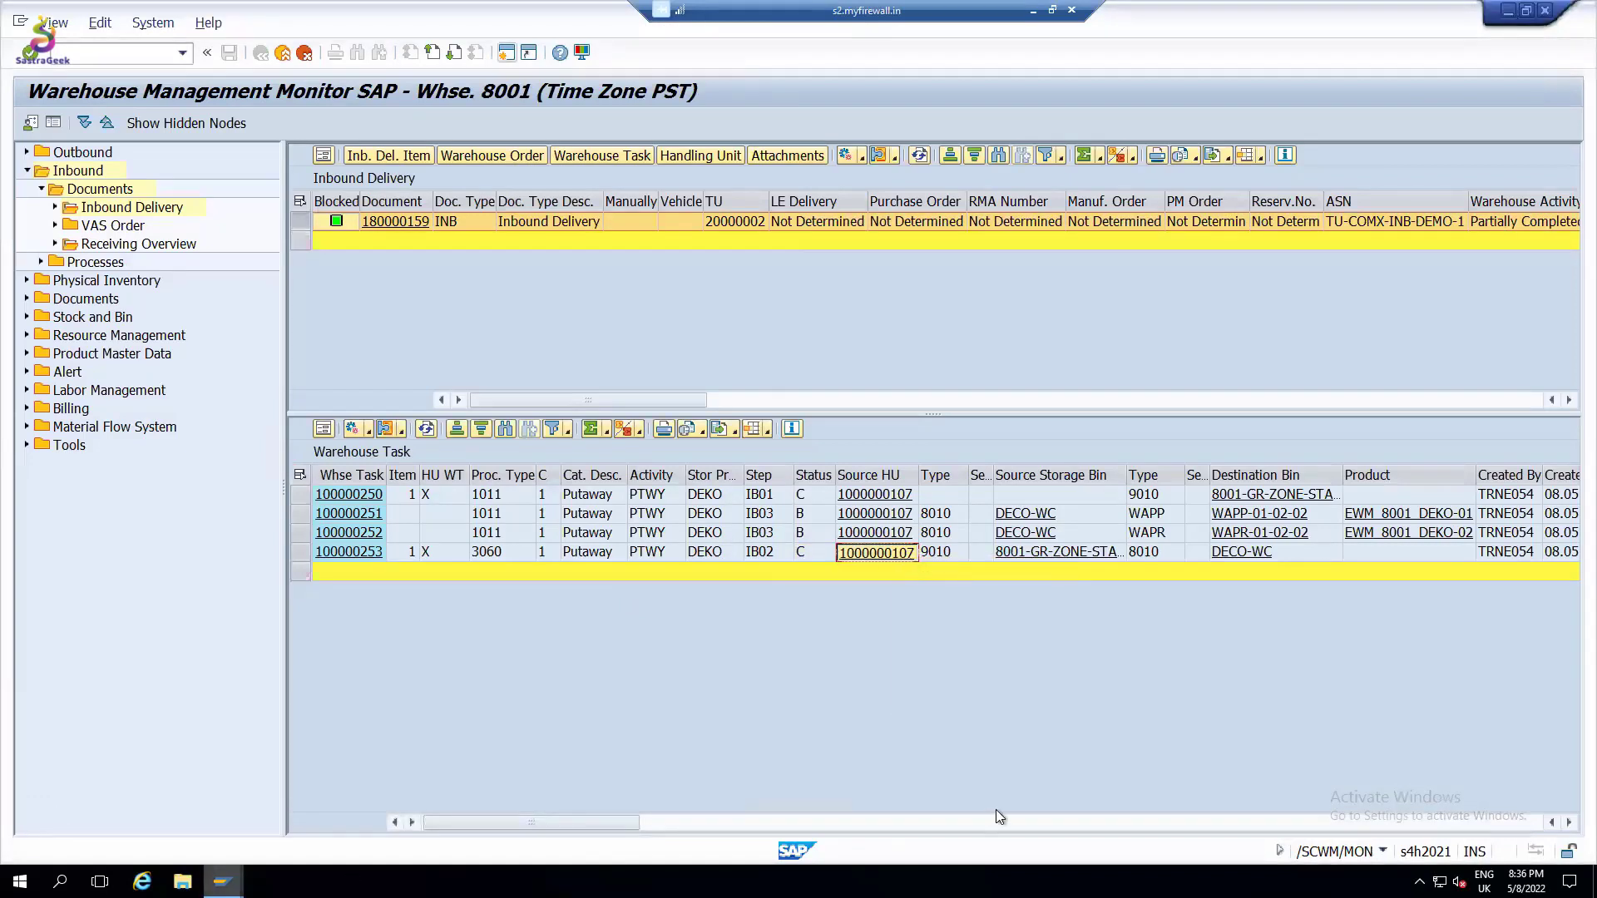
left_click(221, 881)
left_click(1106, 814)
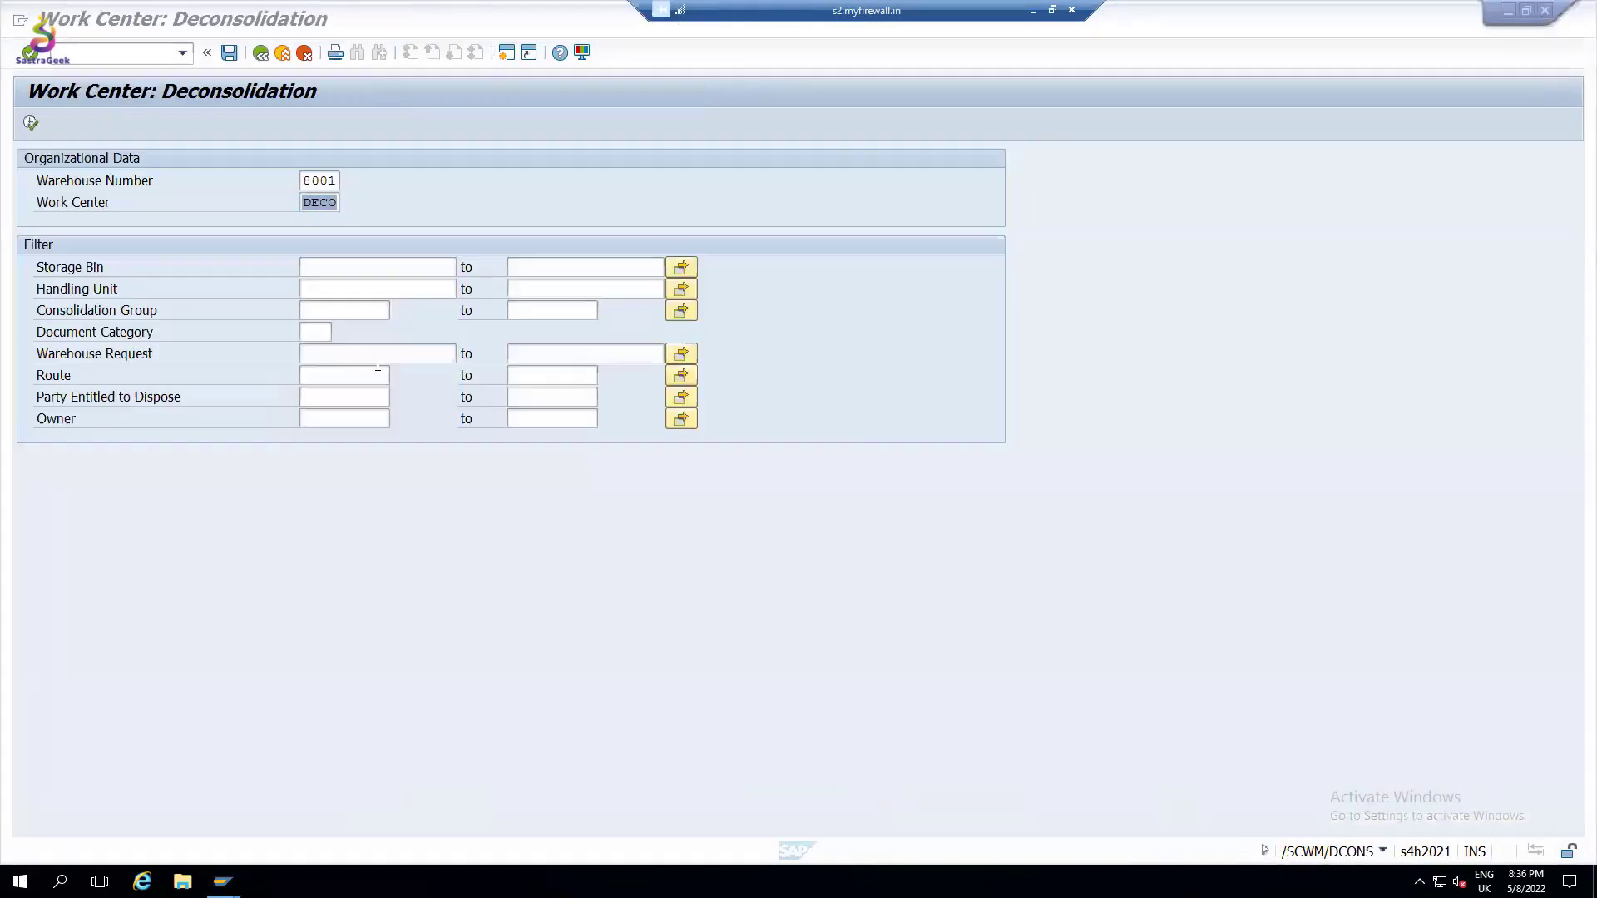
left_click(344, 291)
key("ctrl+v")
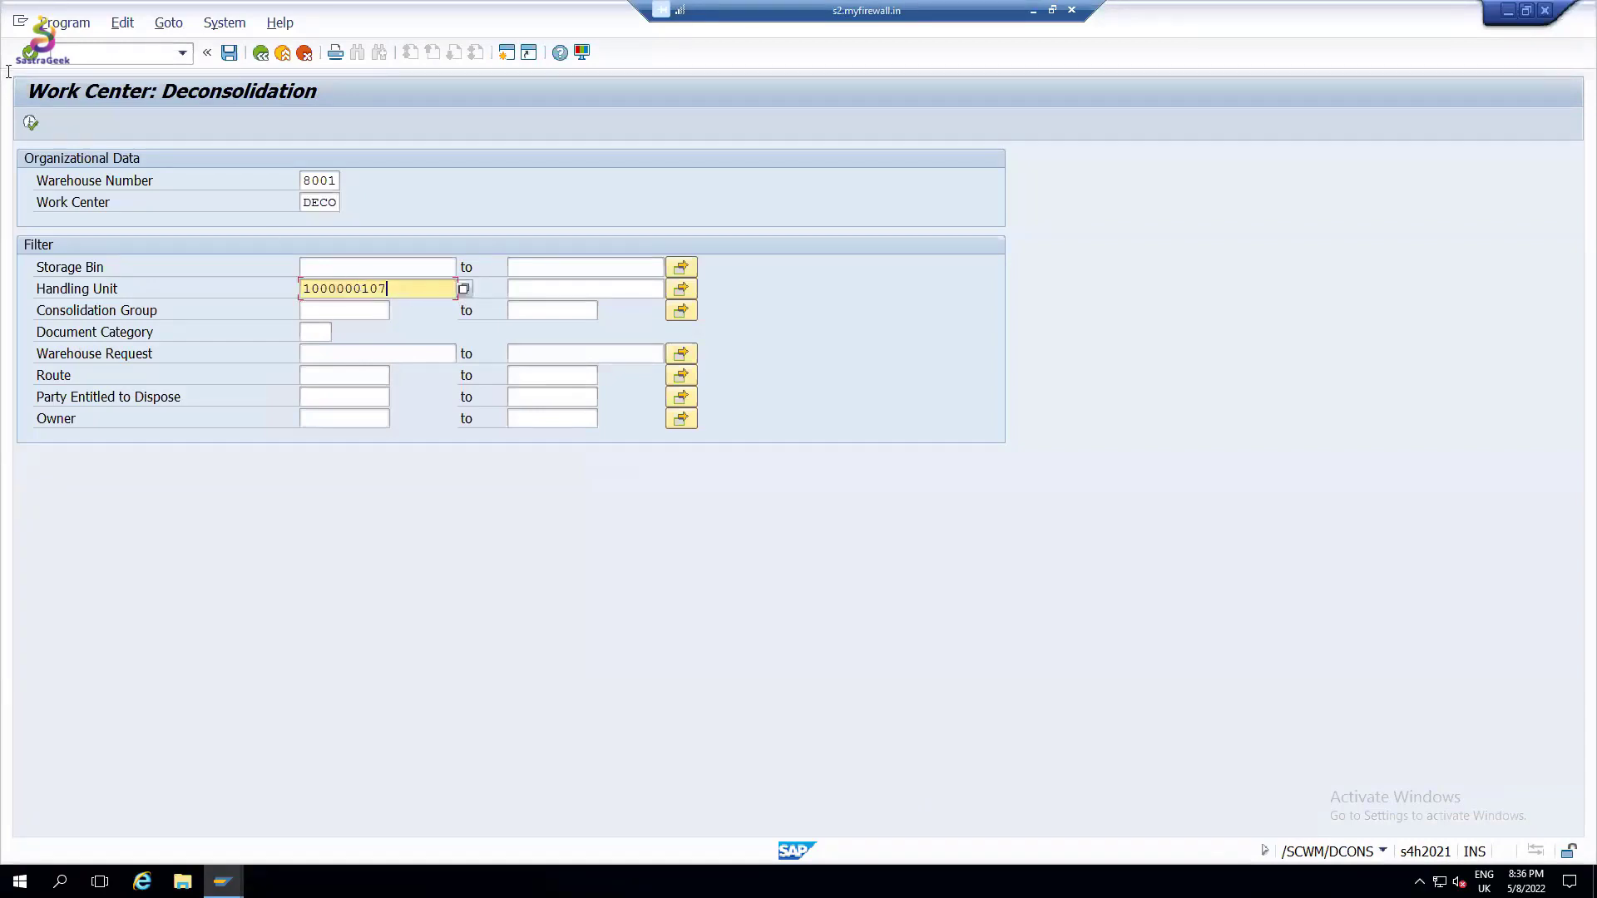
left_click(31, 123)
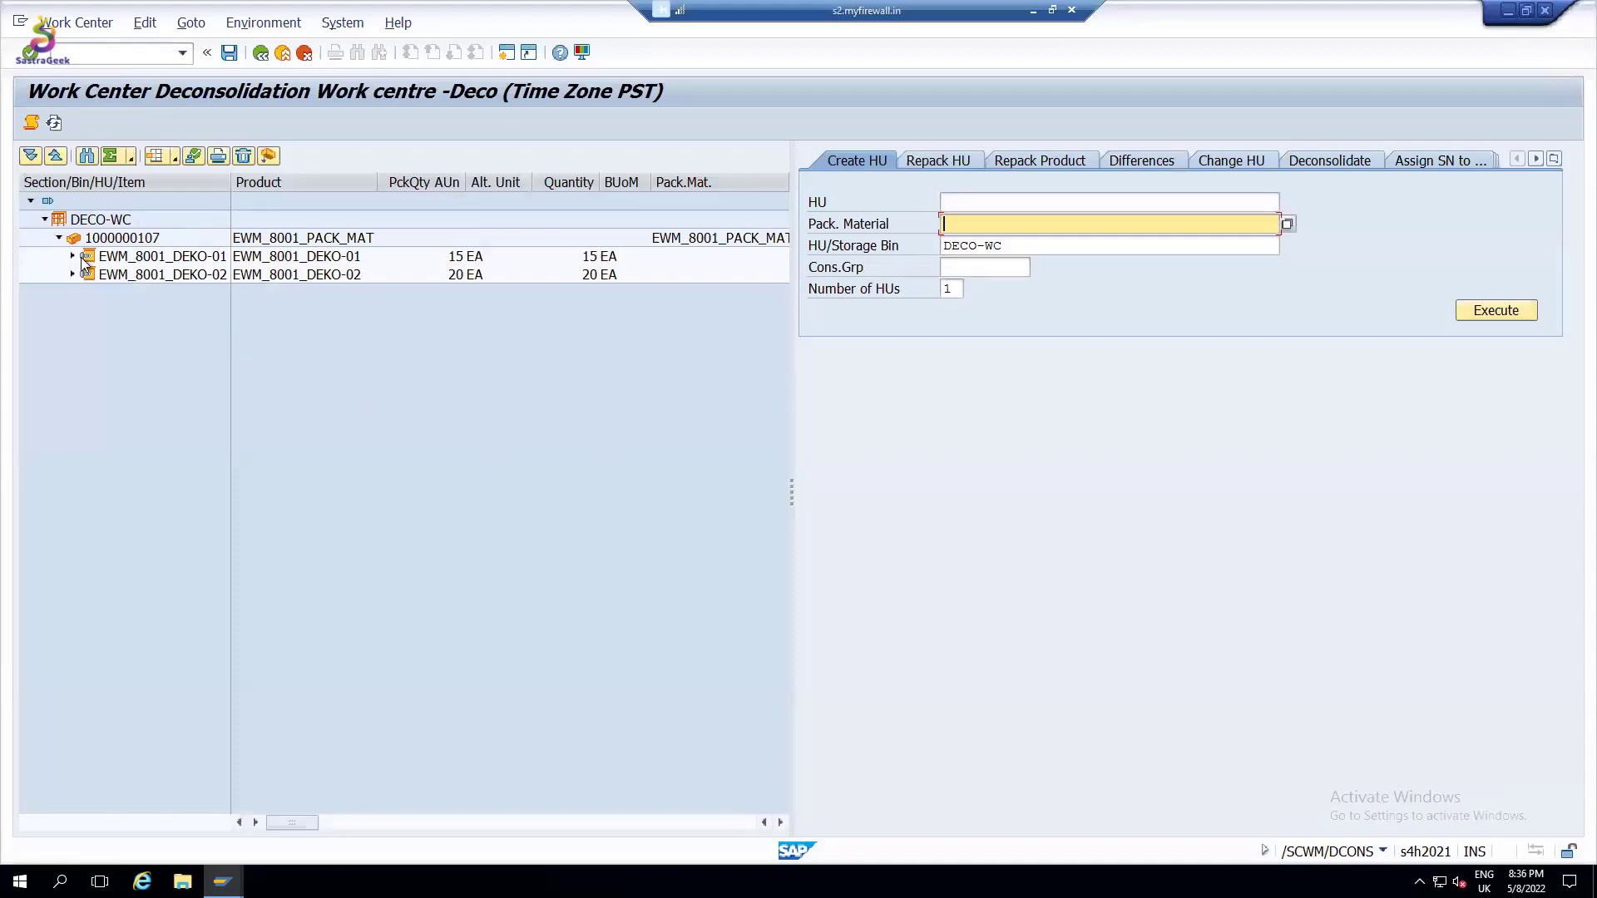
left_click(158, 257)
left_click(158, 275)
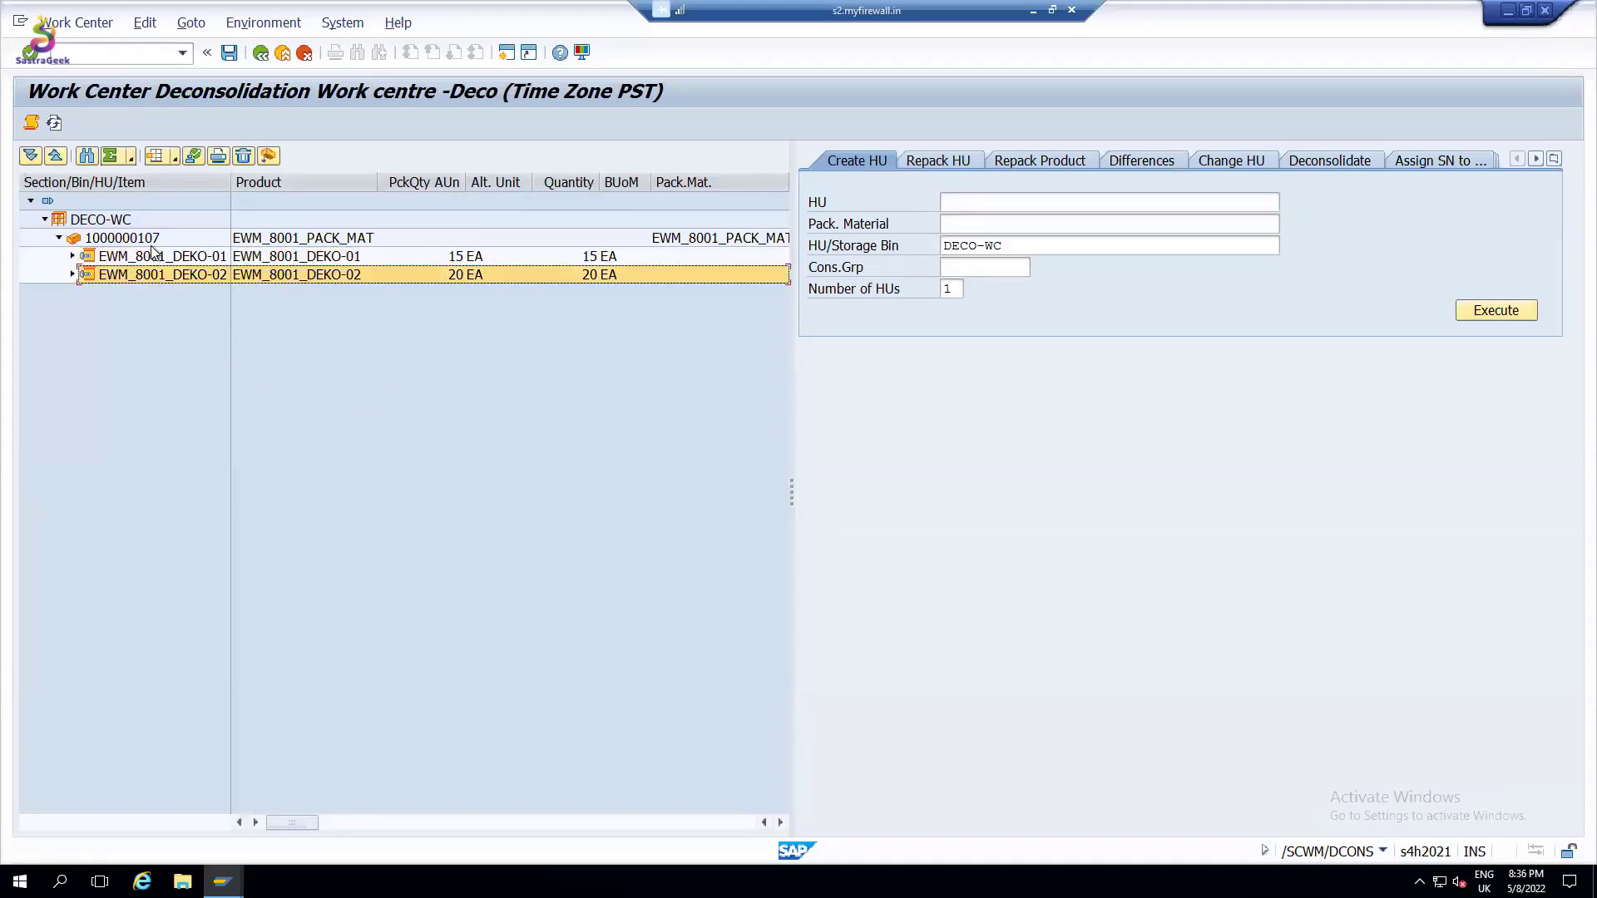
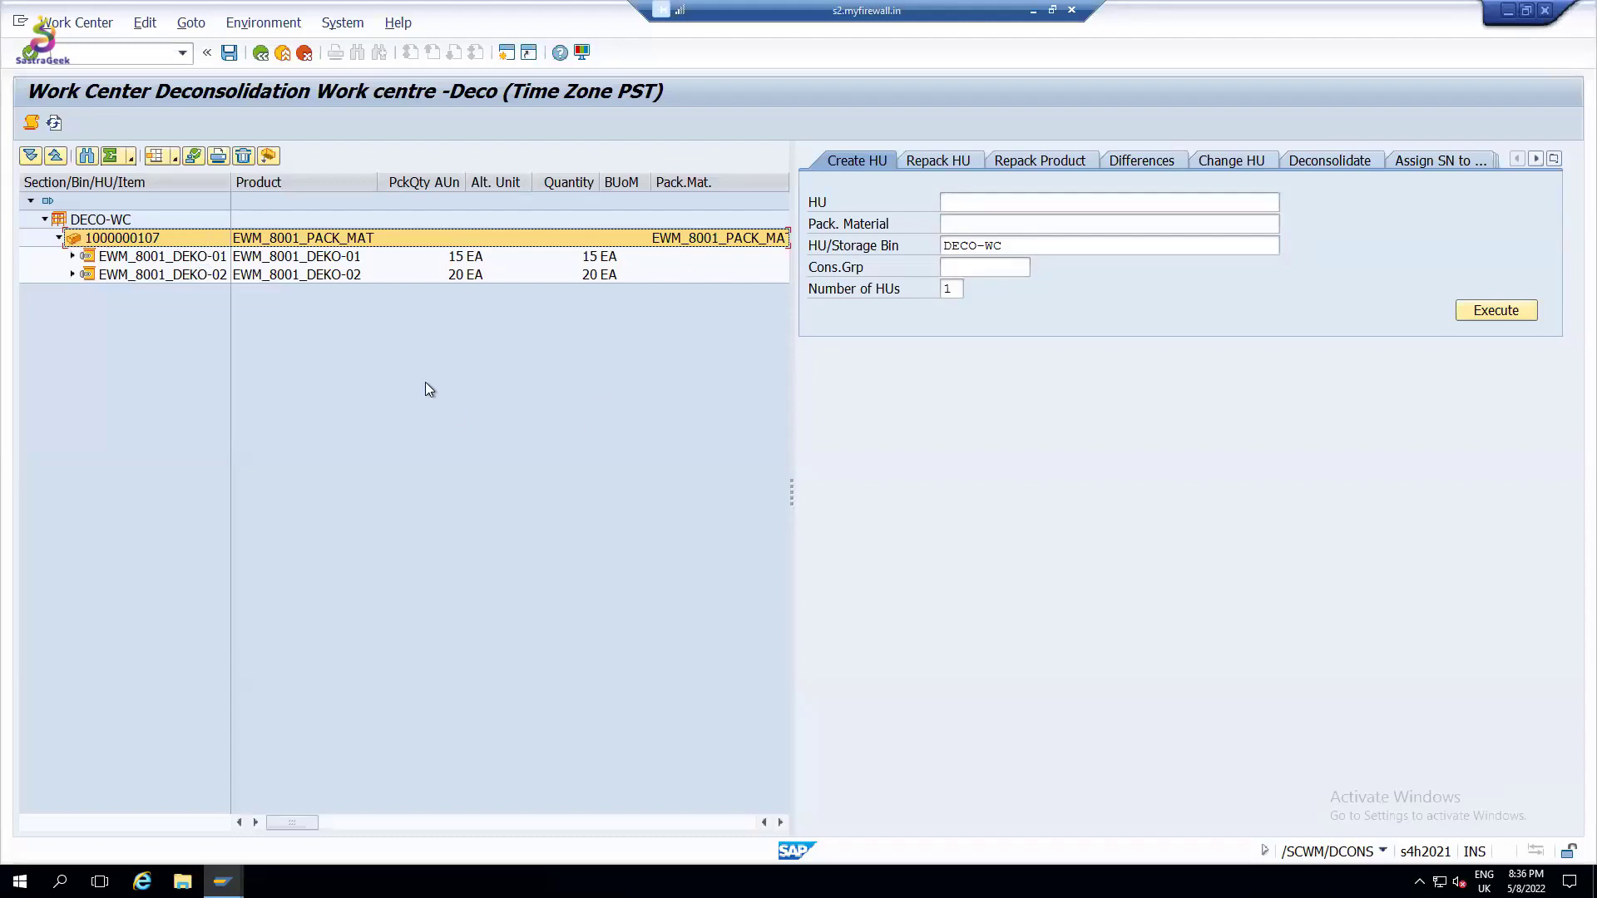
left_click(1354, 160)
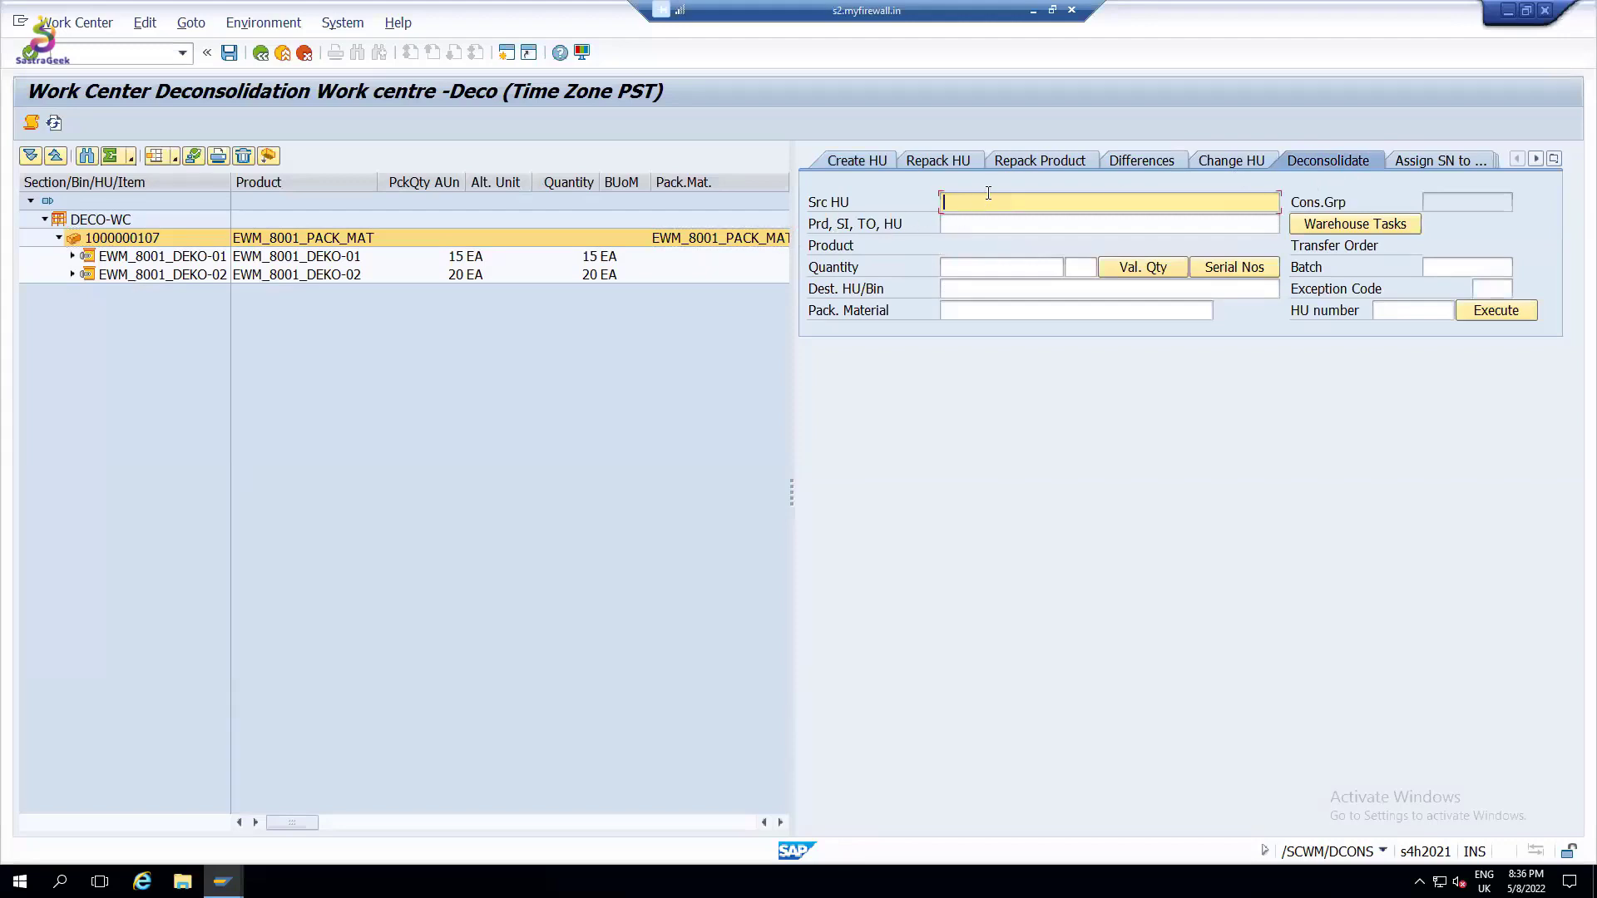
key("ctrl+v")
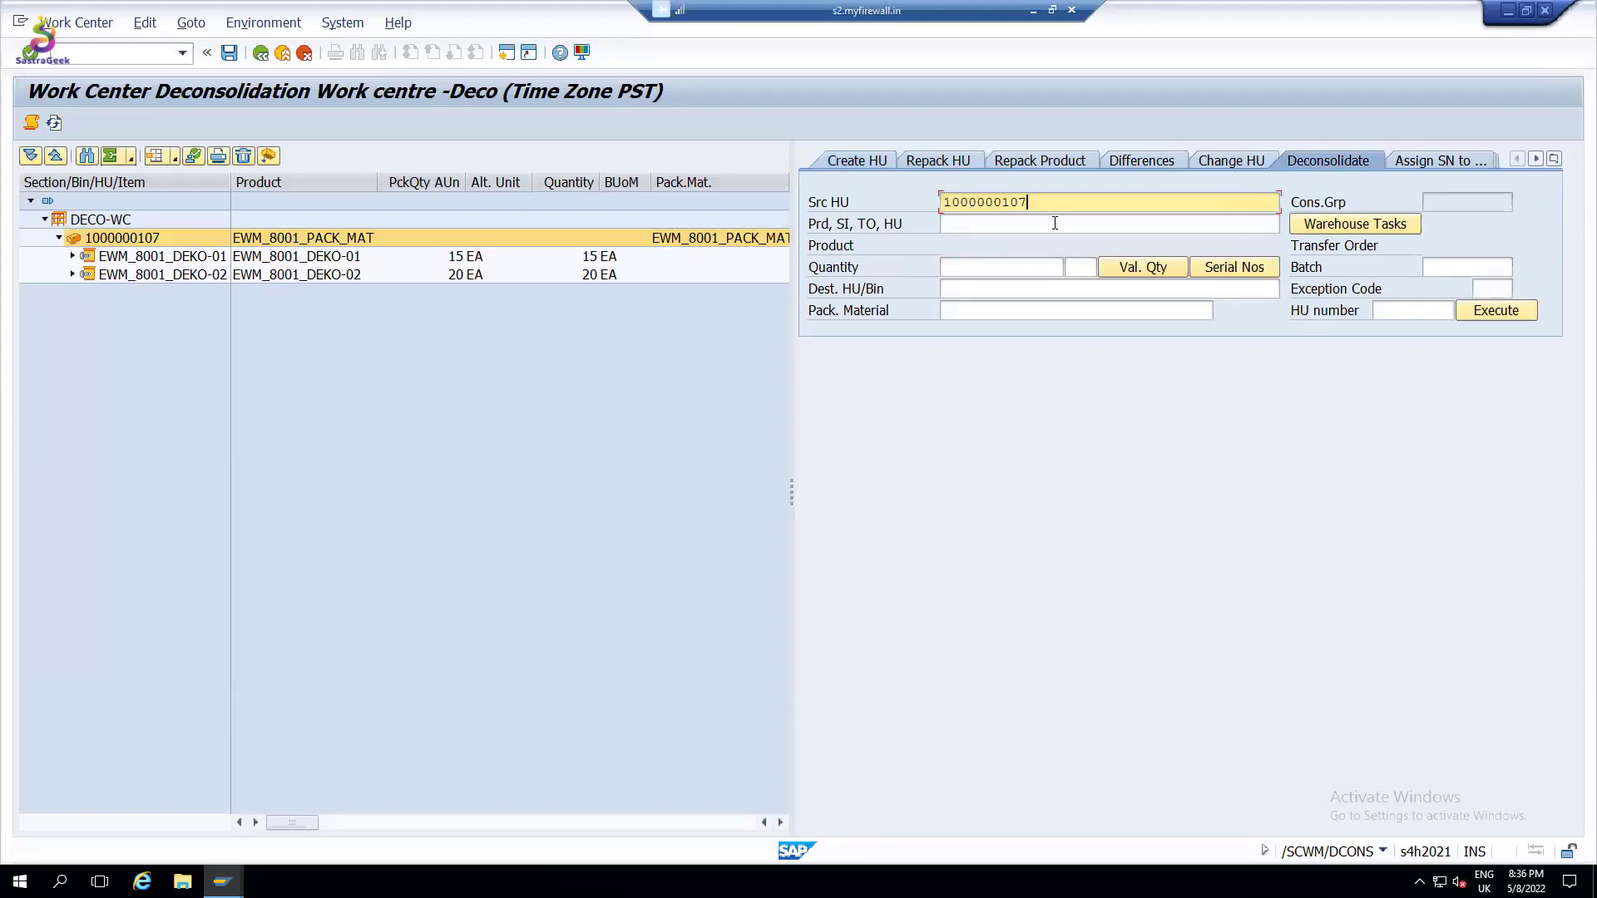
left_click(1355, 224)
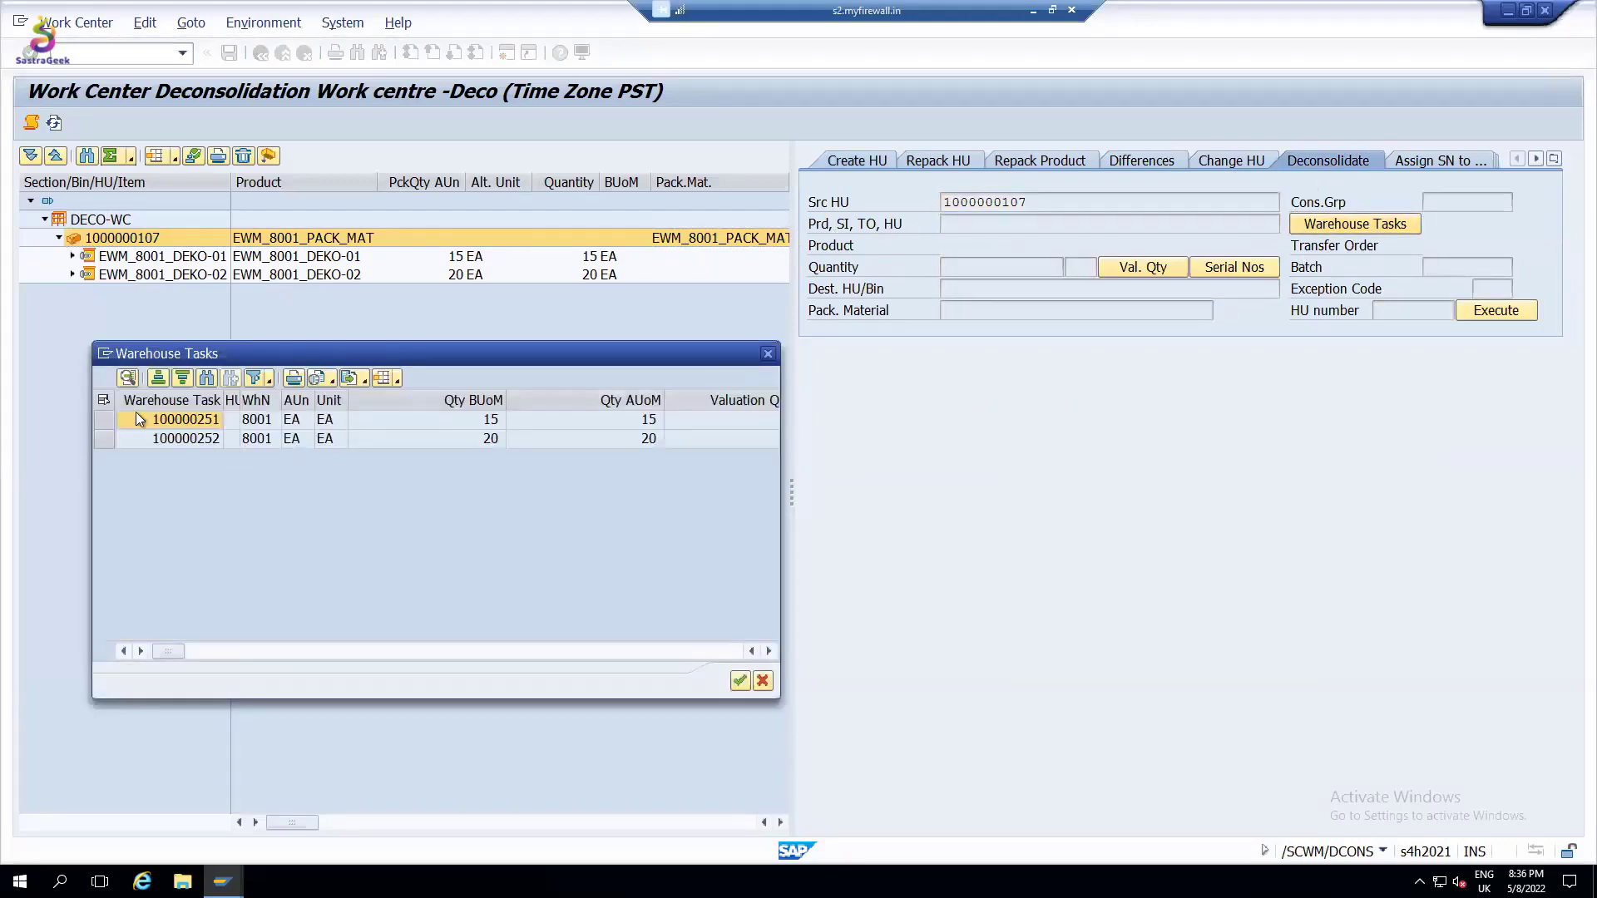
left_click(105, 419)
left_click(739, 680)
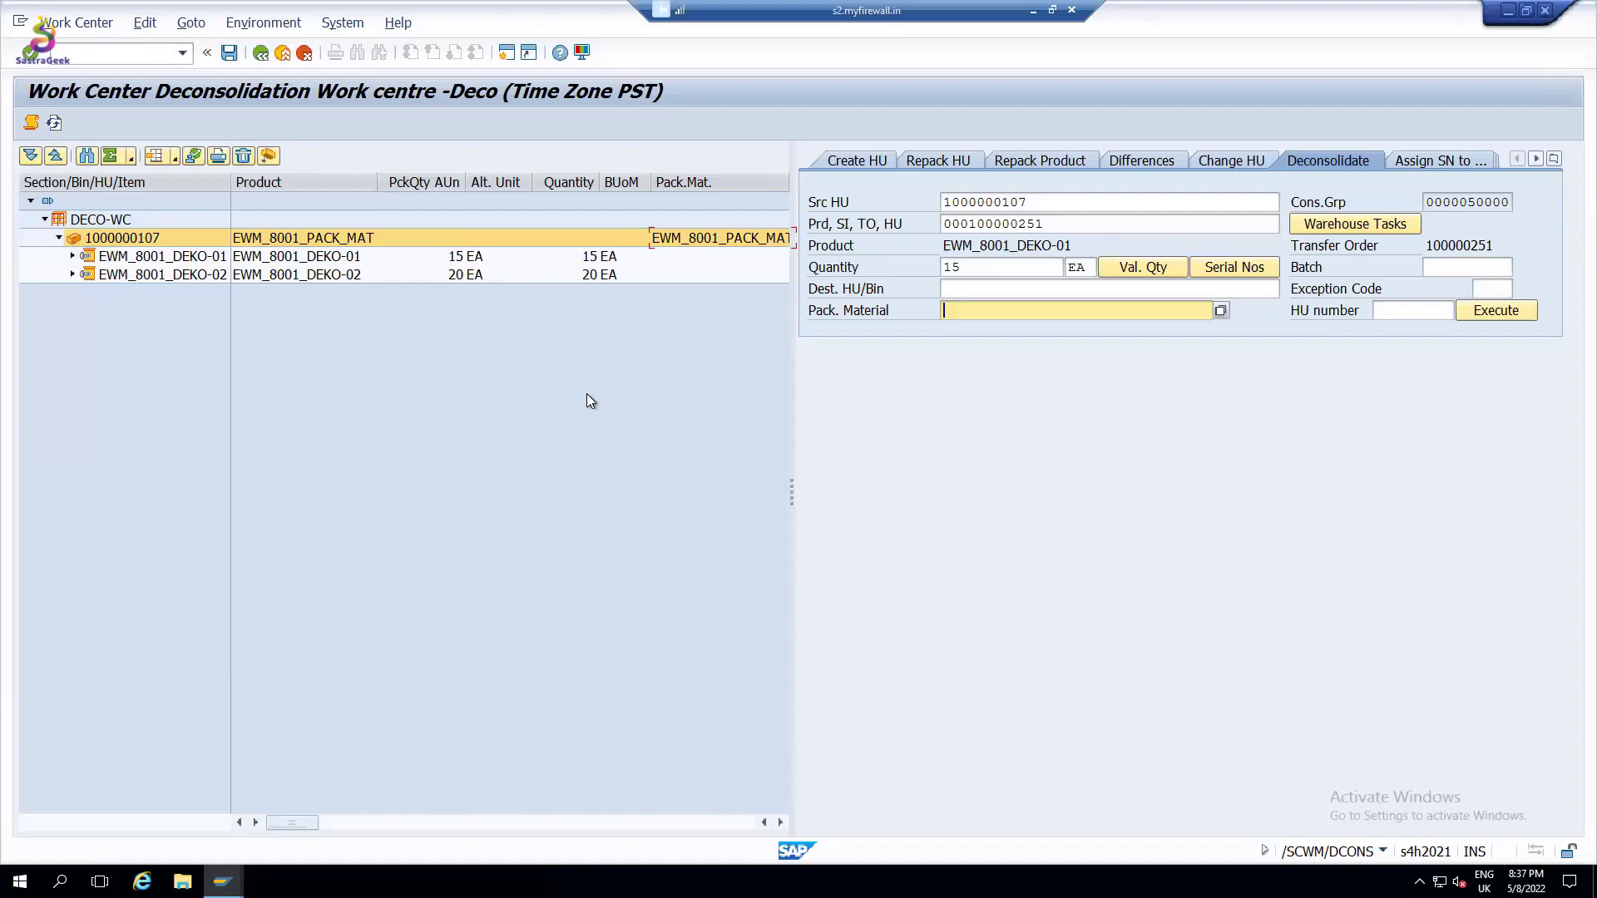
Step: Deconsolidate EWM_8001_DEKO-01 into bin DECO-WC with packaging material EWM_8001_PACK_MAT, writing the consolidation group to the HU header
double_click(1039, 195)
key("ctrl+c")
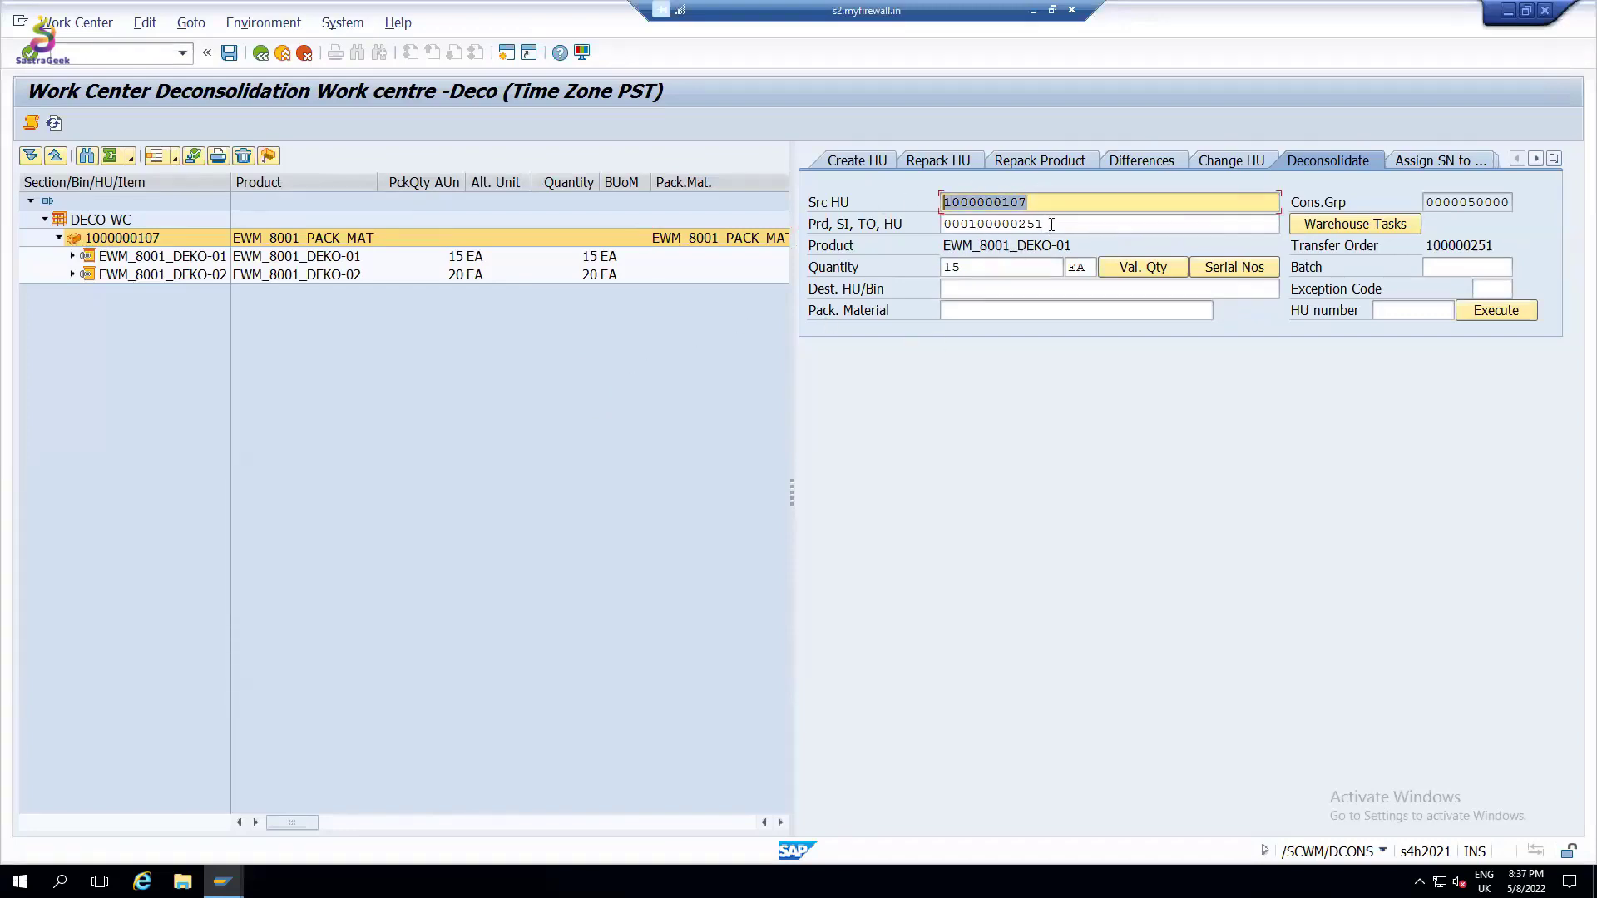
left_click(996, 221)
double_click(996, 221)
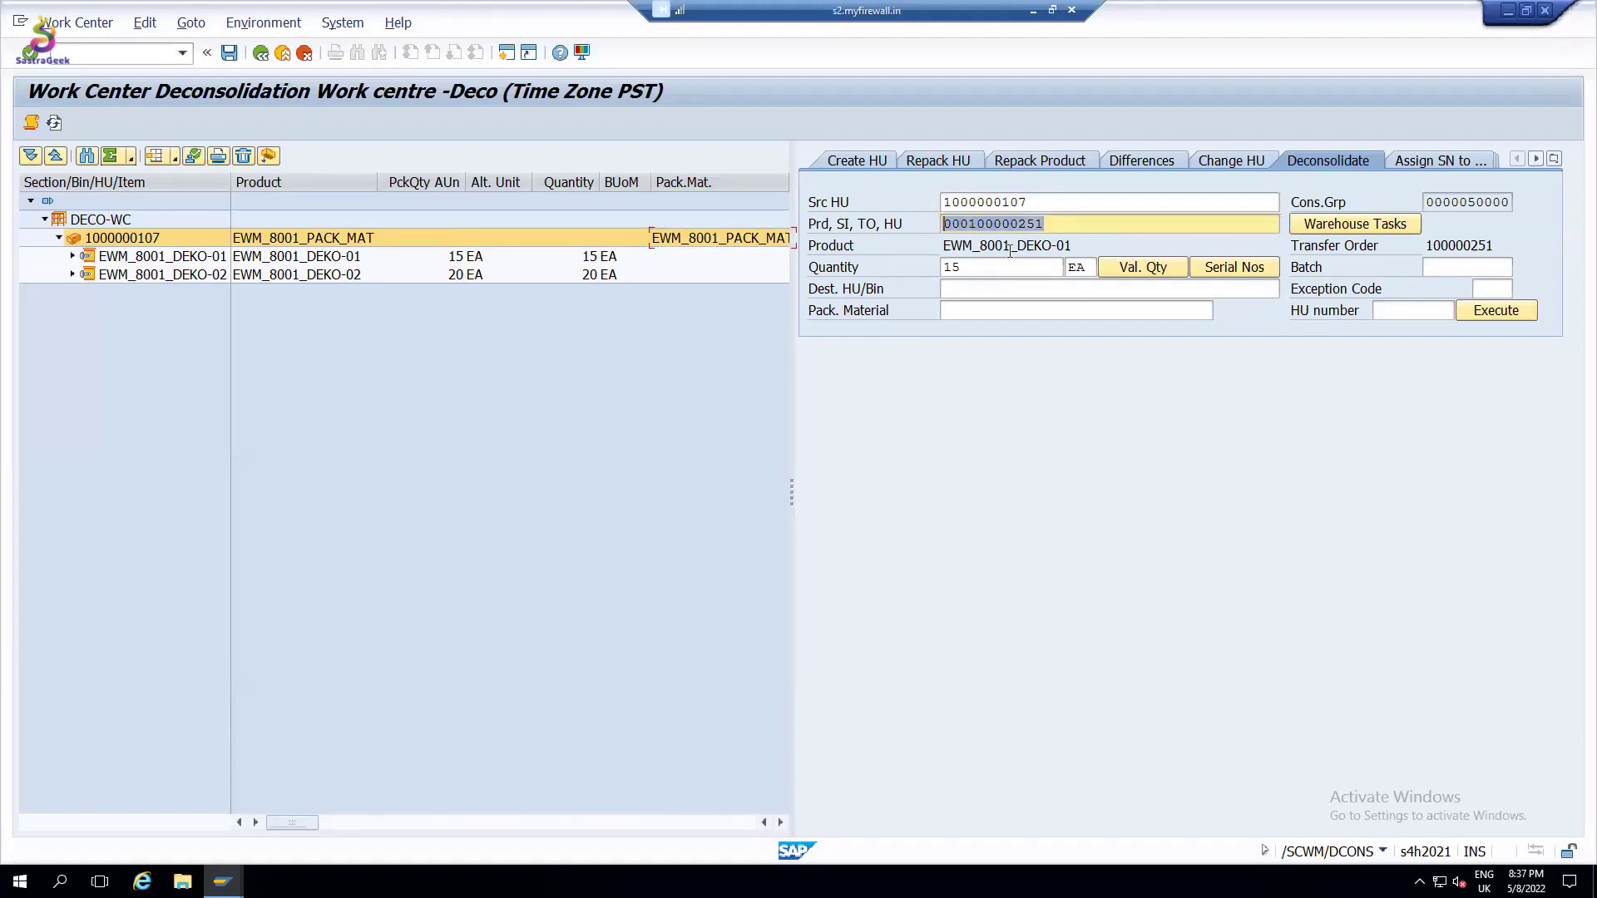
left_click(965, 311)
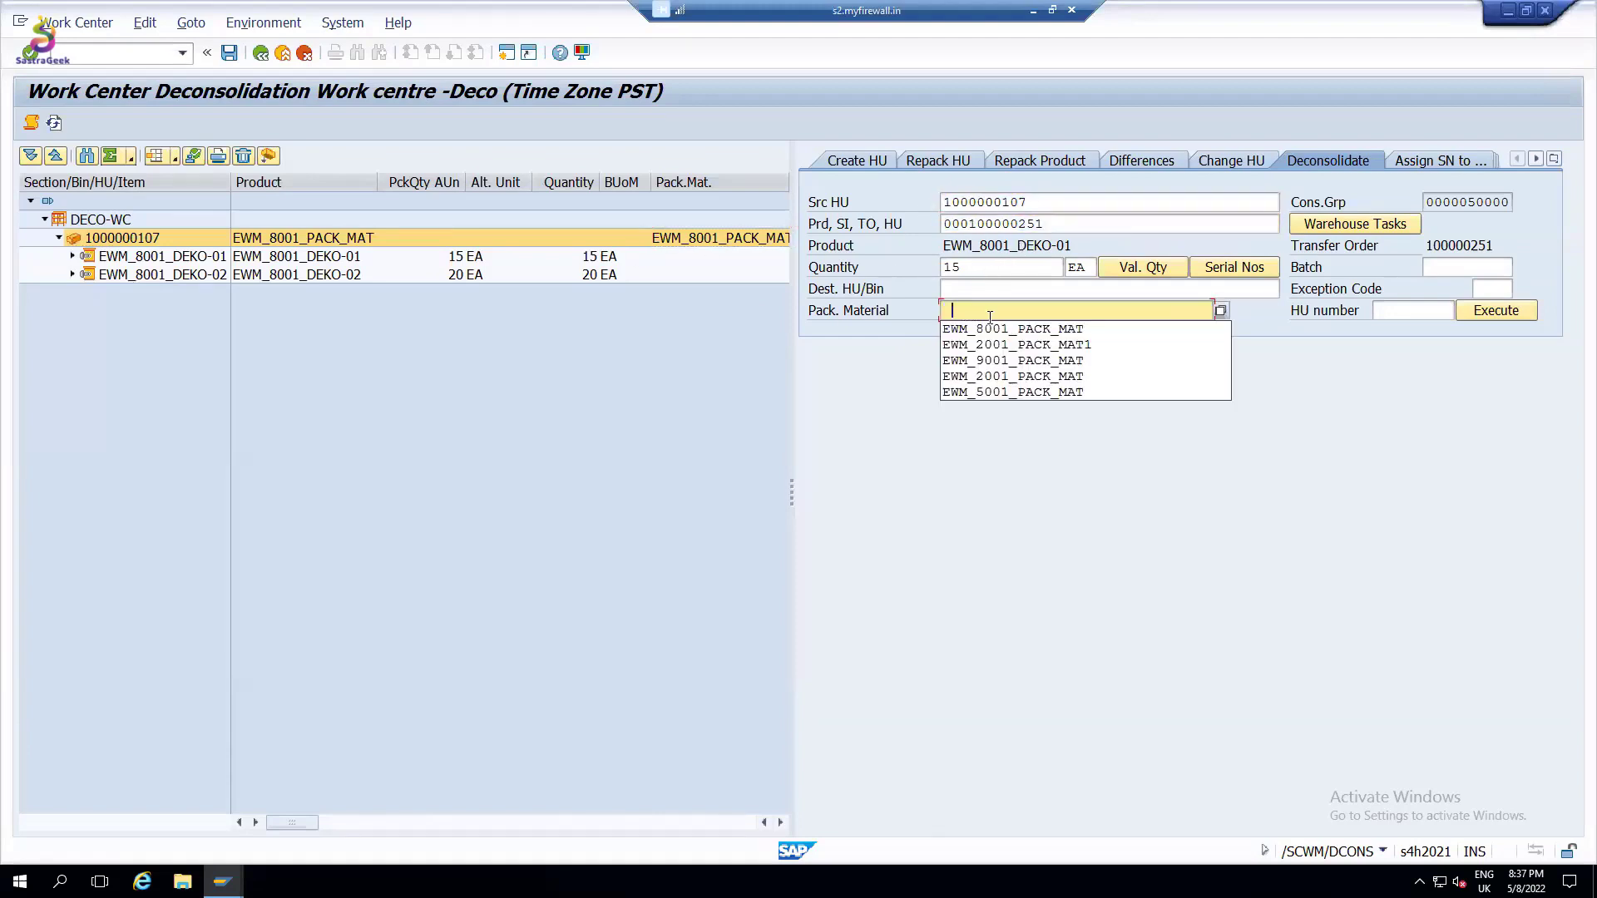
left_click(1006, 290)
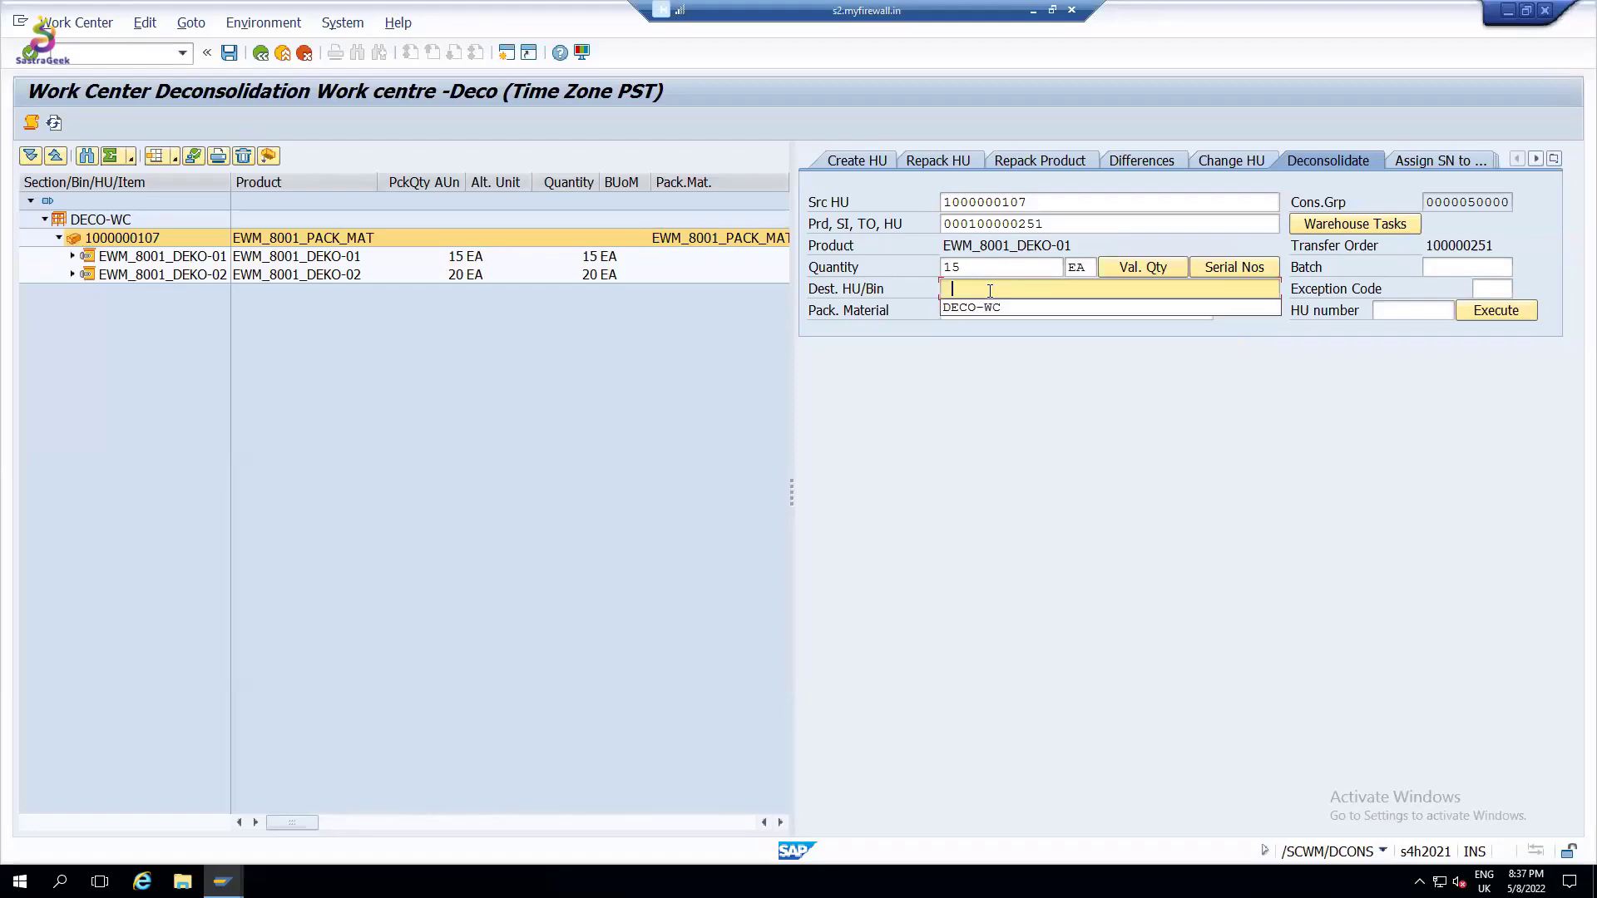
left_click(981, 307)
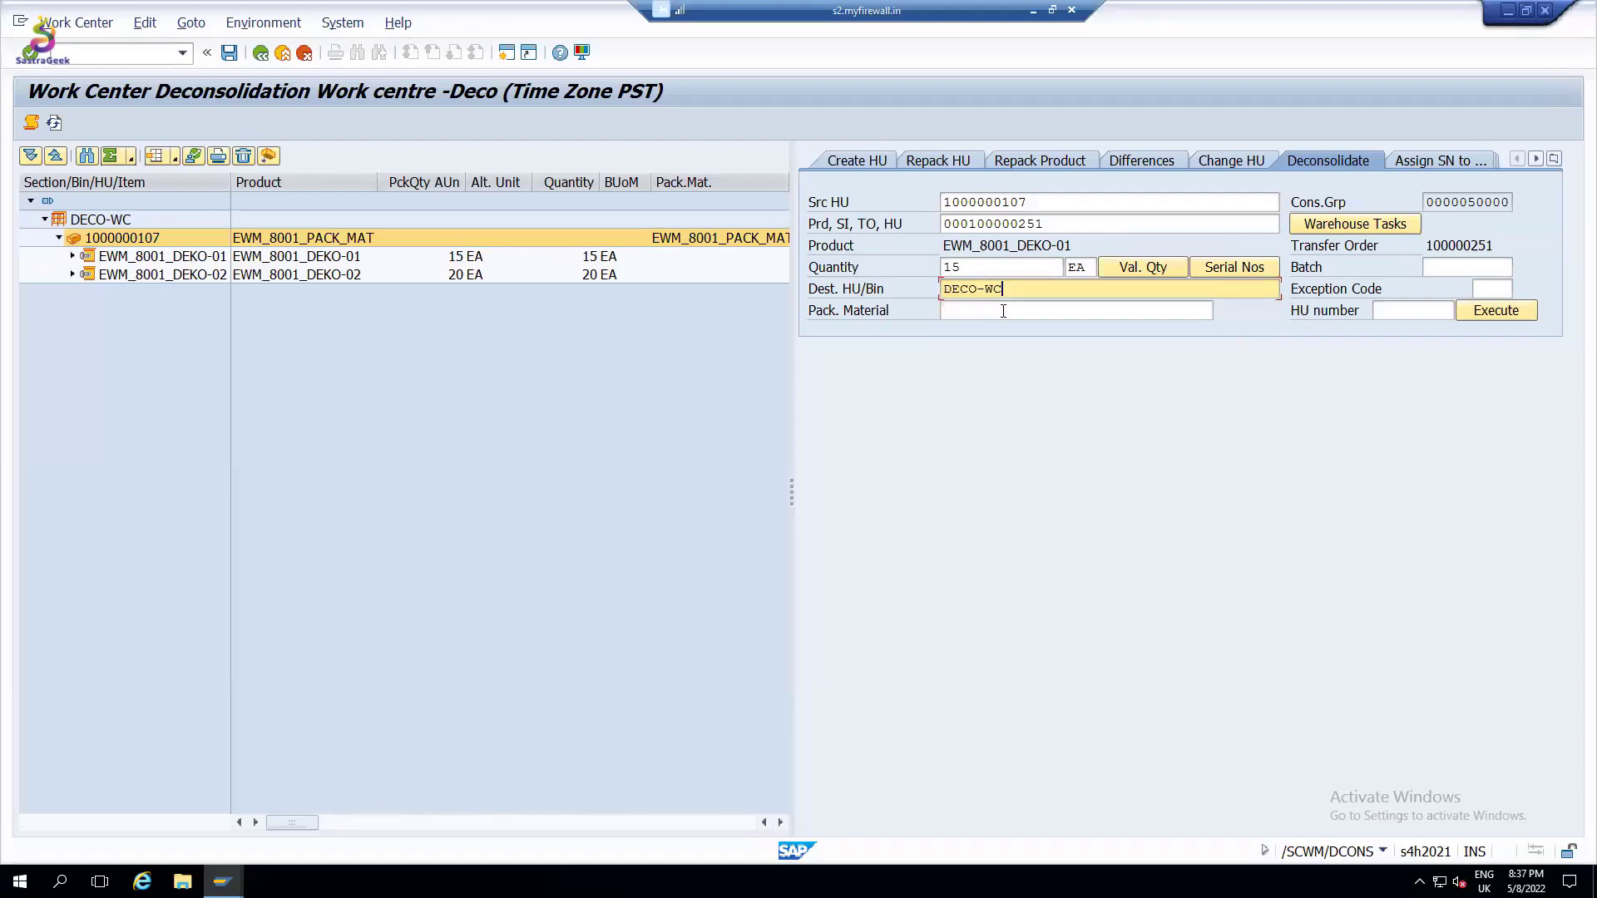
left_click(1002, 311)
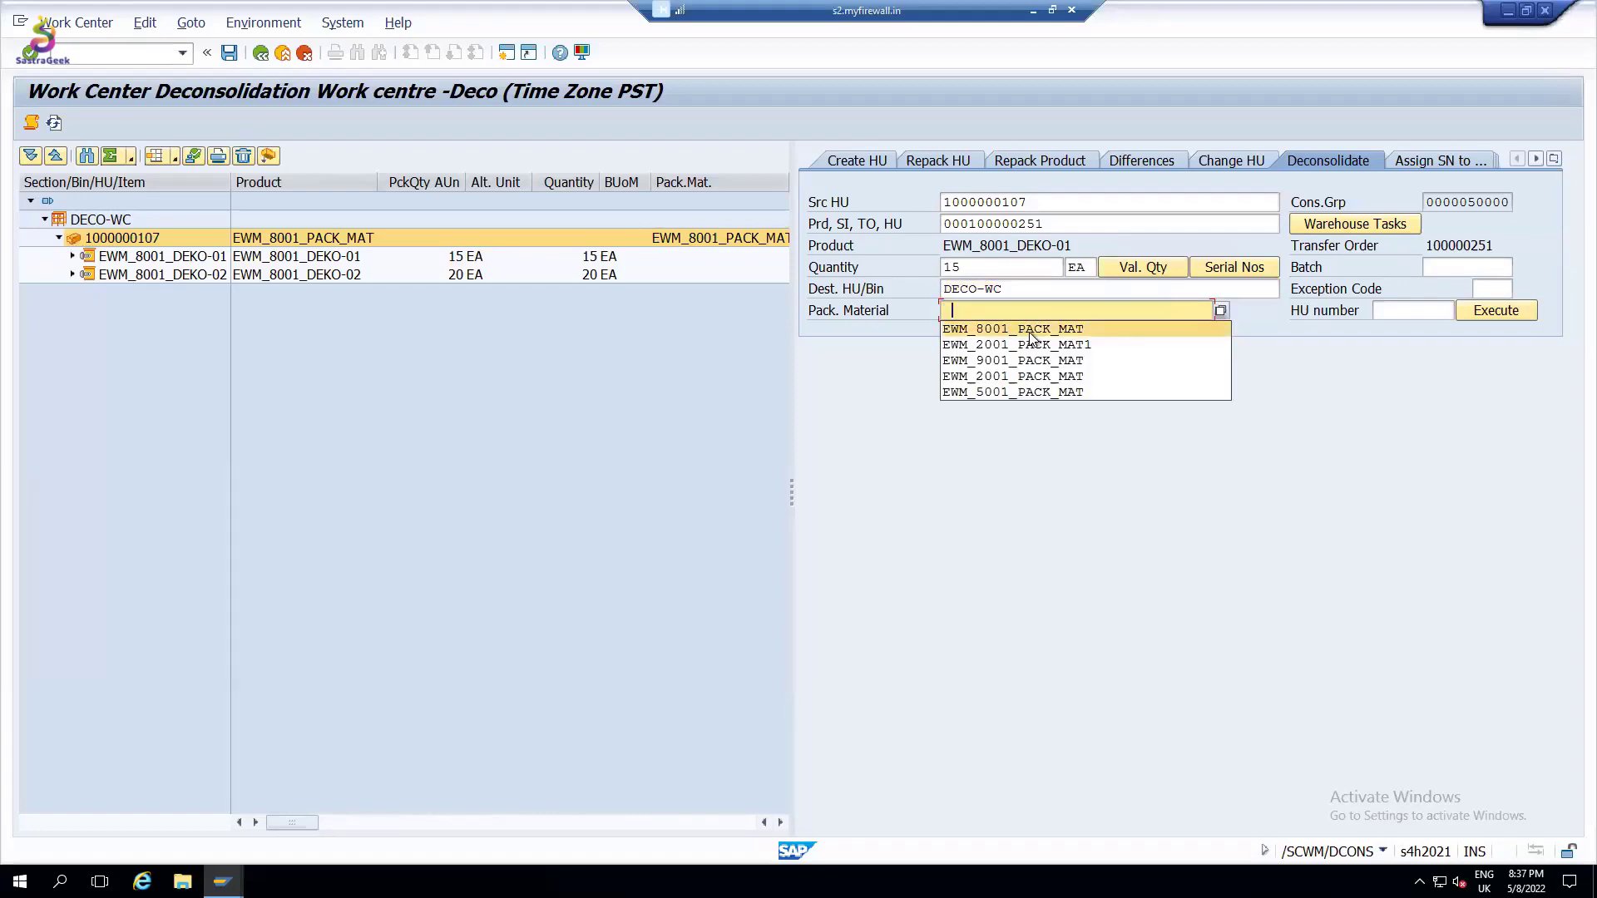
left_click(1022, 329)
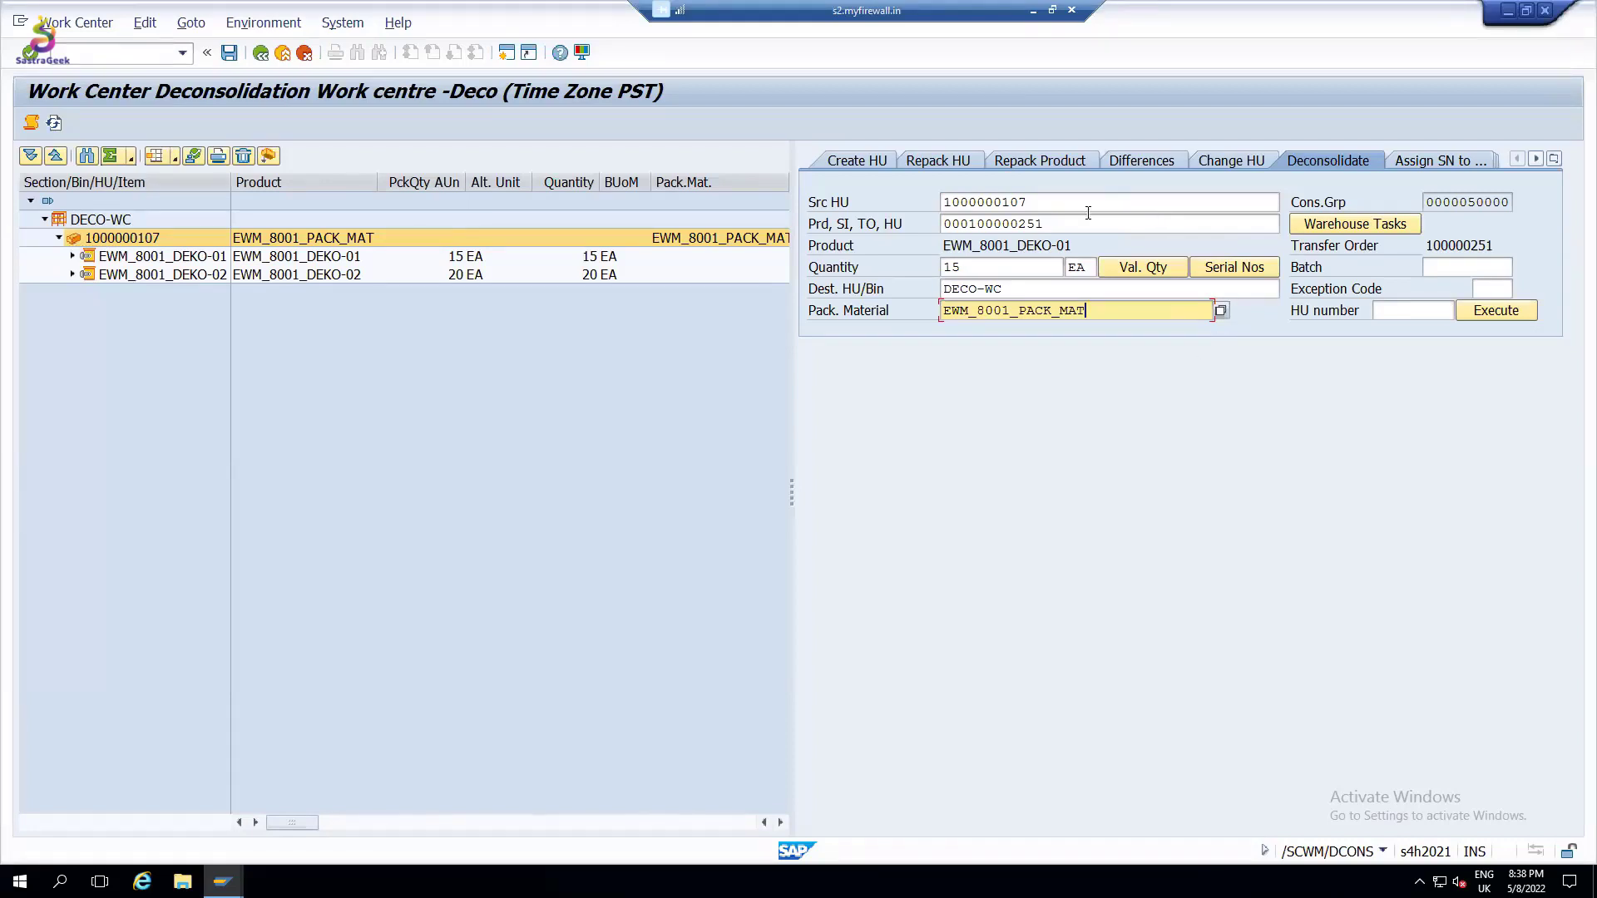
left_click(1501, 315)
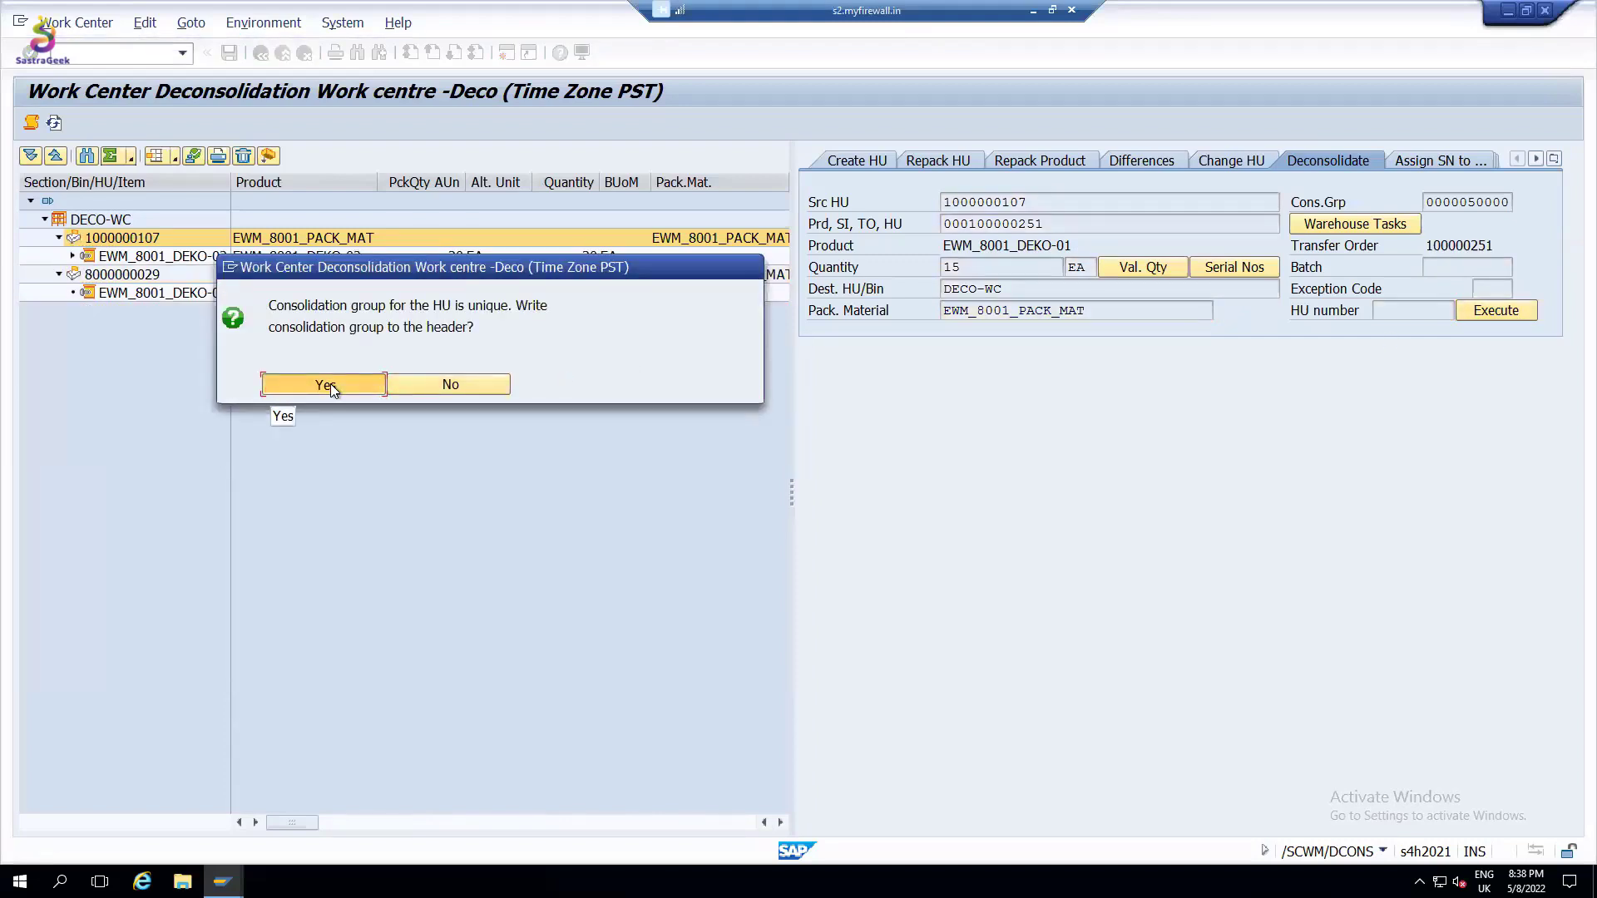
left_click(326, 384)
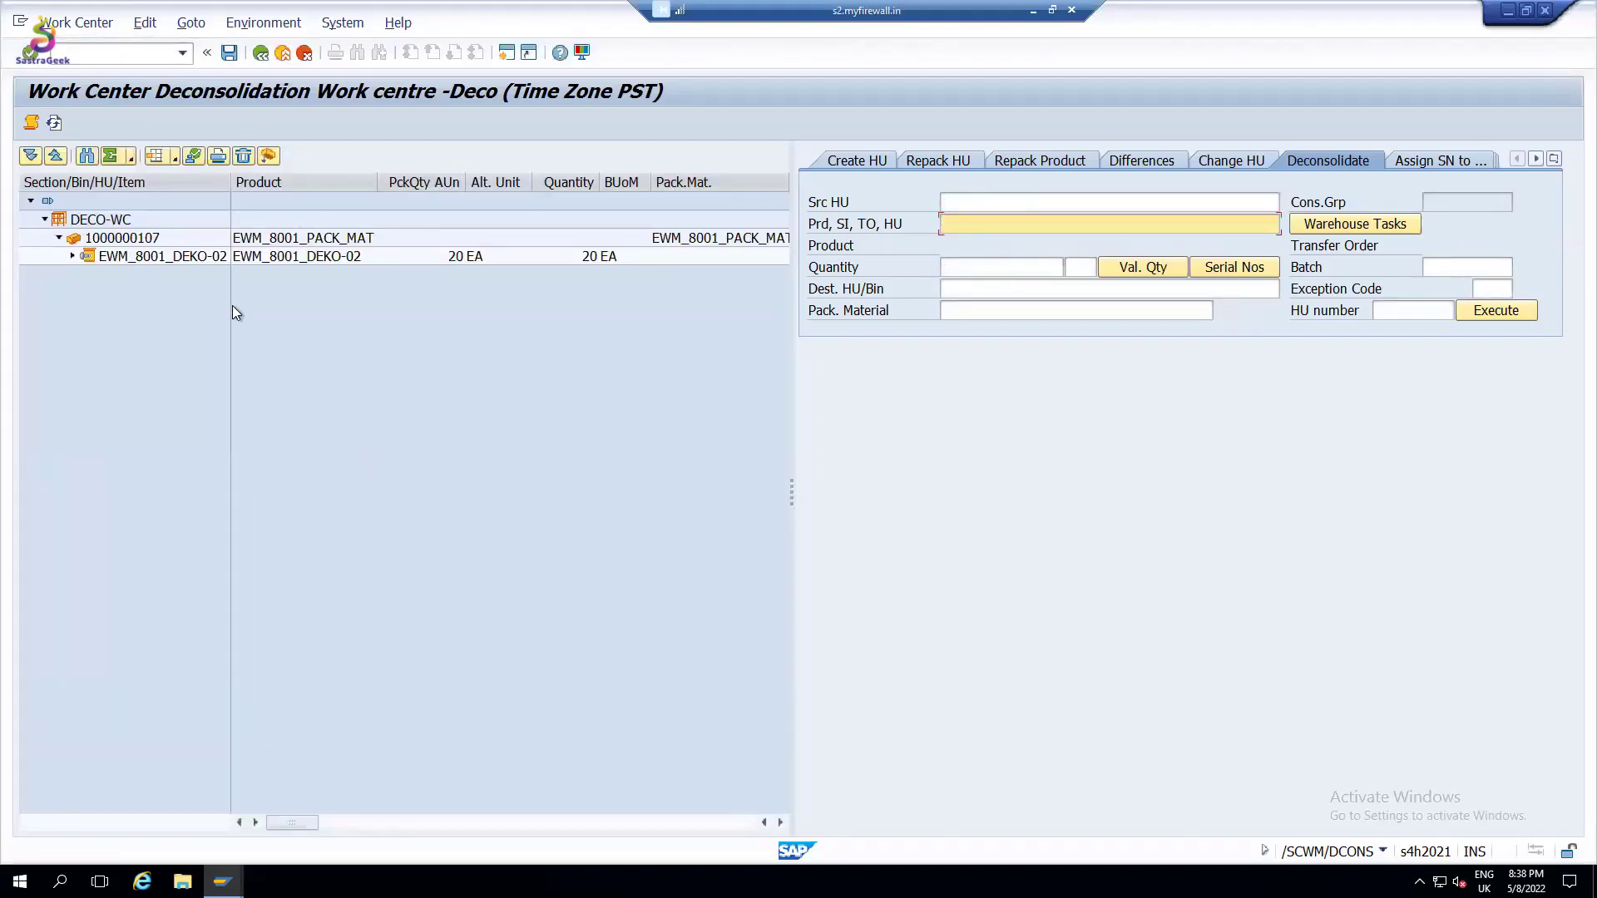
left_click(993, 201)
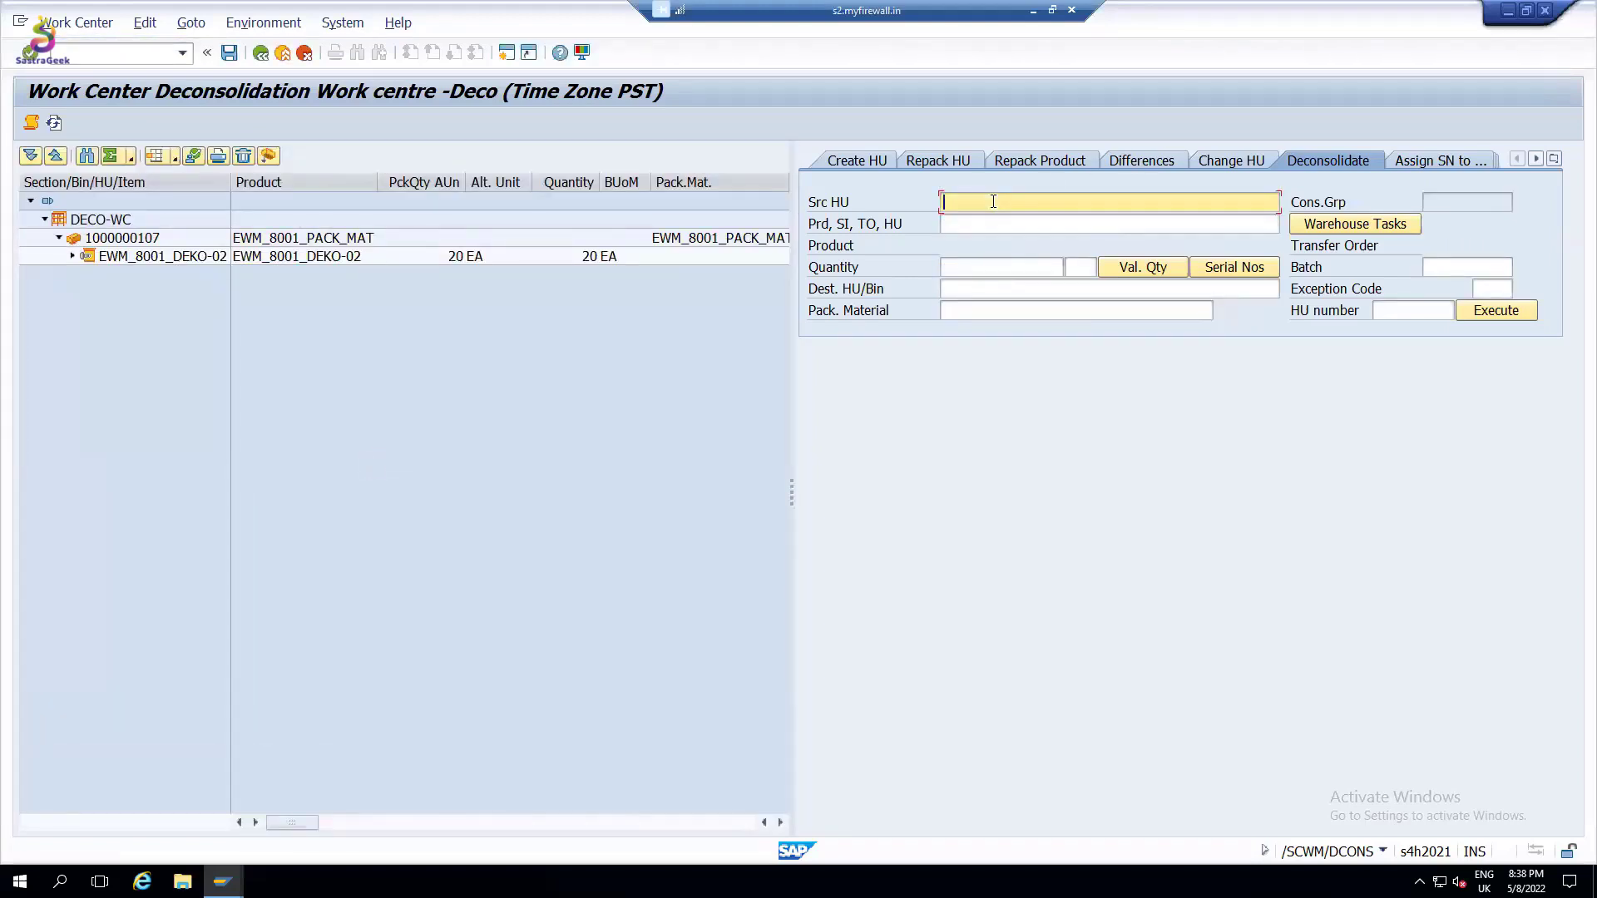
key("ctrl+v")
left_click(1384, 226)
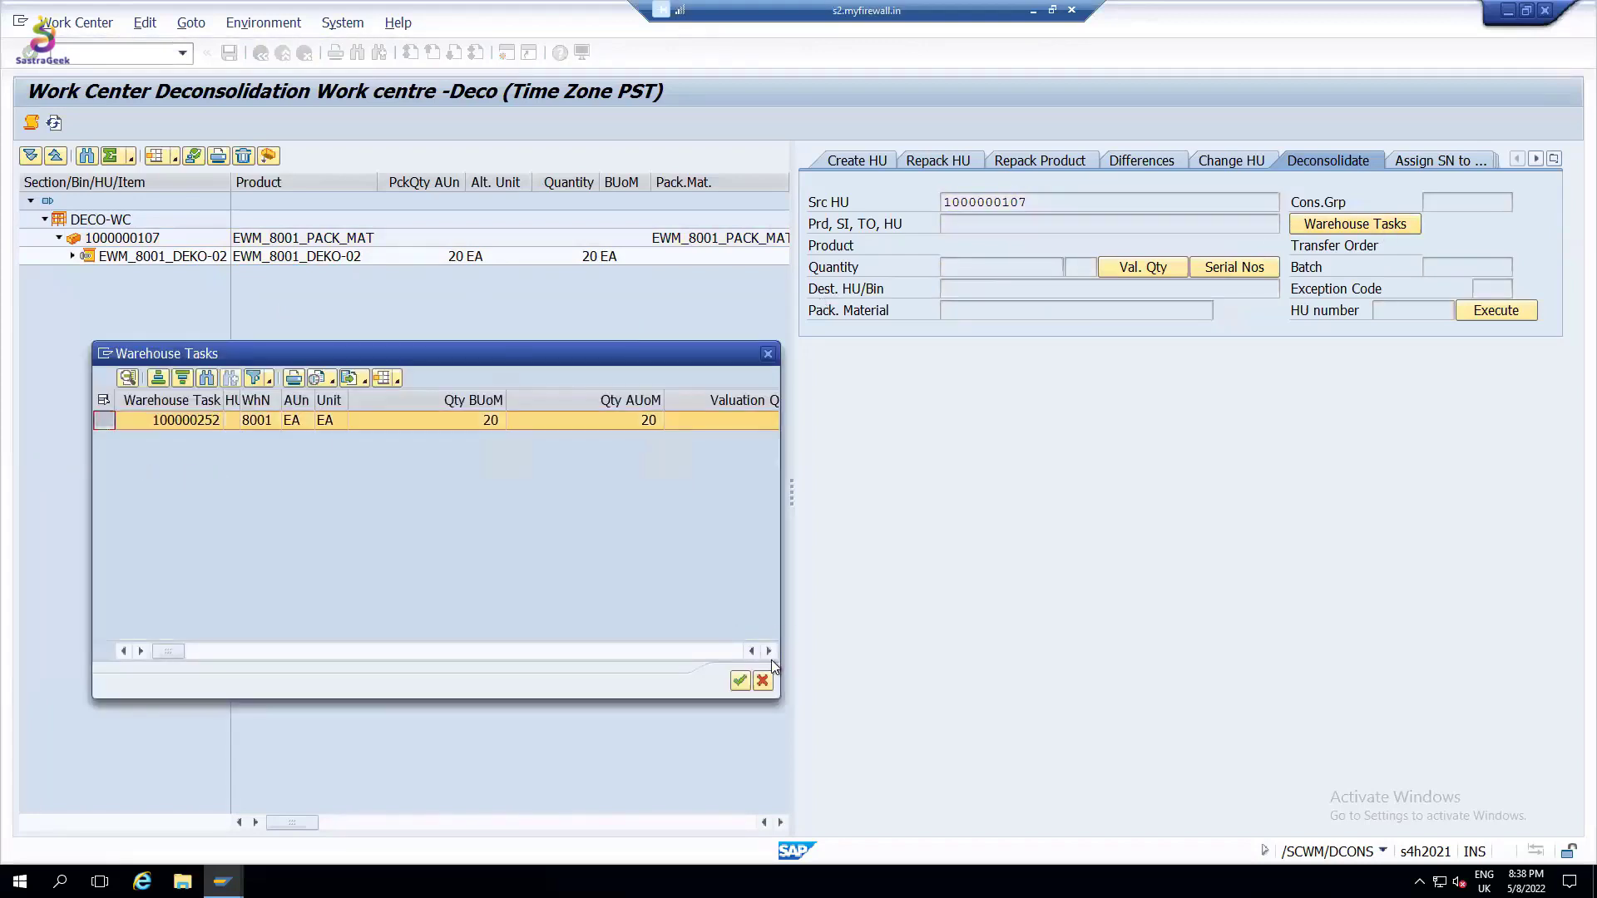
left_click(740, 680)
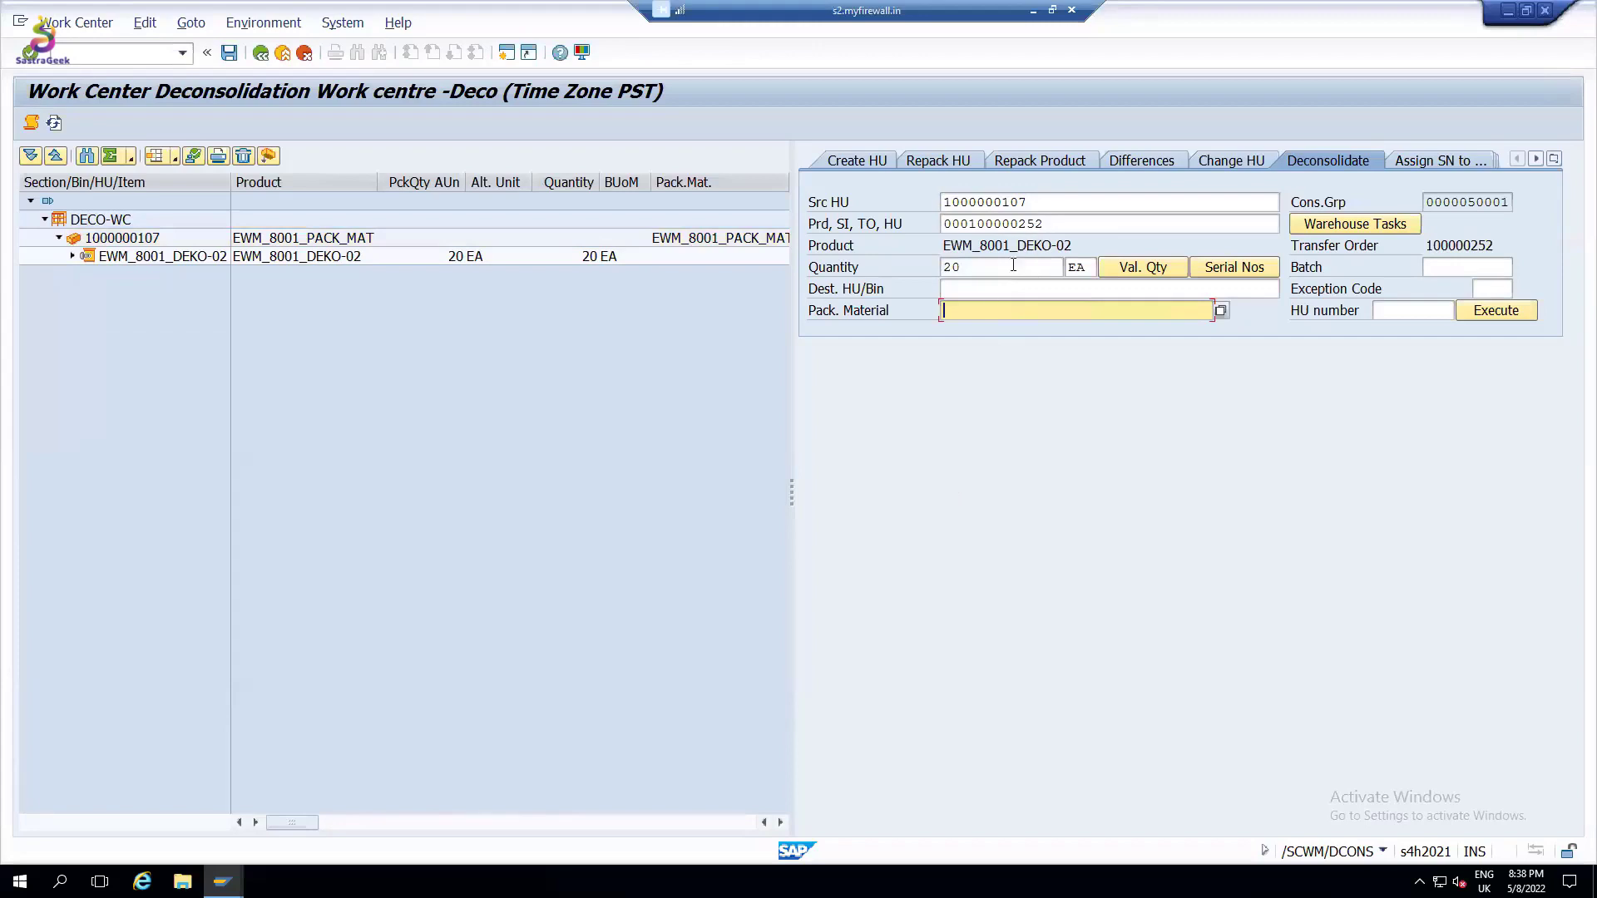
Step: Deconsolidate EWM_8001_DEKO-02 into destination bin DECO-WC using packaging material EWM_8001_PACK_MAT
left_click(979, 314)
left_click(978, 288)
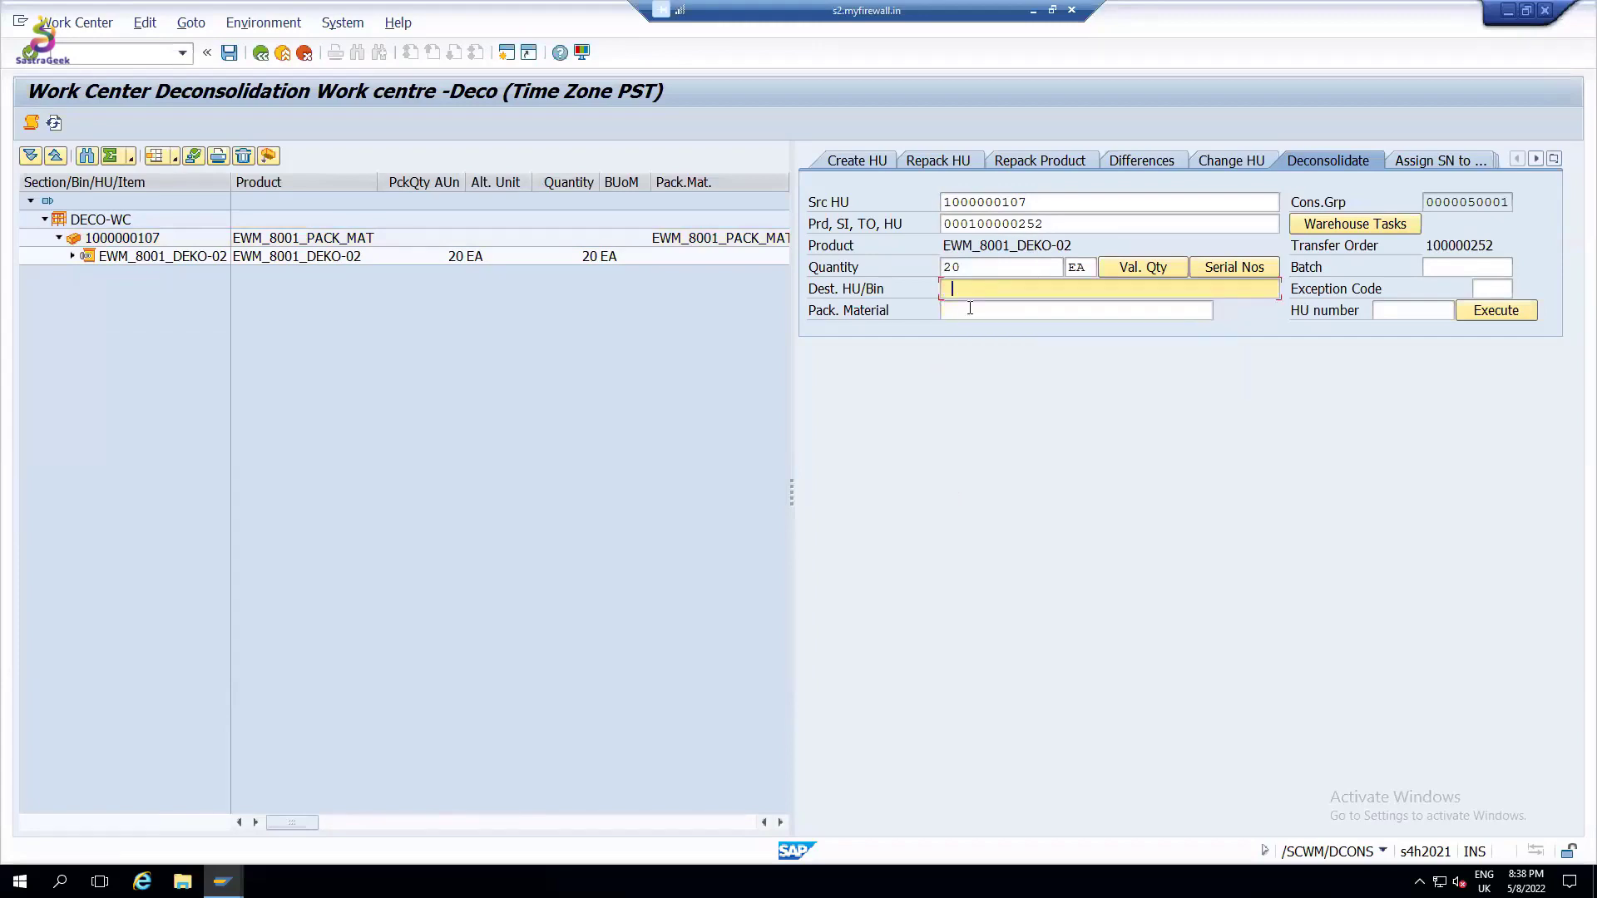
left_click(969, 308)
double_click(1037, 291)
left_click(997, 310)
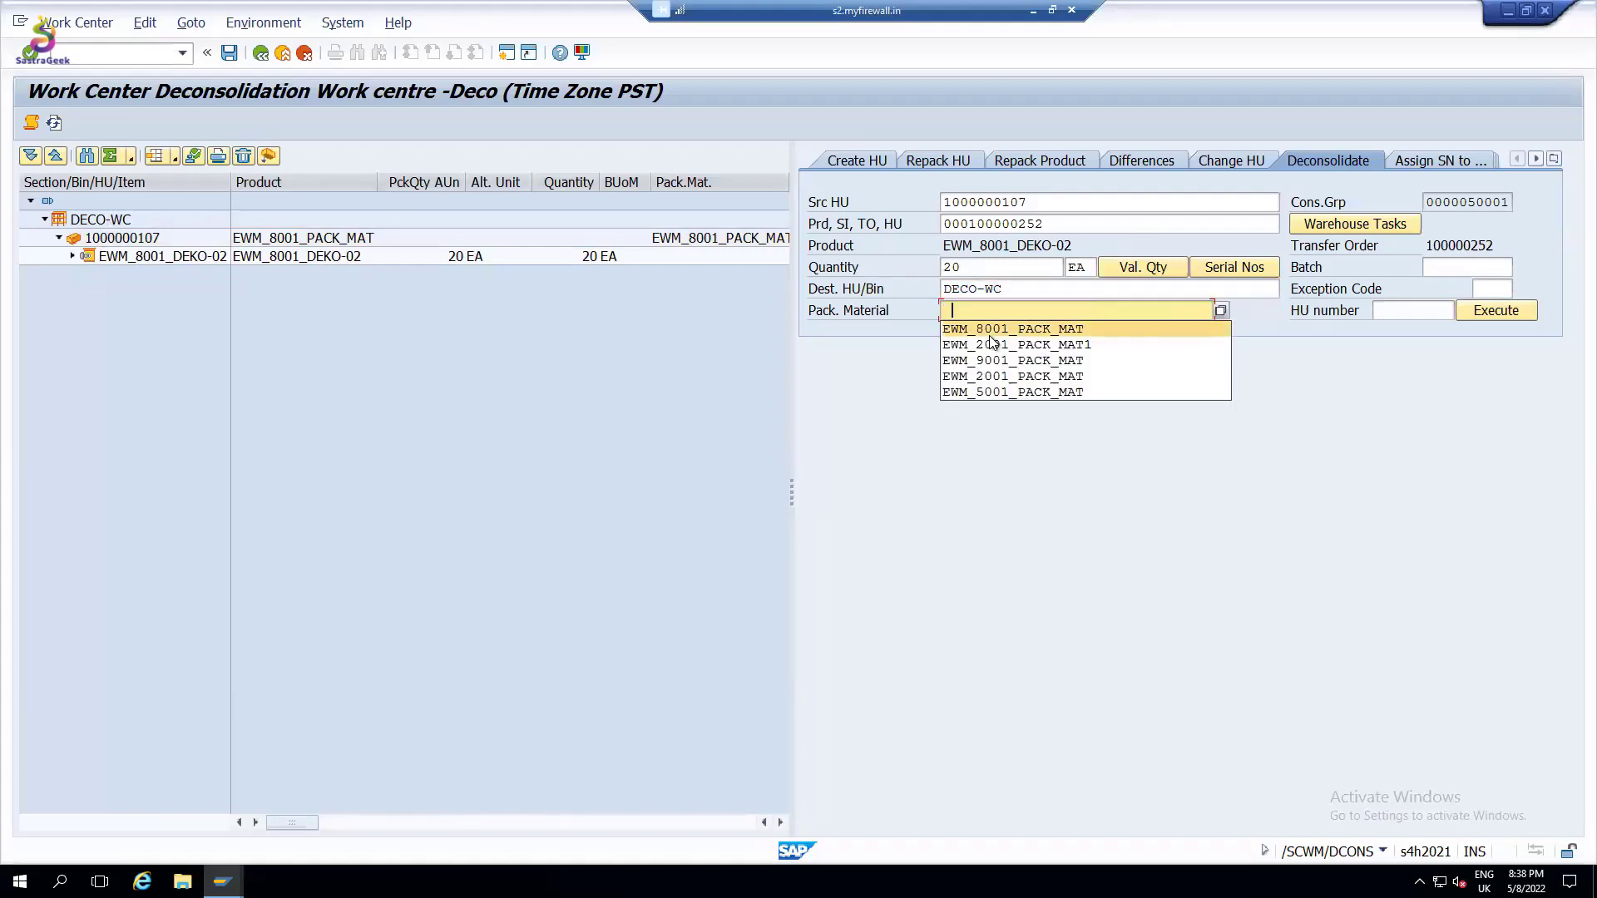
left_click(996, 329)
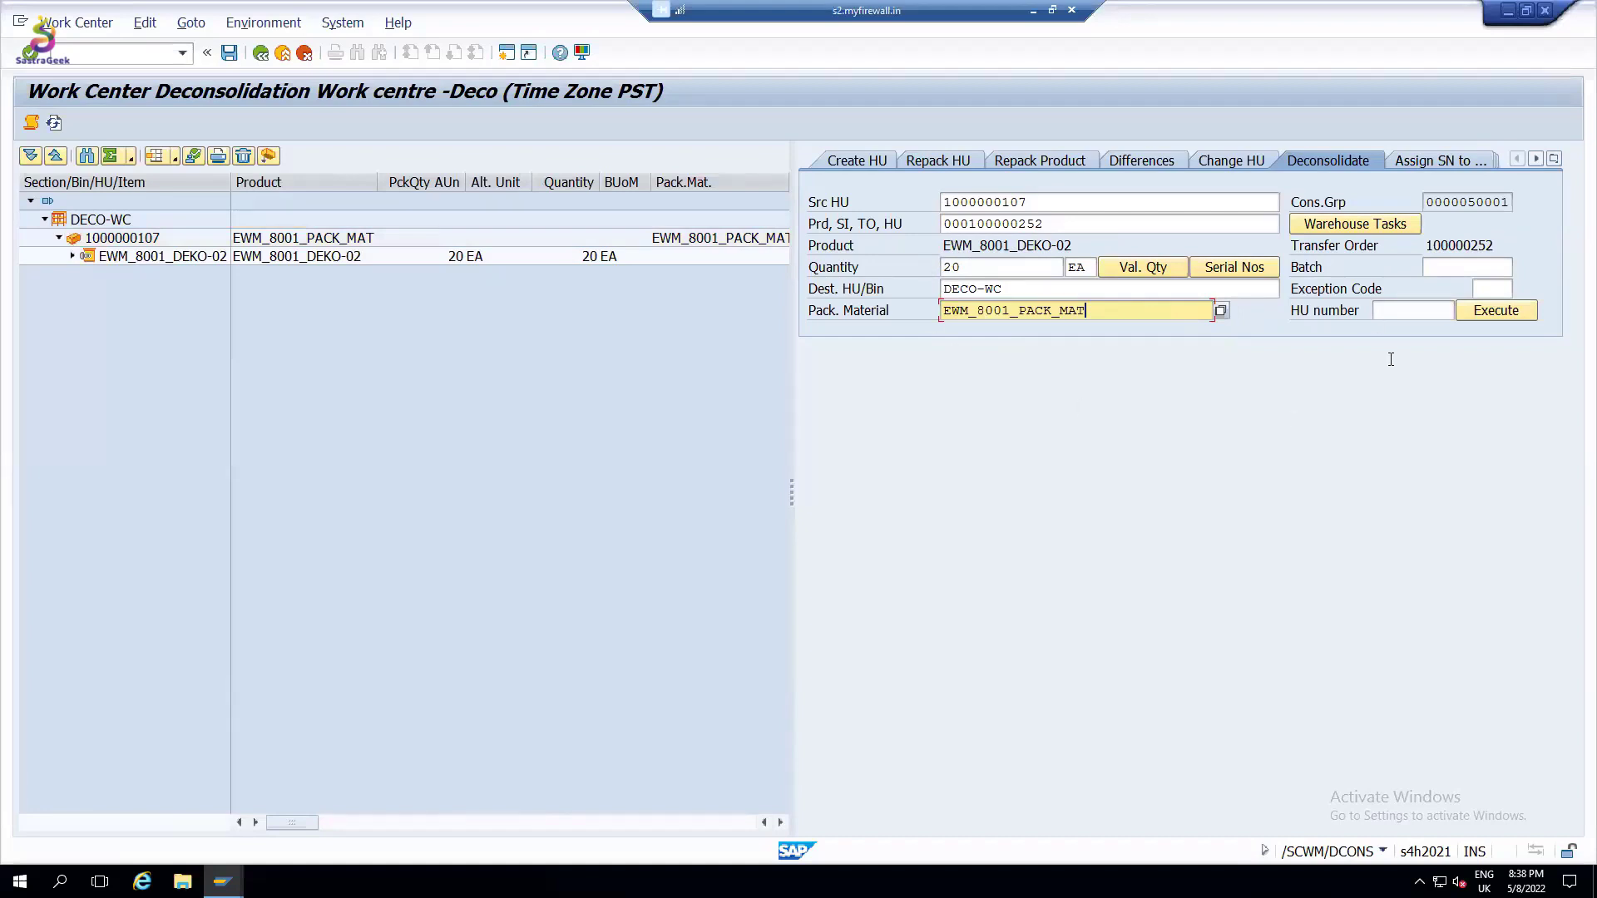
left_click(1495, 312)
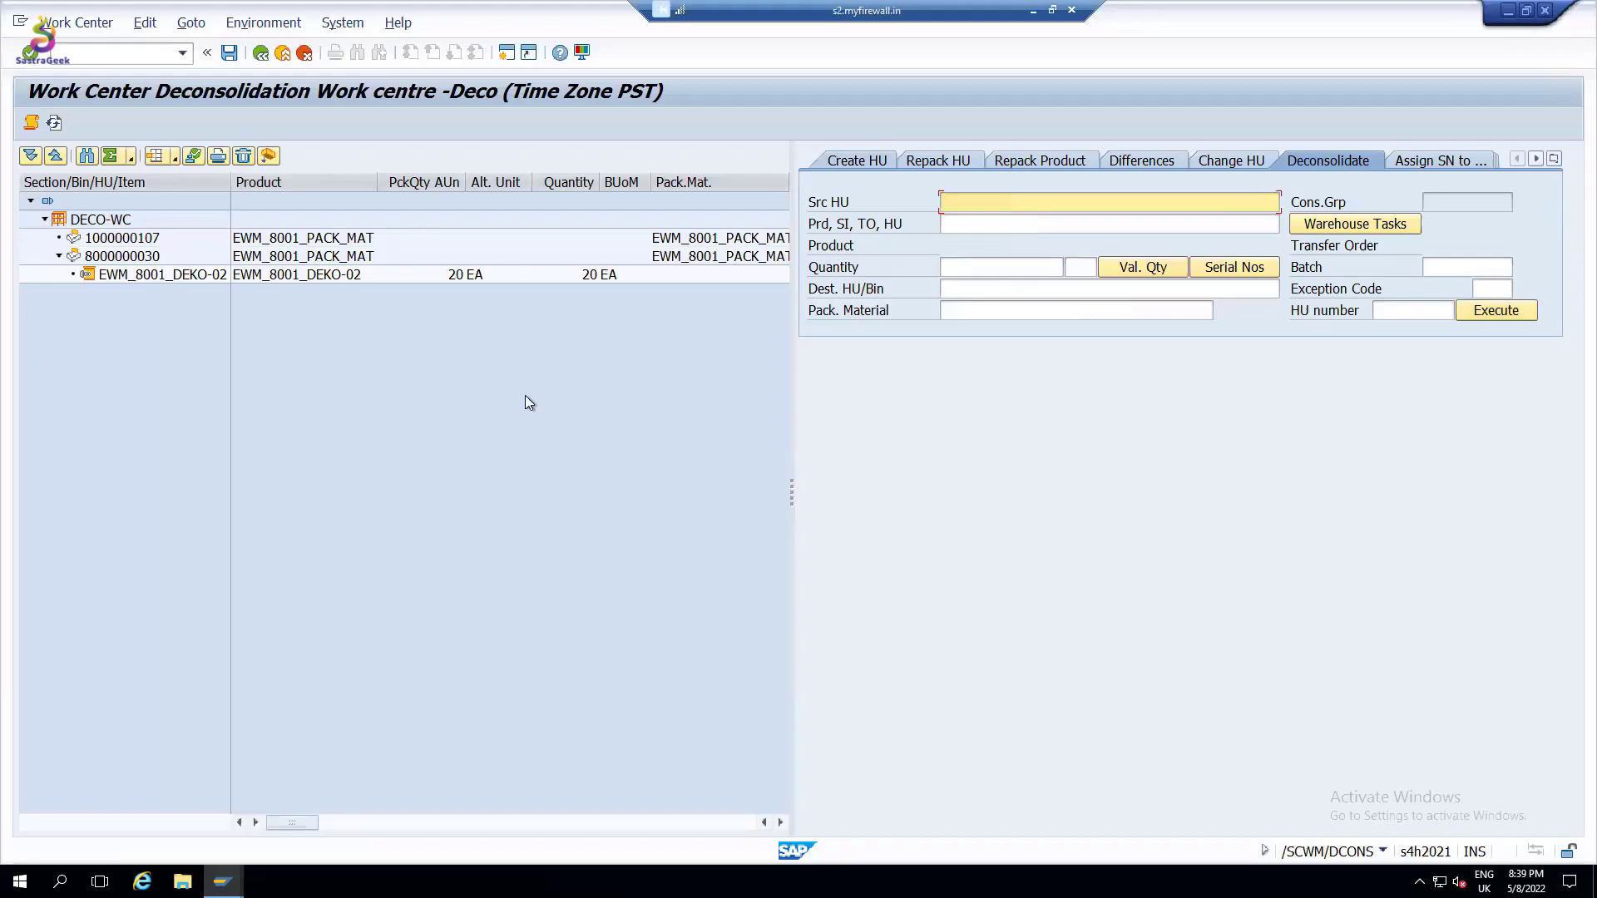
Step: Copy the row of the new handling unit holding EWM_8001_DEKO-02, and leave the work center, saving the data
left_click(124, 256)
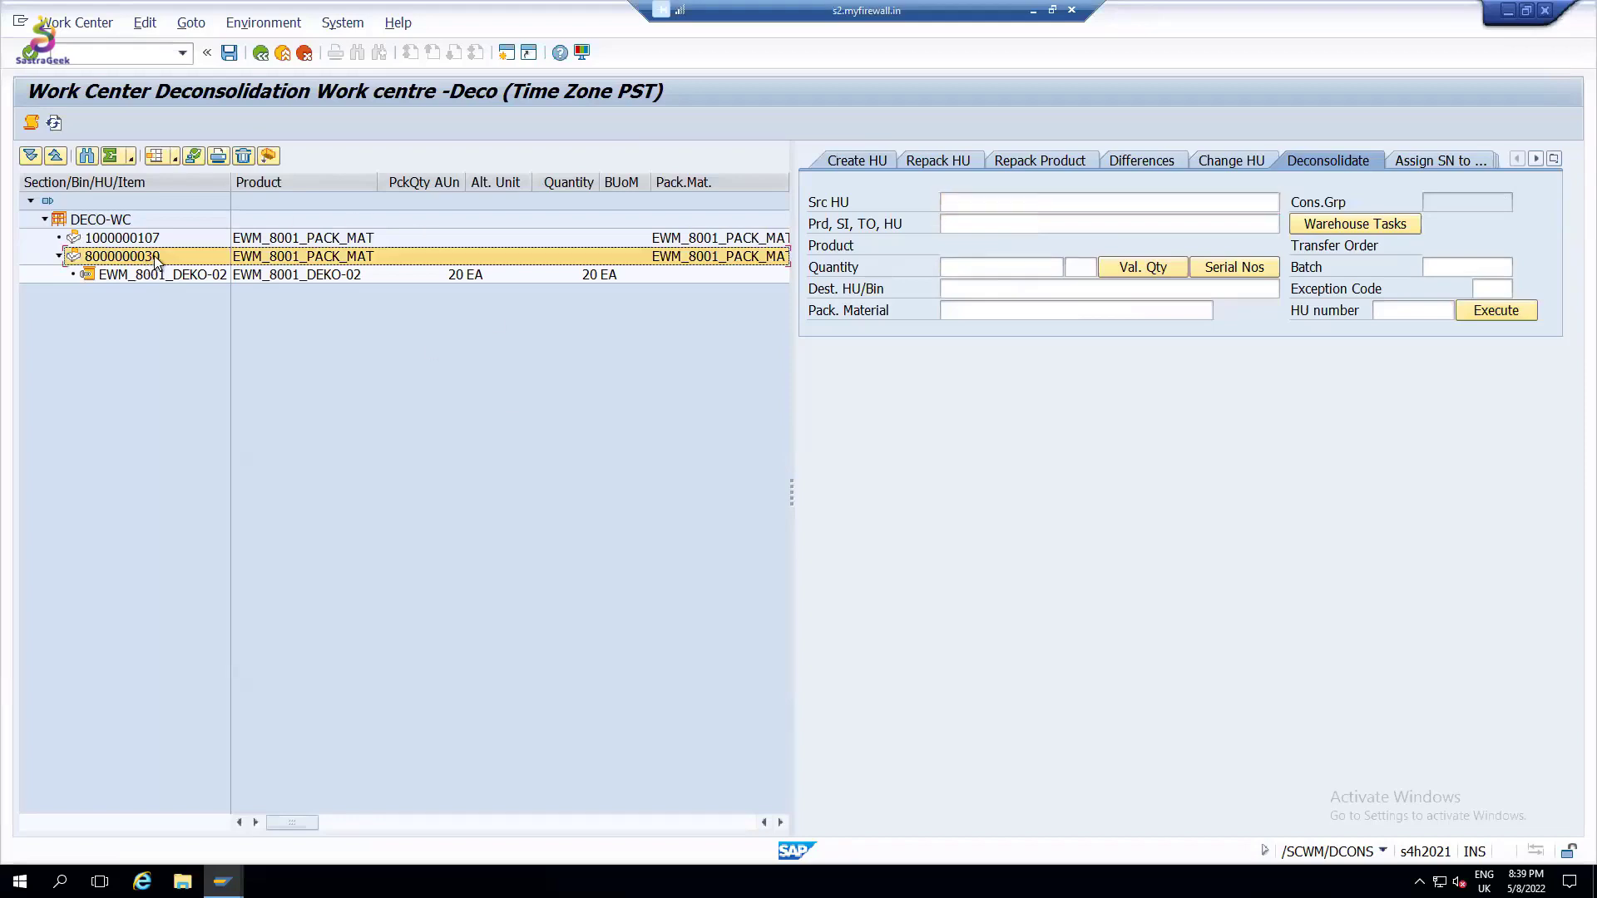
left_click(158, 273)
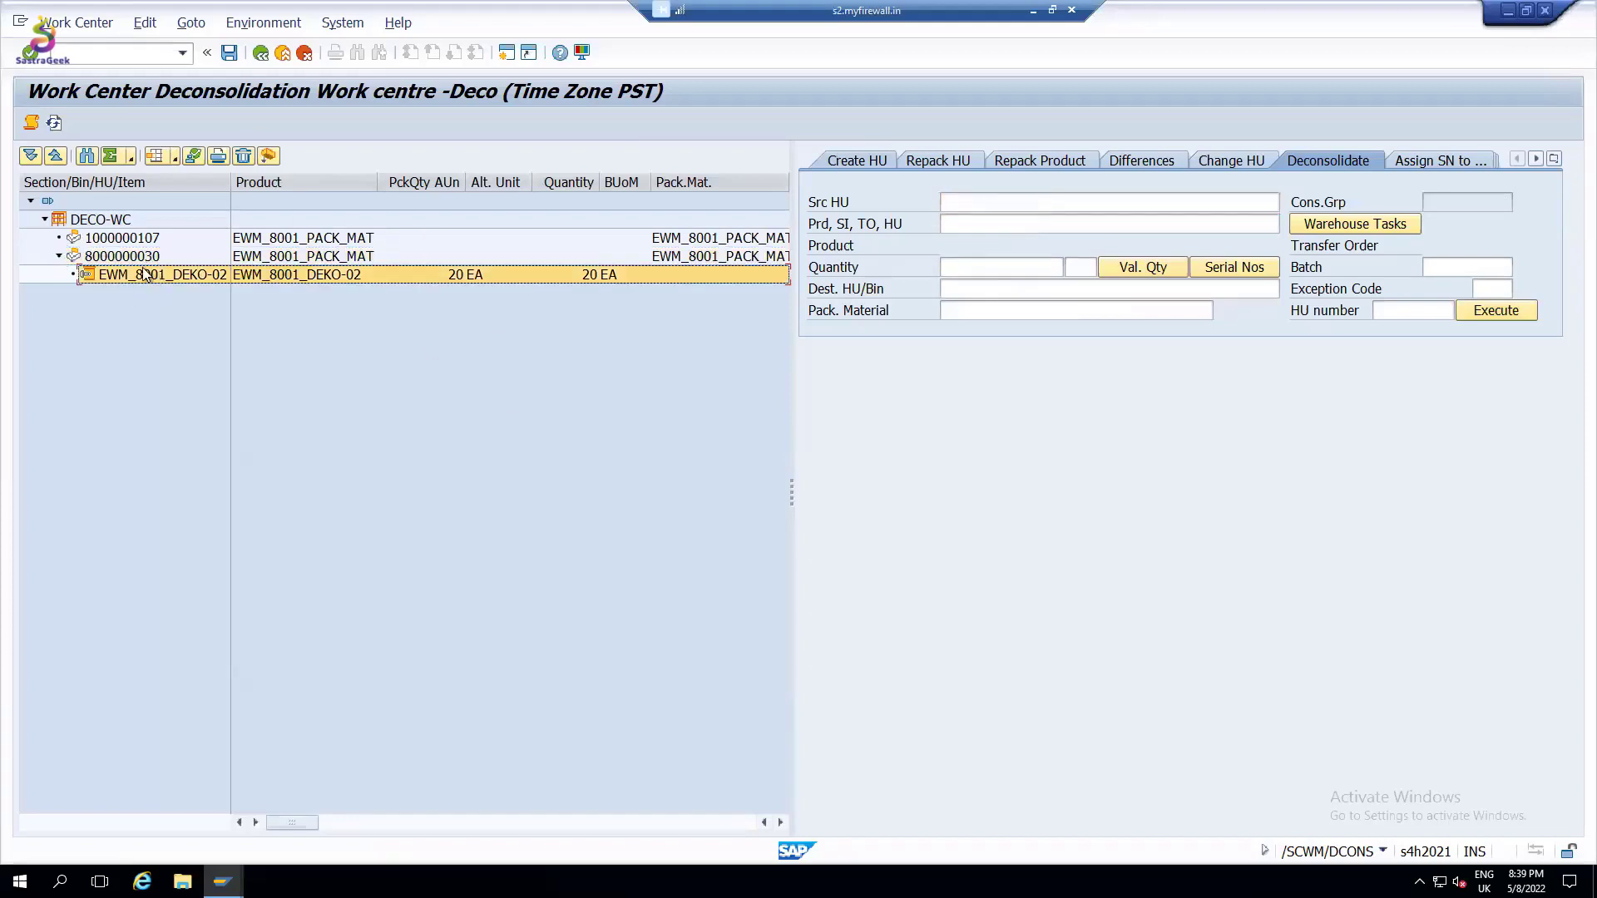
left_click(153, 257)
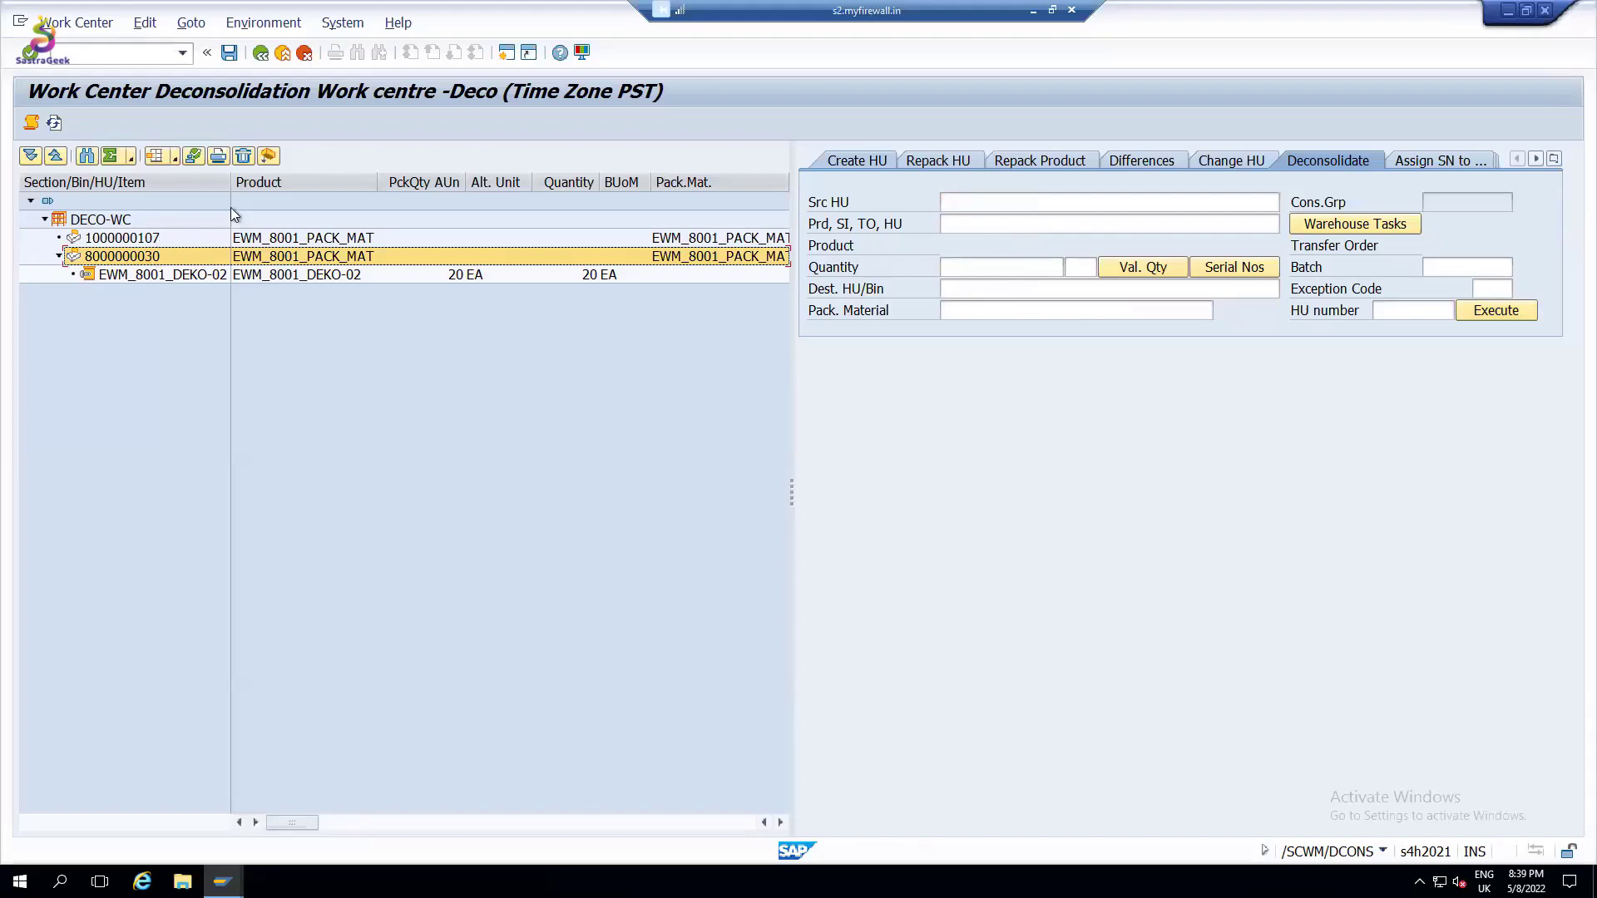
left_click(282, 55)
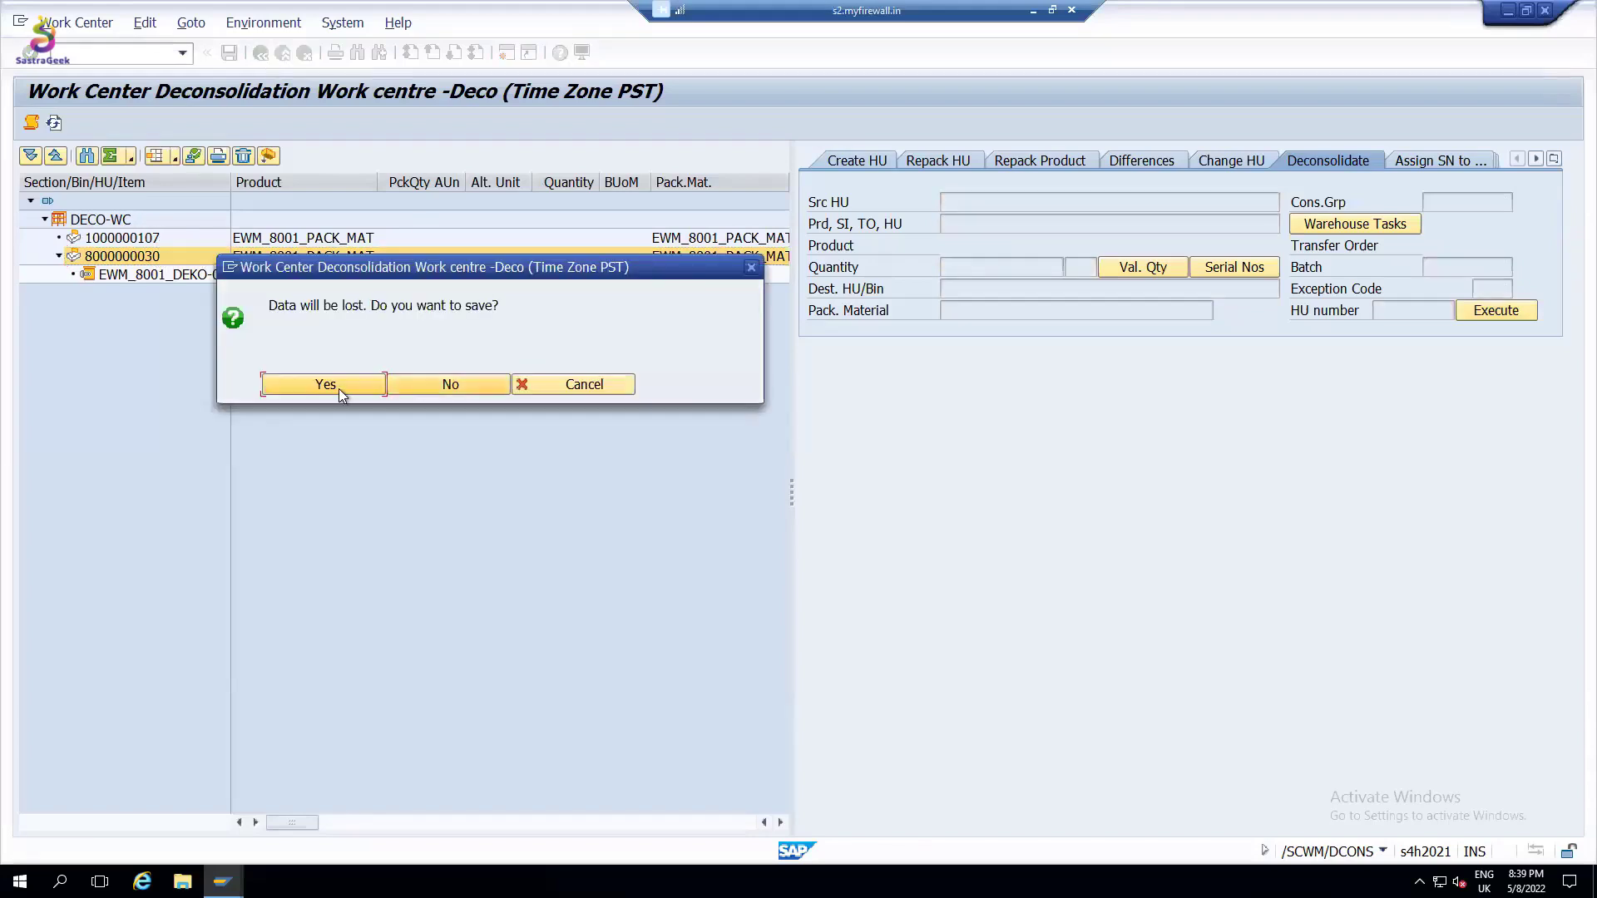
key("Return")
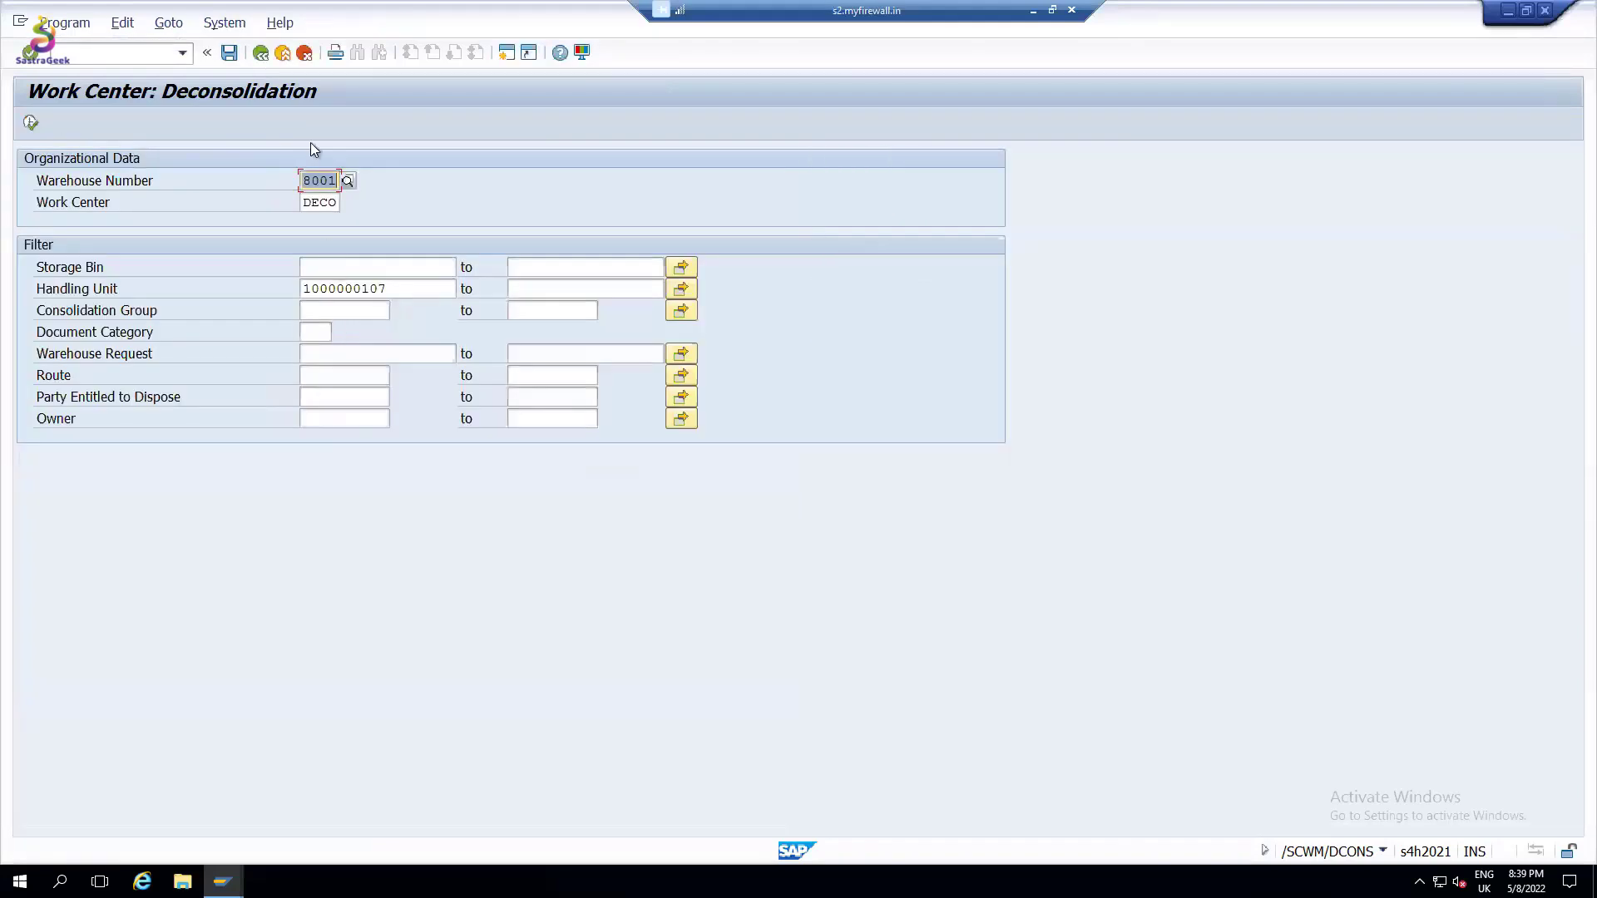
left_click_drag(301, 288, 682, 280)
key("ctrl+v")
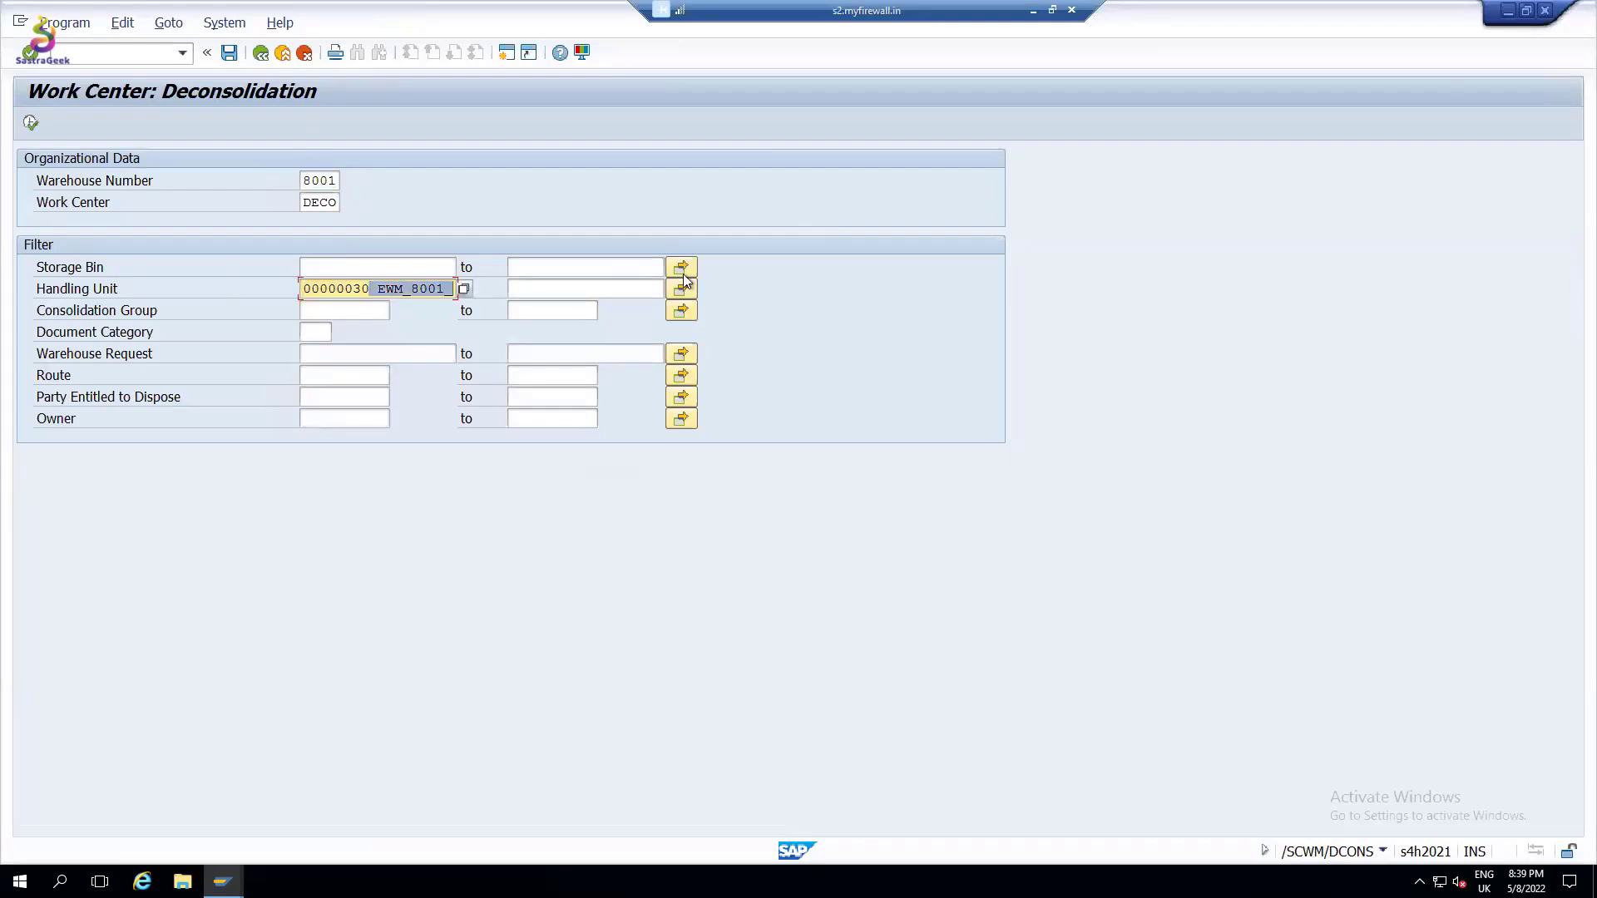
key("Delete")
left_click(681, 288)
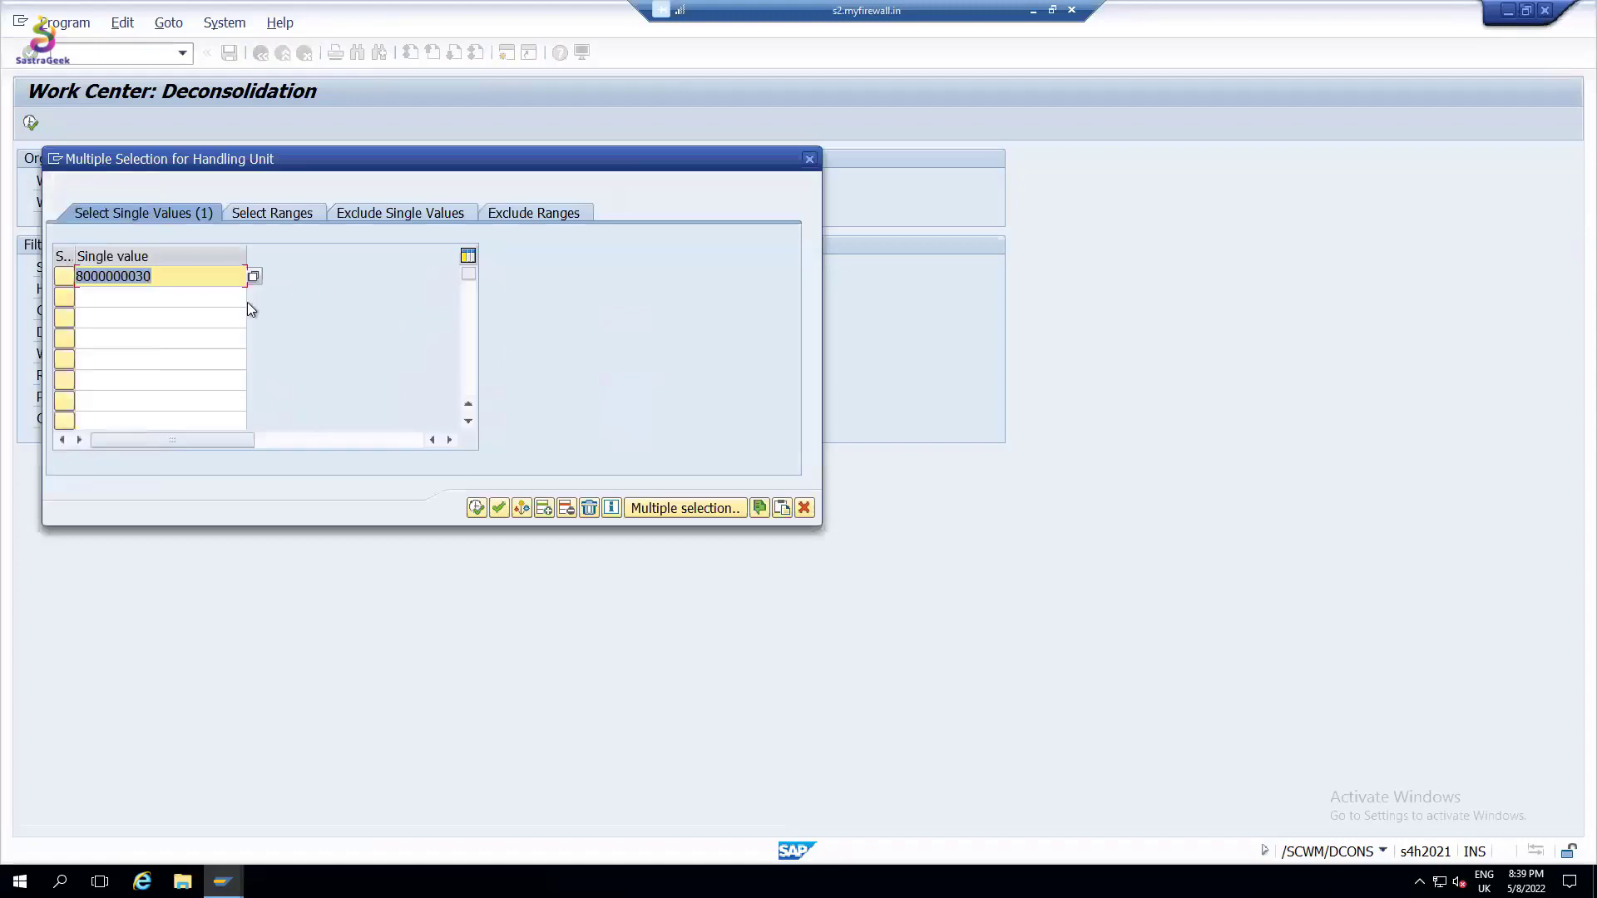
left_click(135, 299)
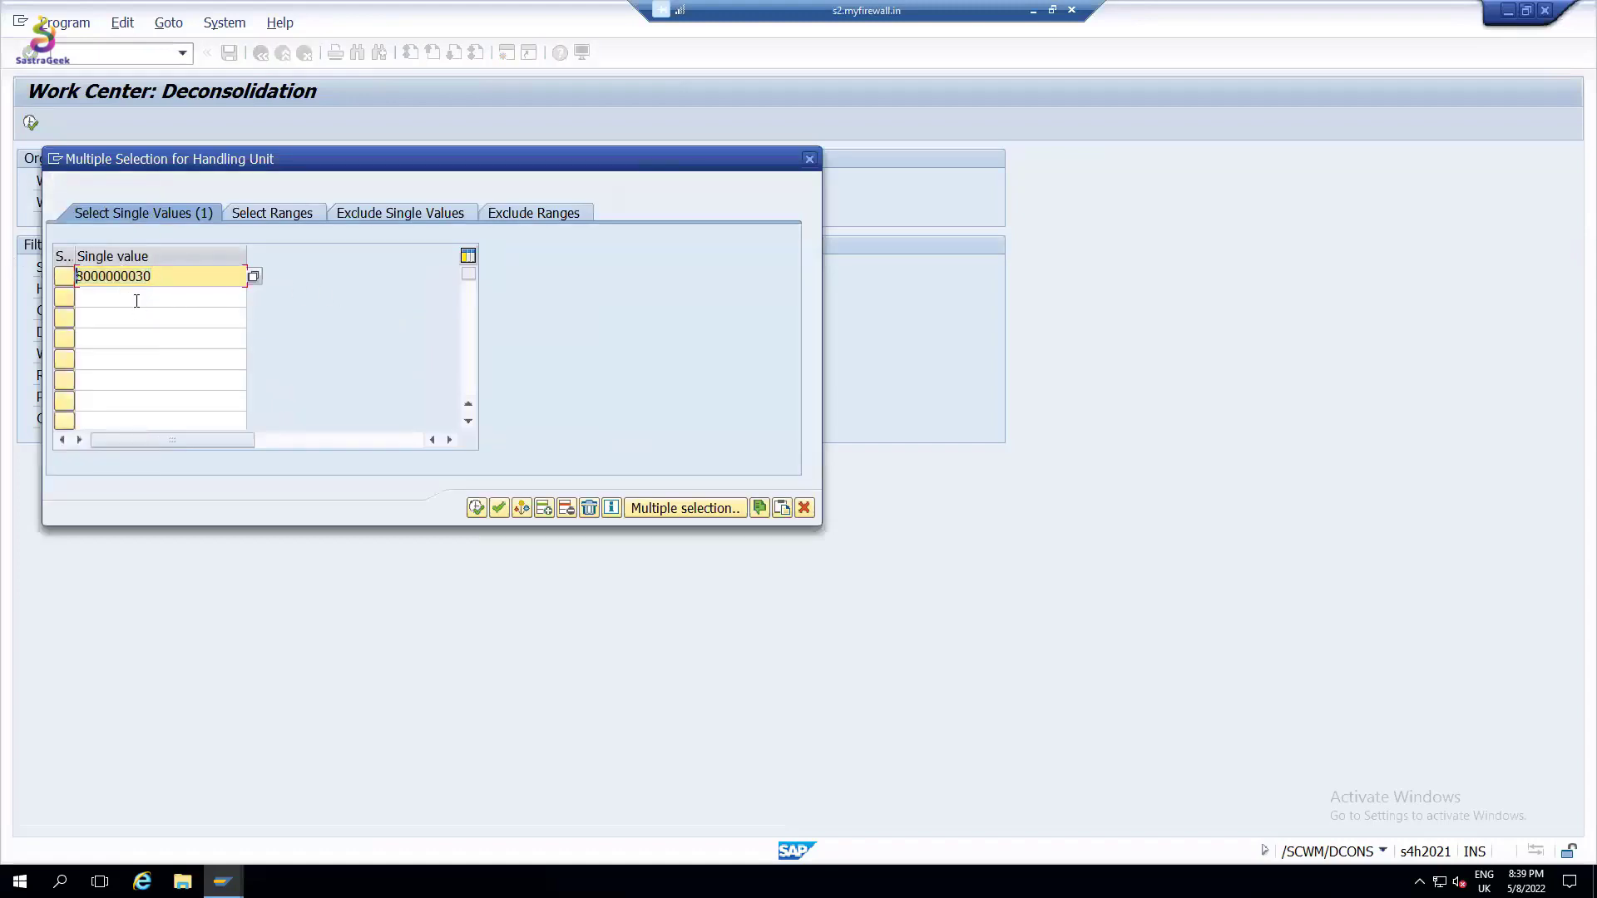
key("ctrl+v")
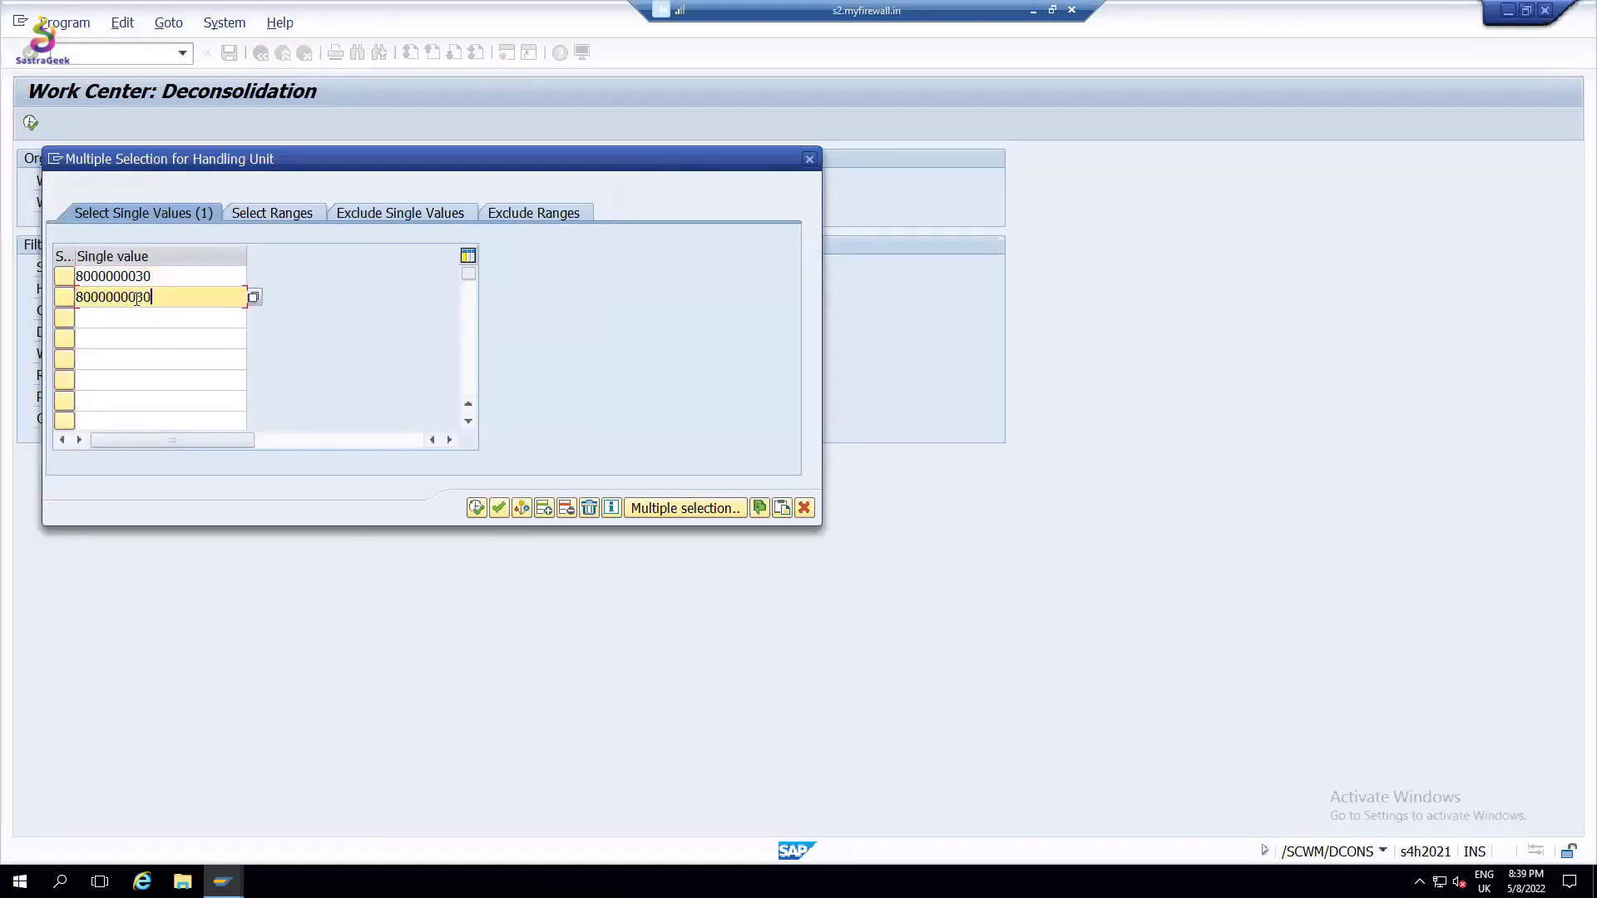
left_click_drag(136, 299, 188, 299)
type("29")
left_click(475, 508)
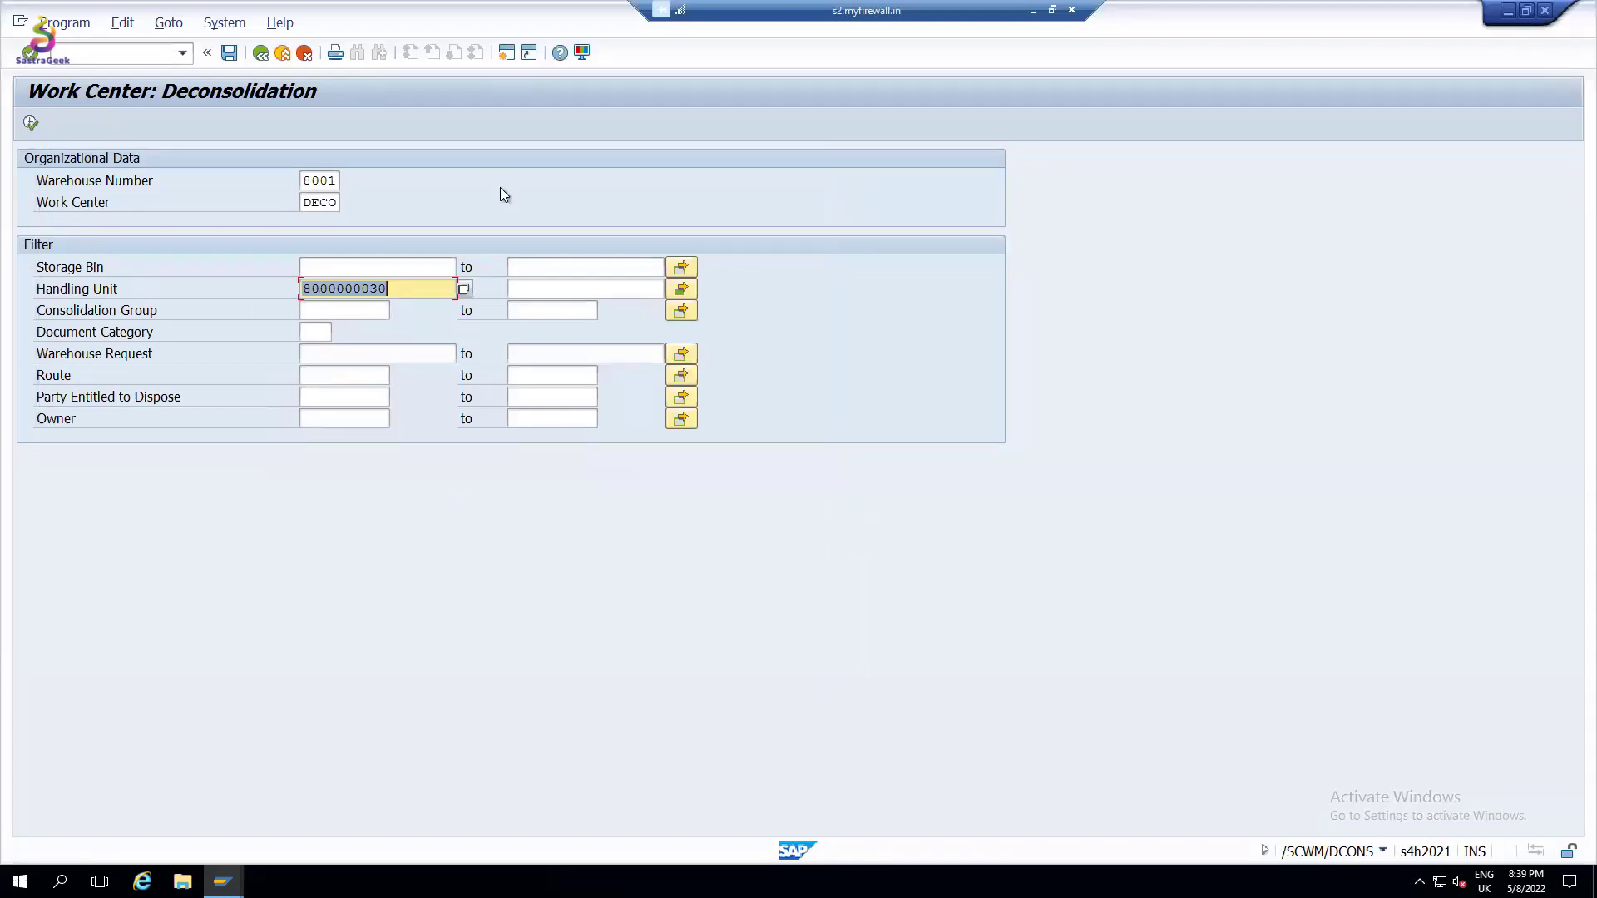
left_click(43, 123)
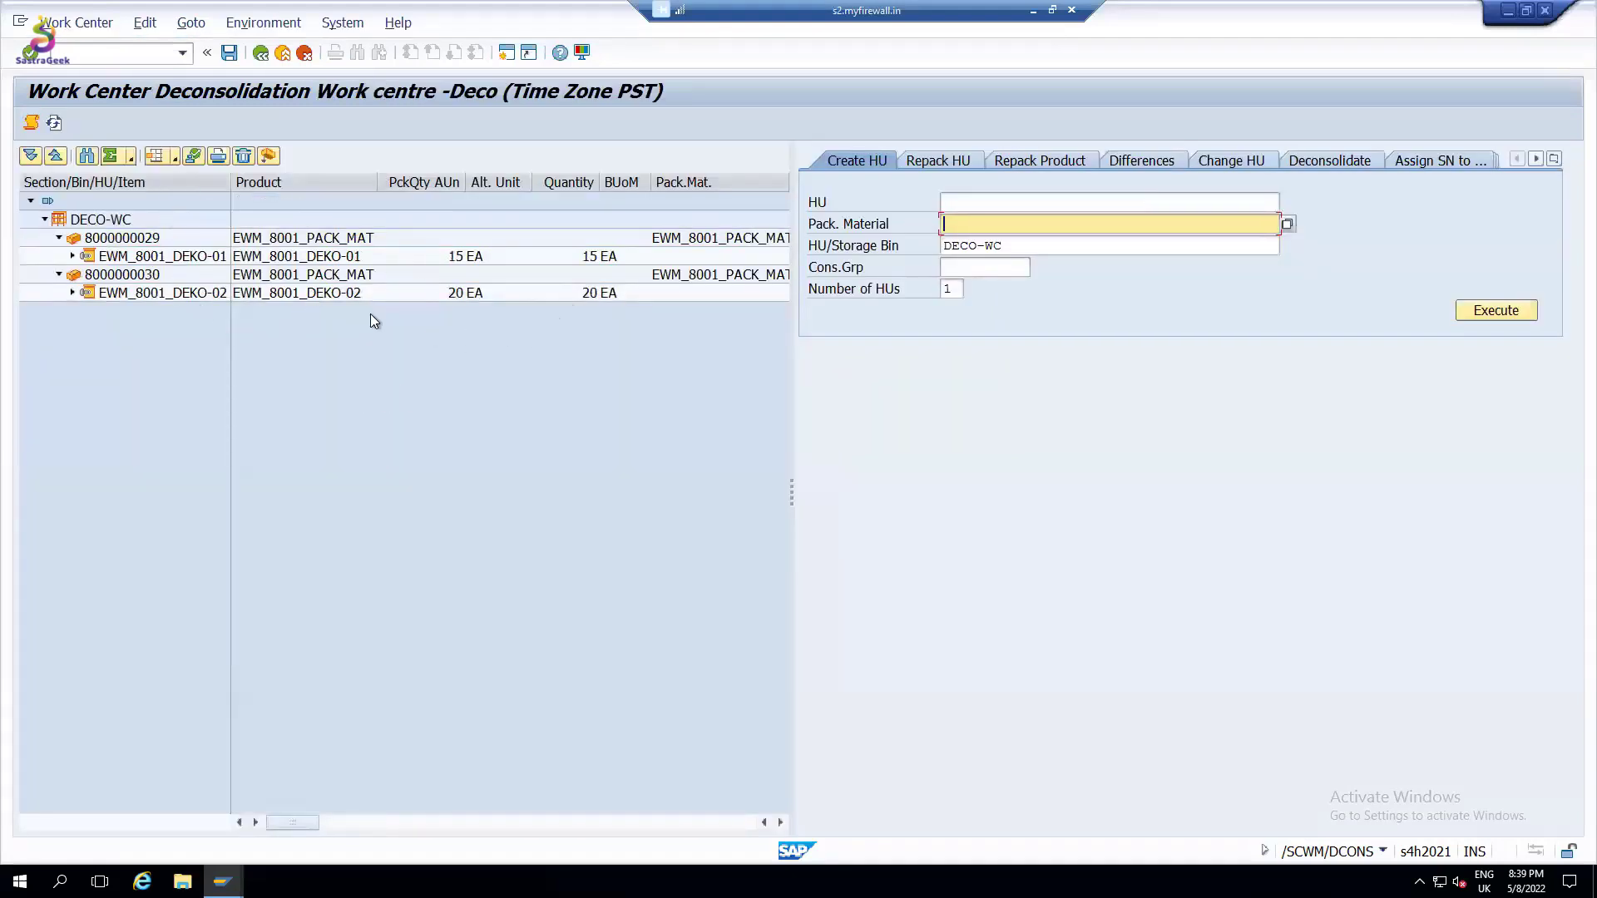
left_click(158, 241)
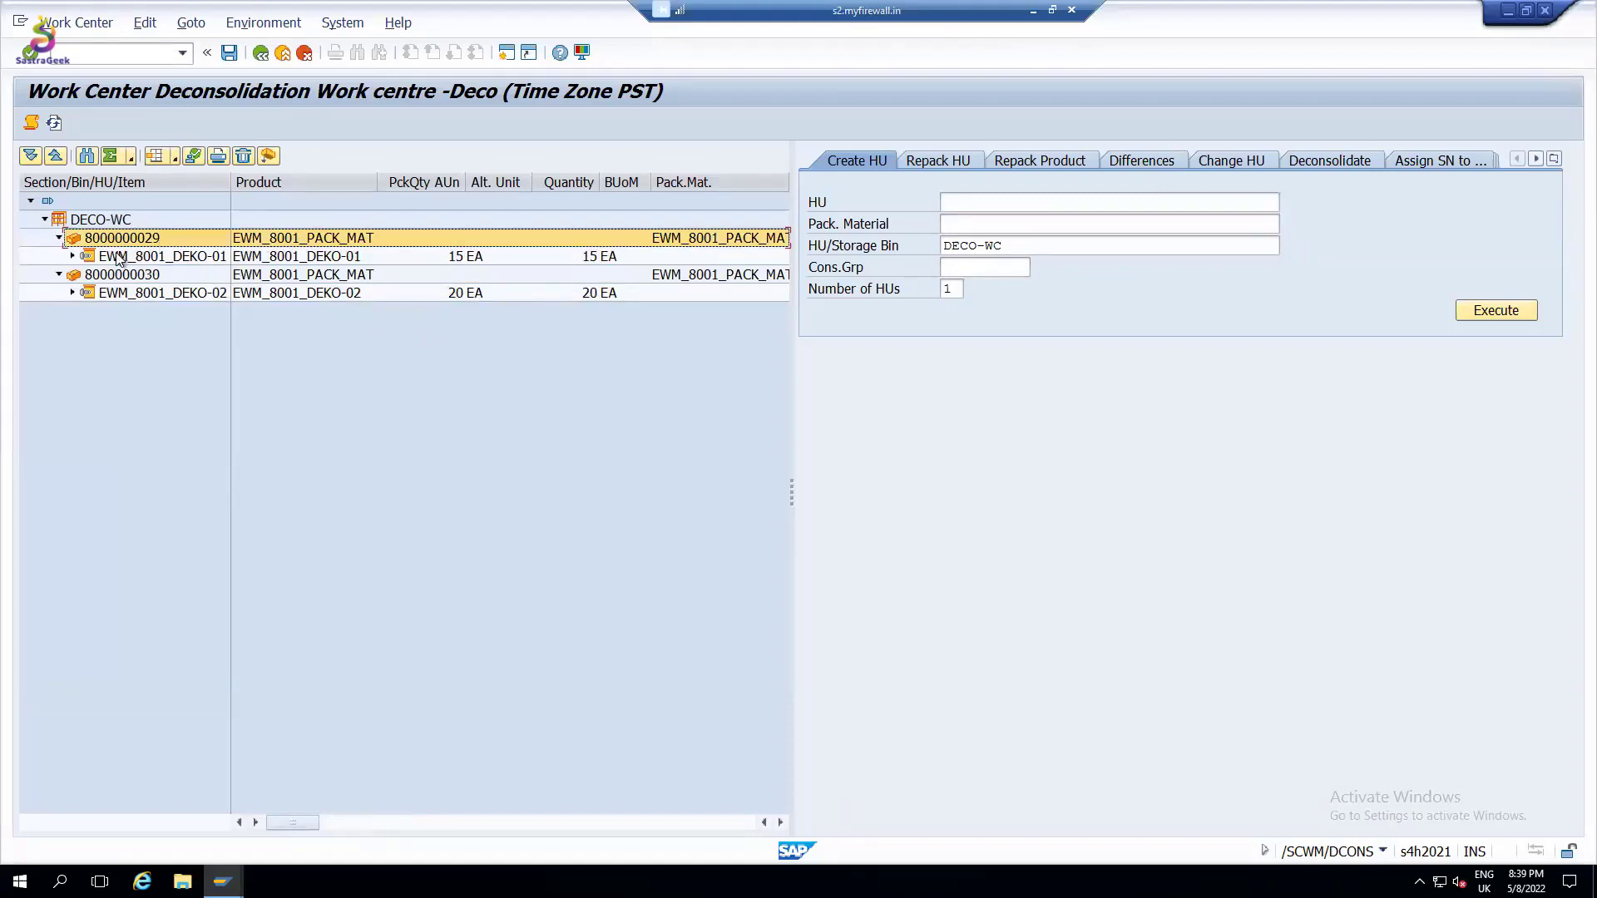
left_click(152, 275)
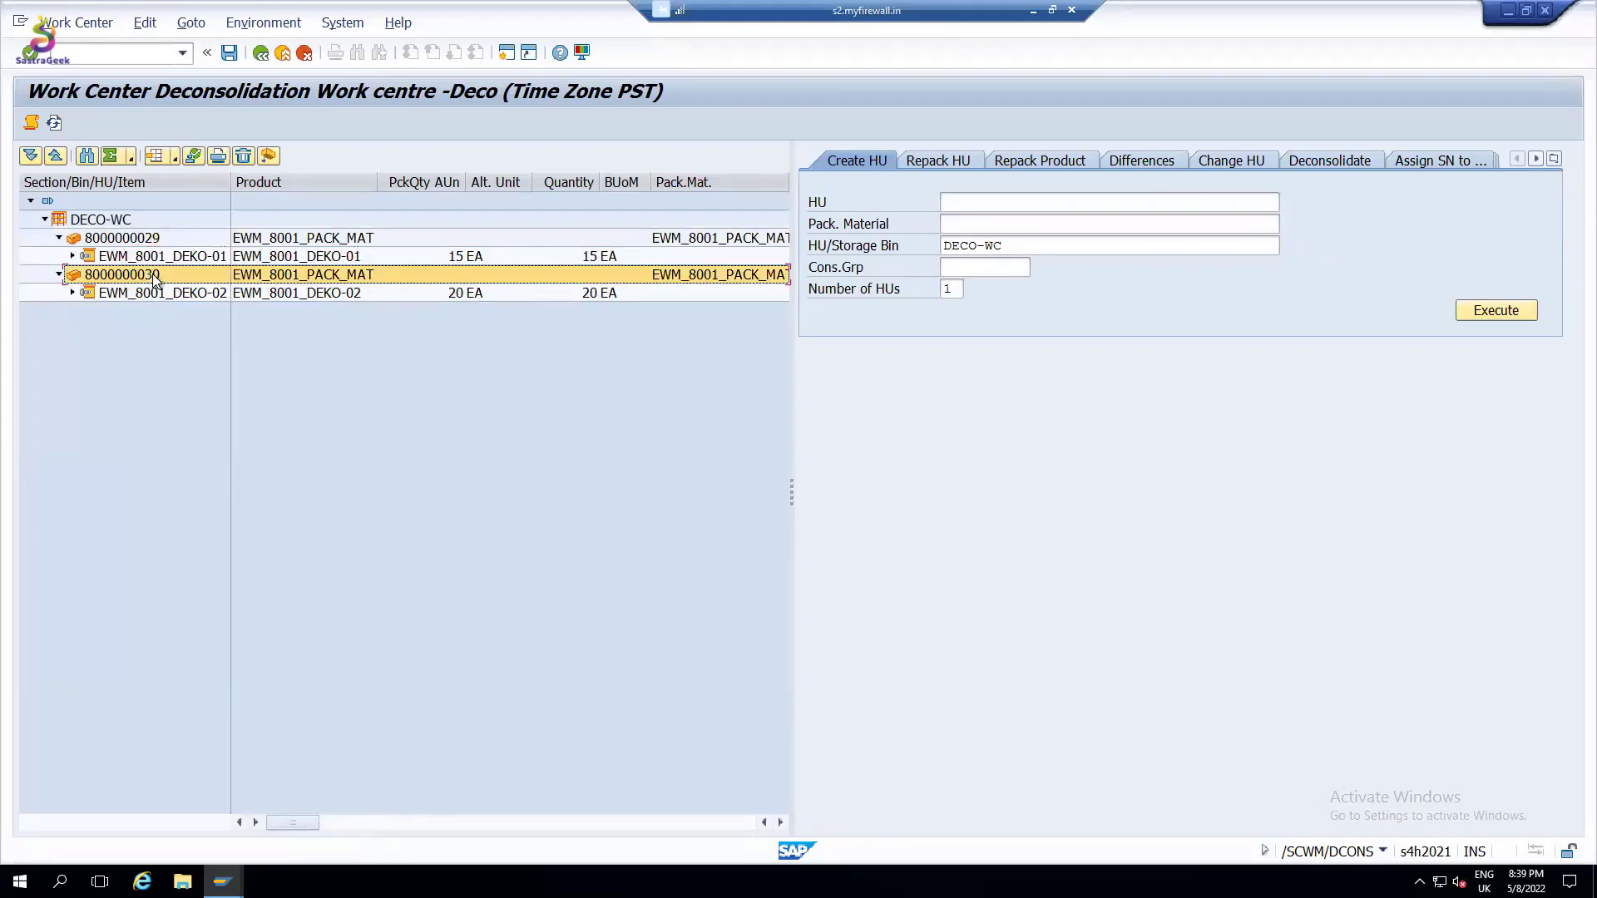
left_click(176, 259)
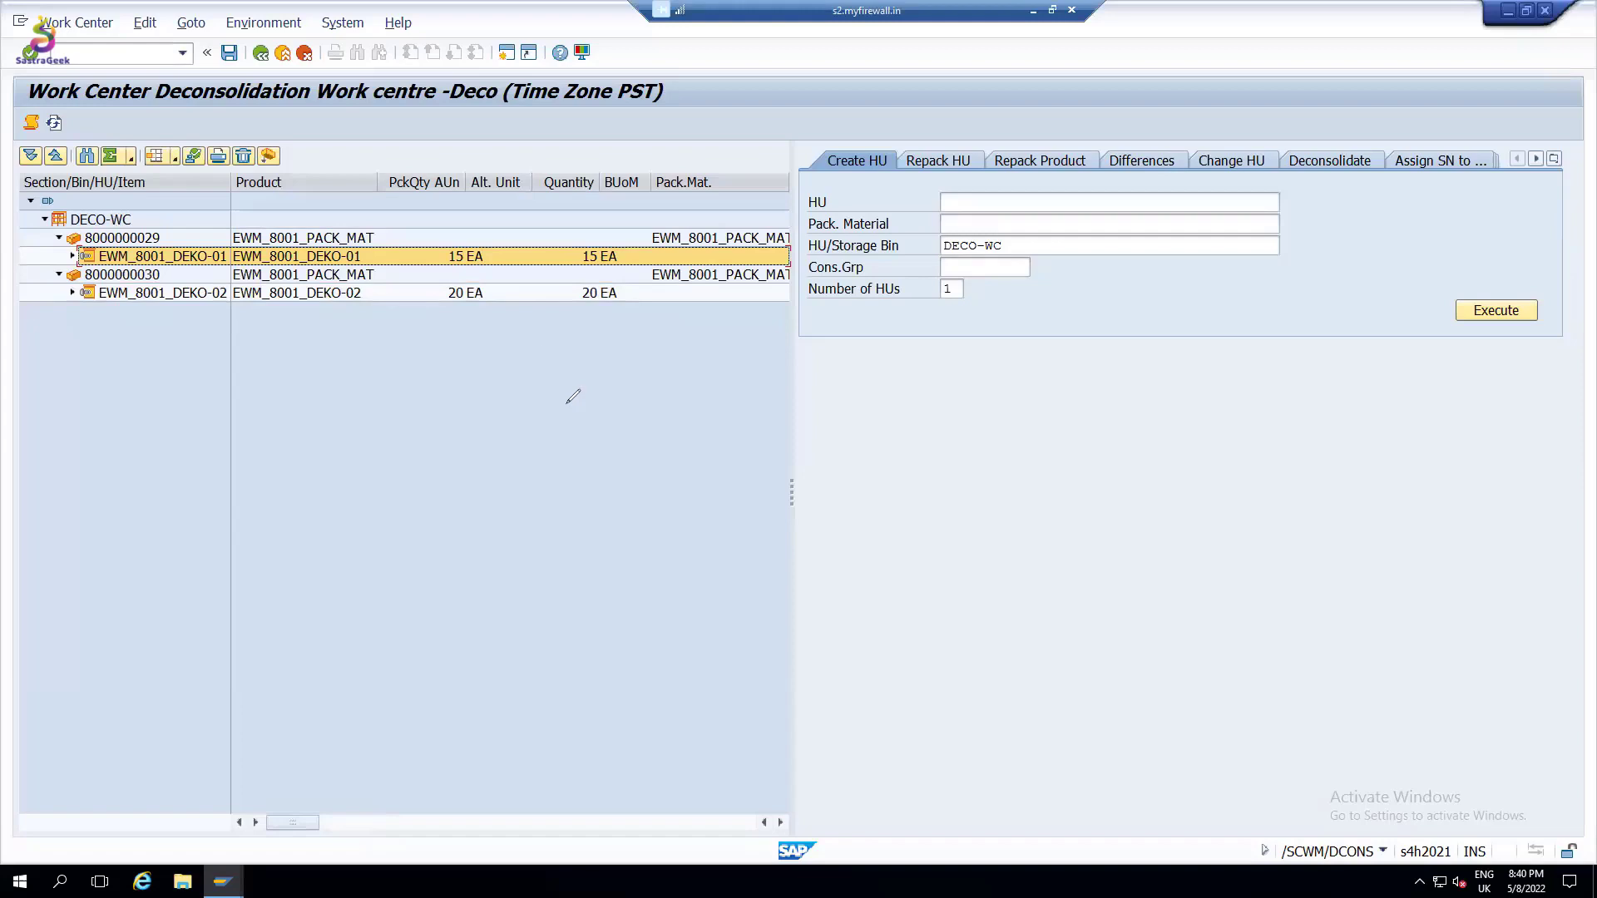
left_click_drag(522, 153, 542, 164)
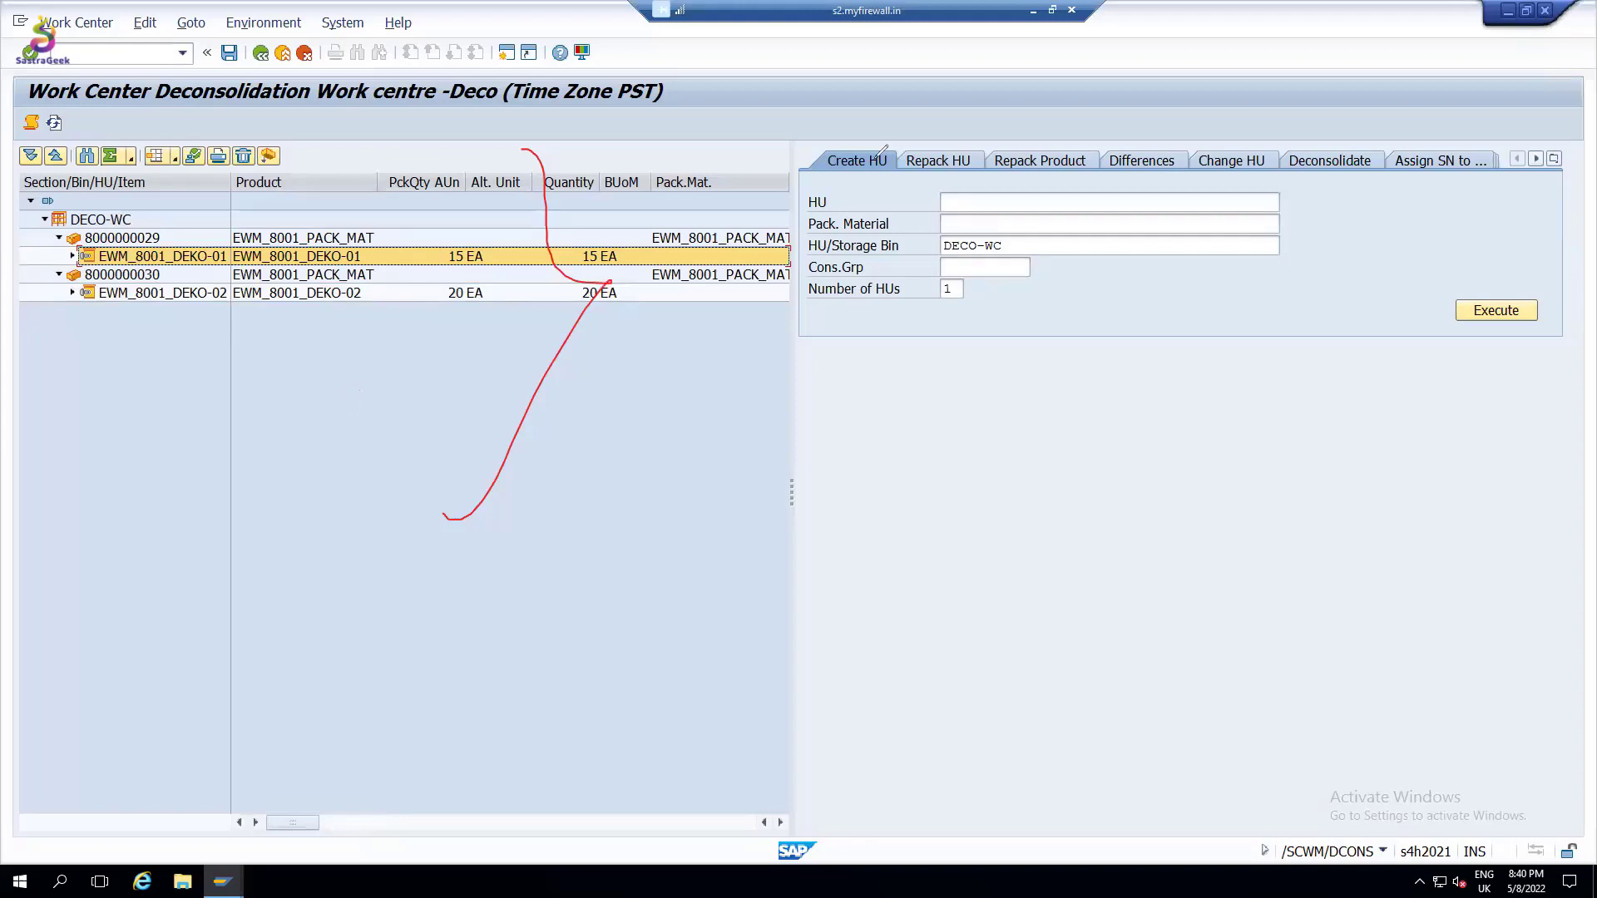
key("ctrl+z")
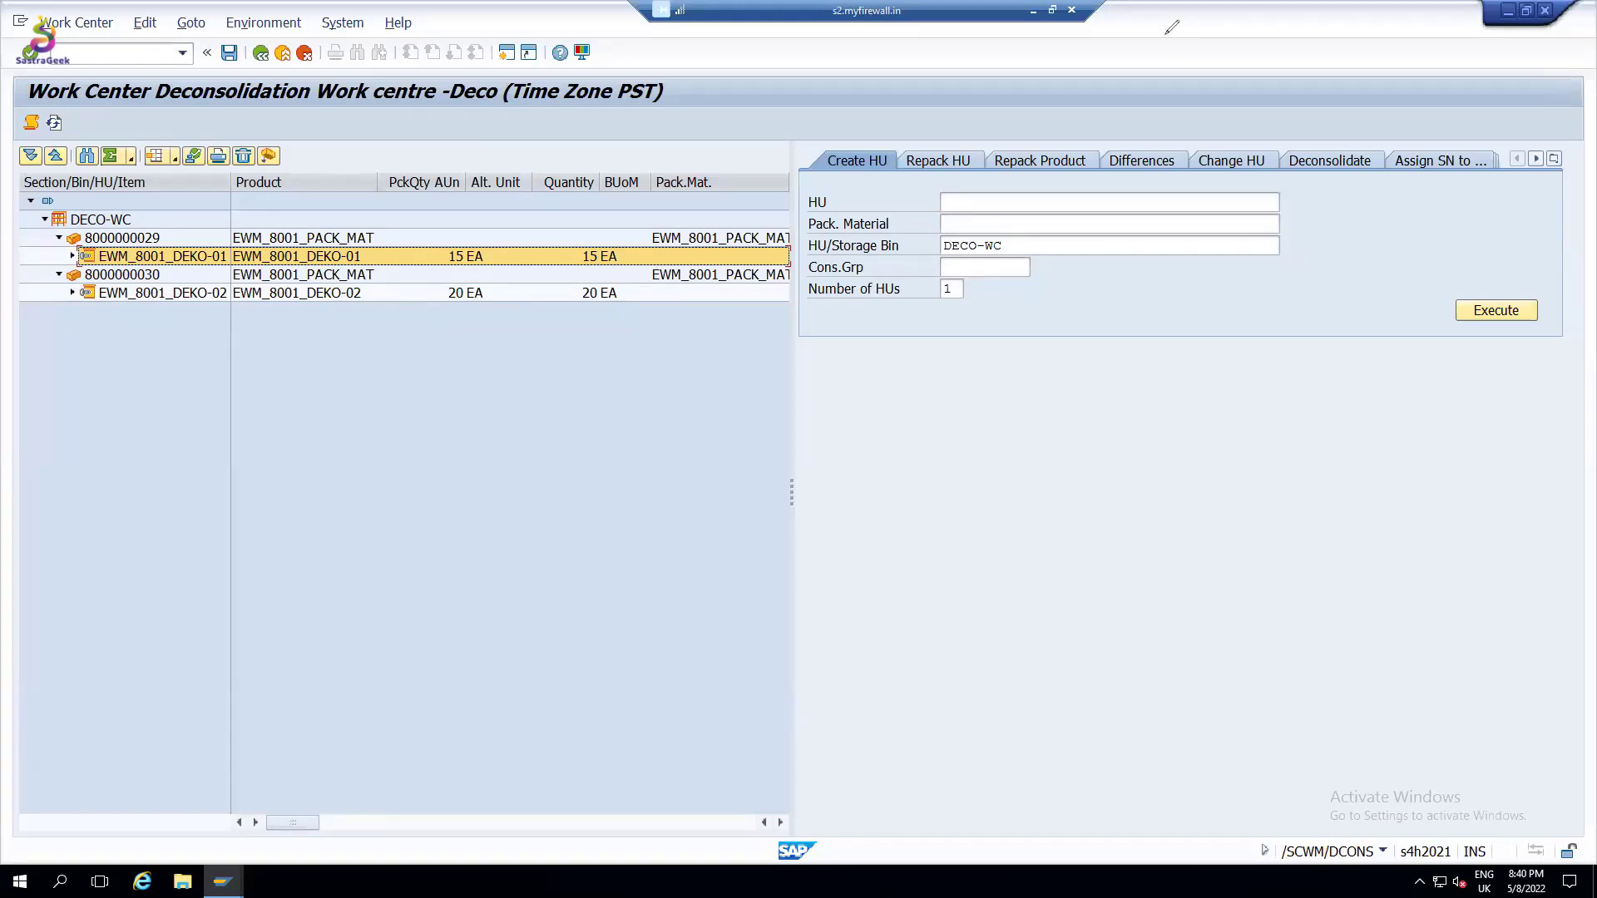
left_click(133, 237)
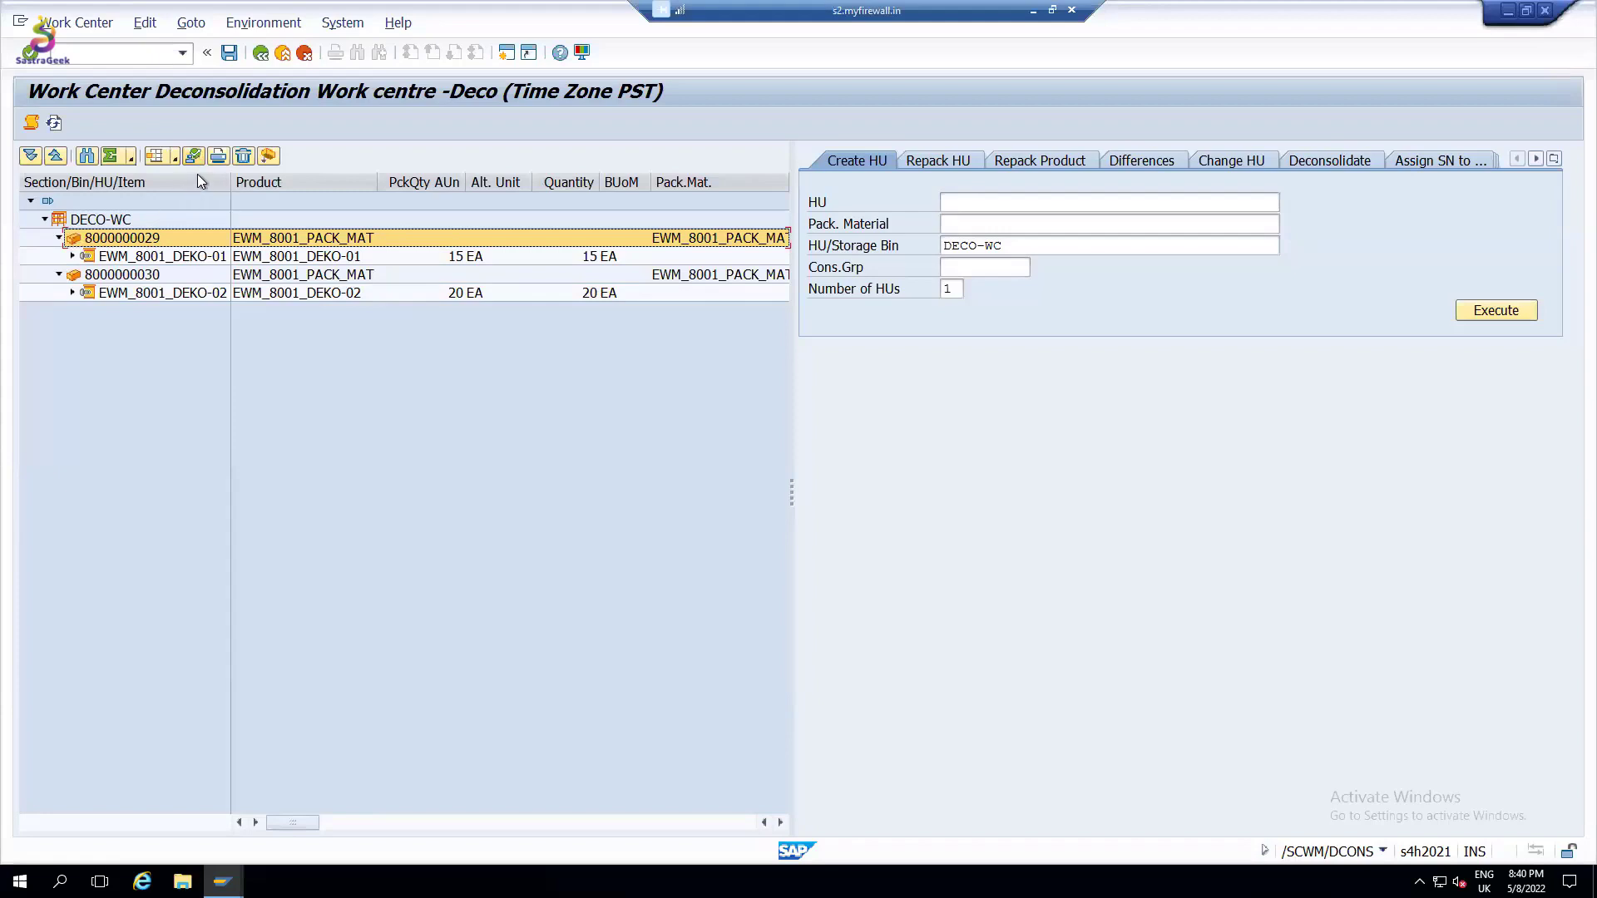
left_click(194, 156)
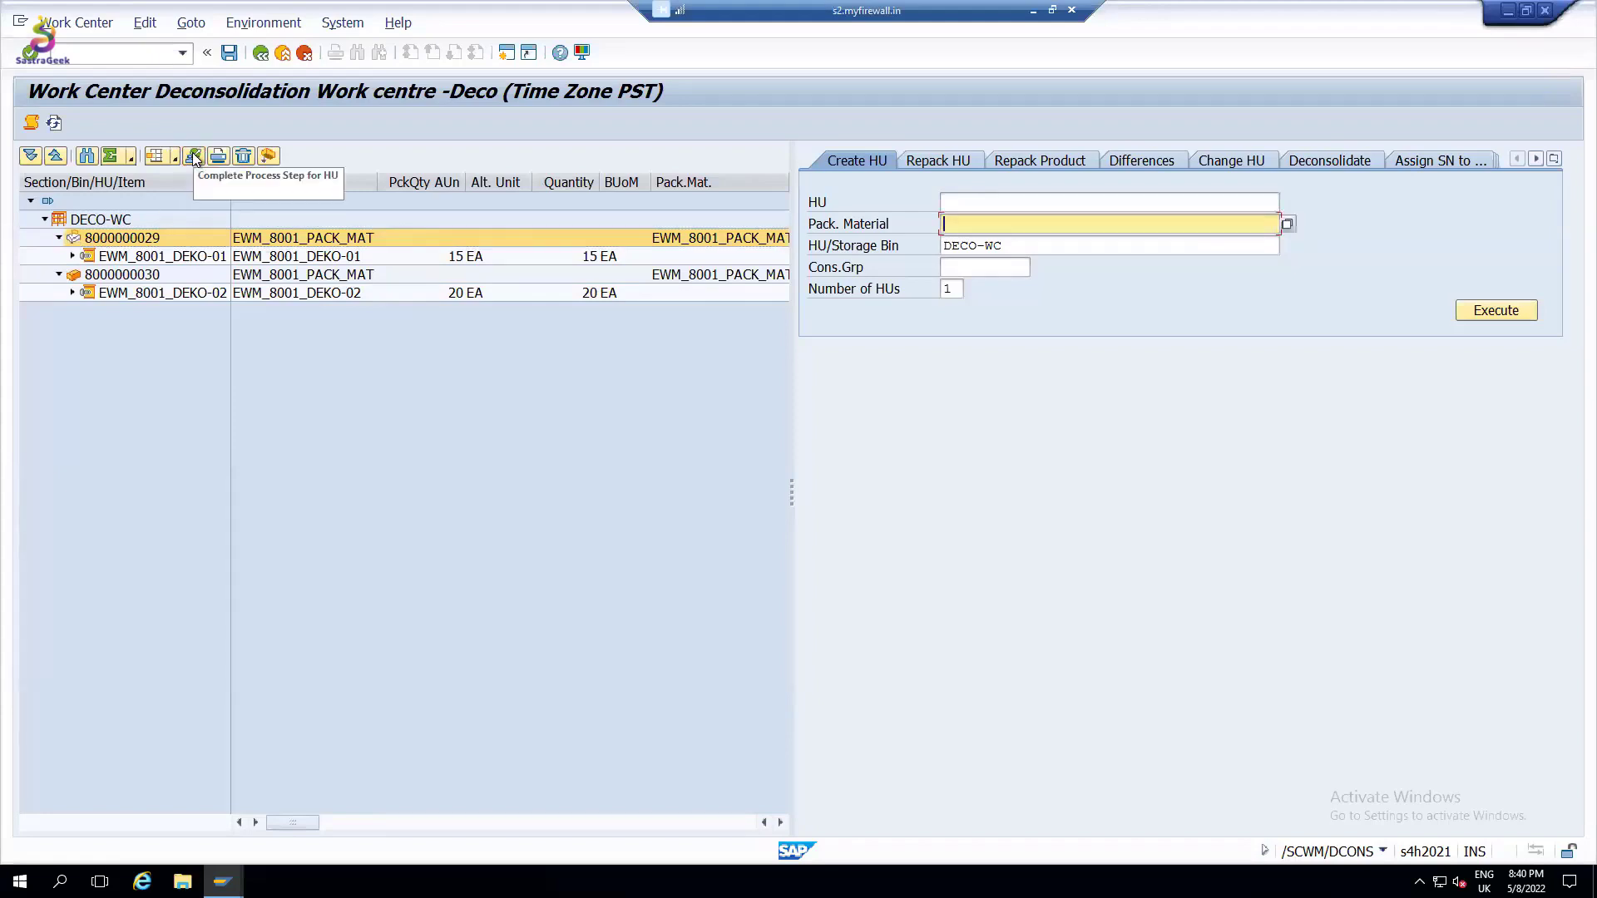
left_click(121, 277)
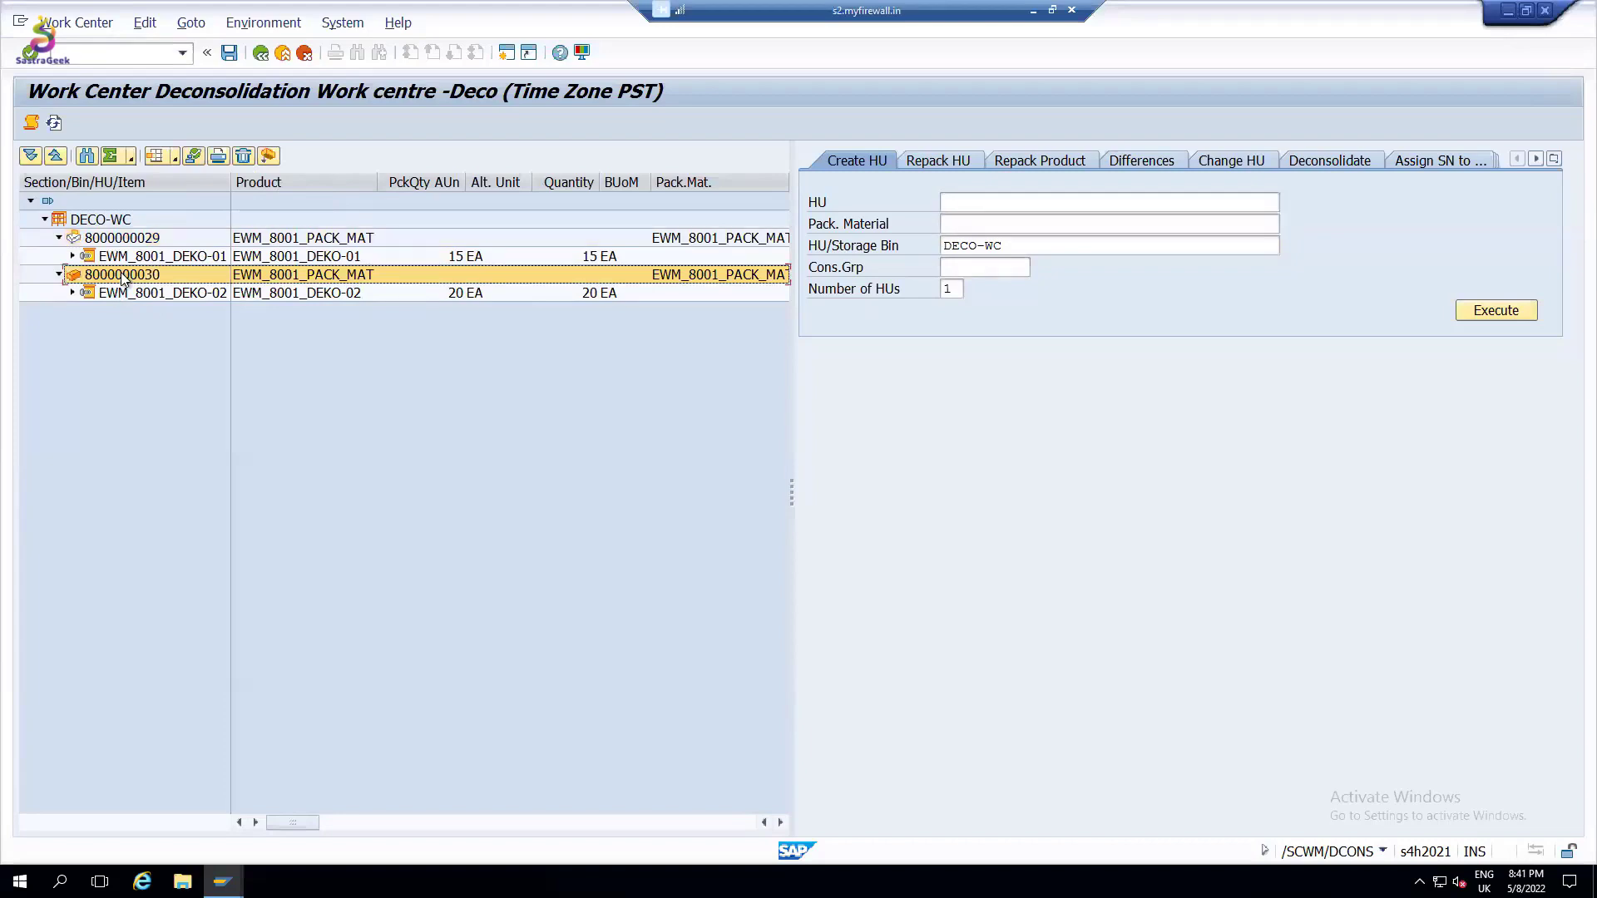
left_click(193, 157)
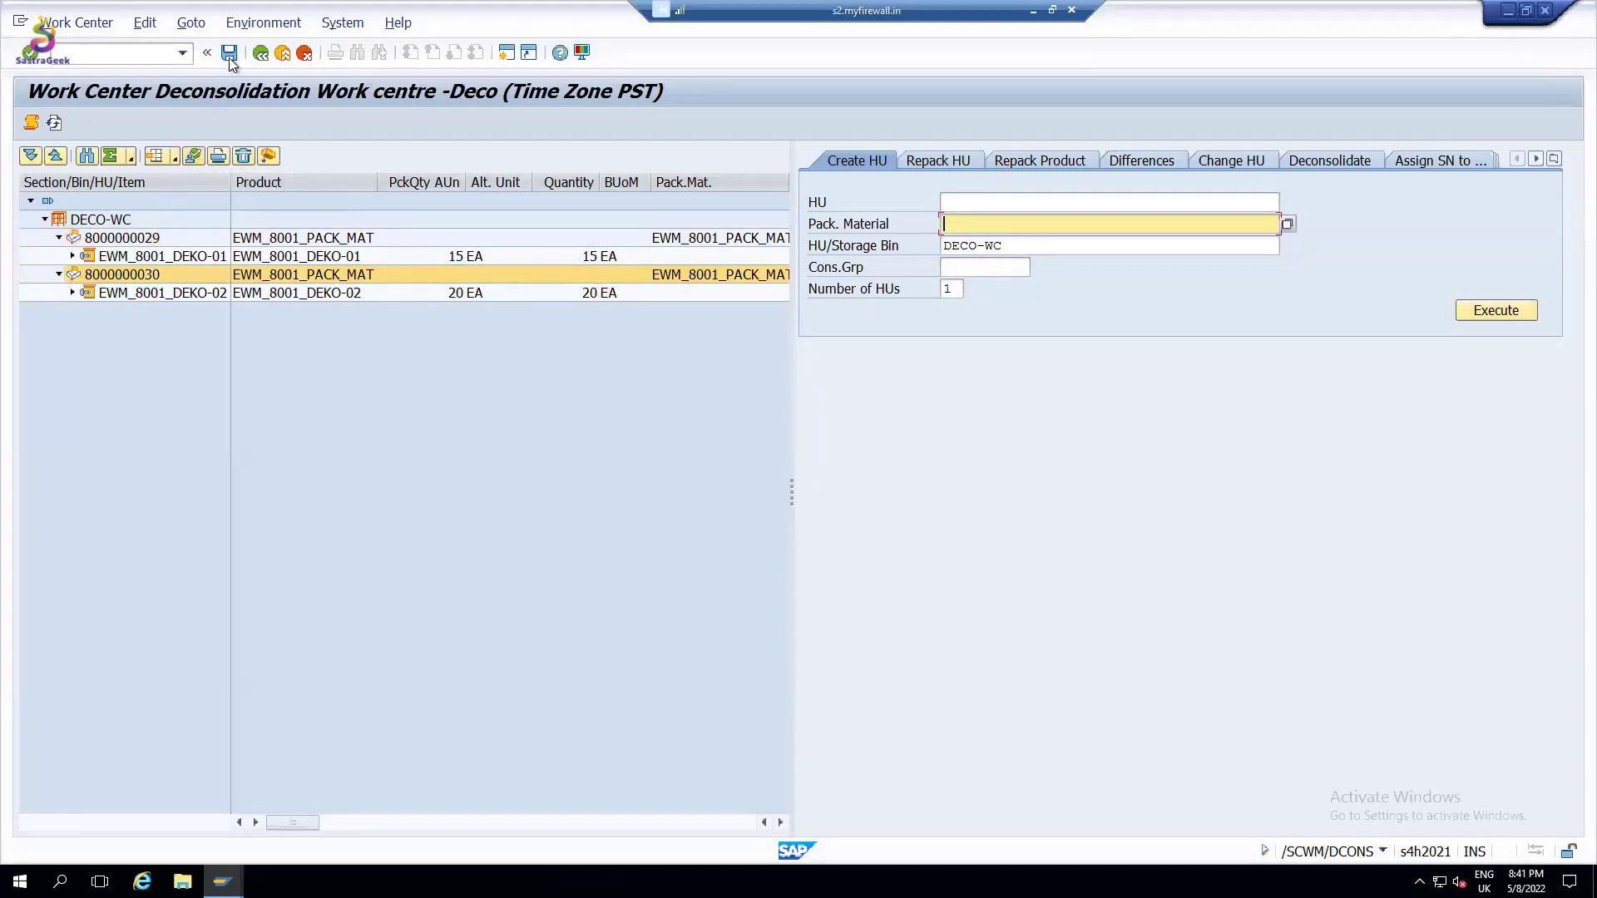